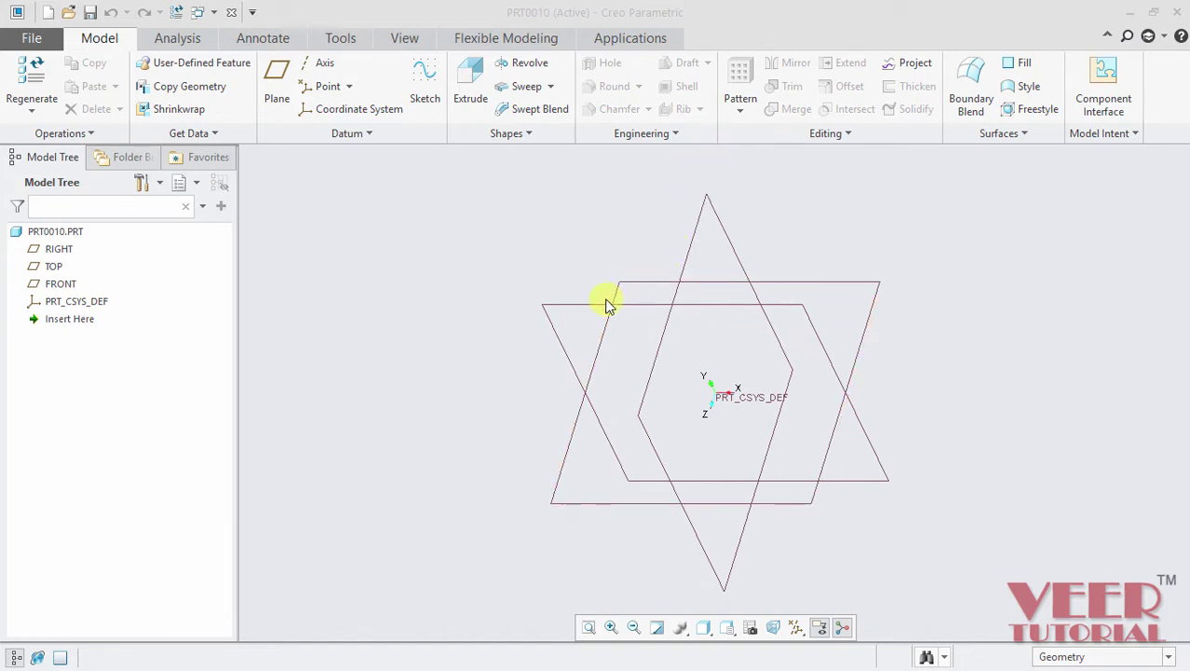
- Start an extrusion sketched on the TOP plane and draw a center rectangle about 431 by 240 on the origin
left_click(468, 98)
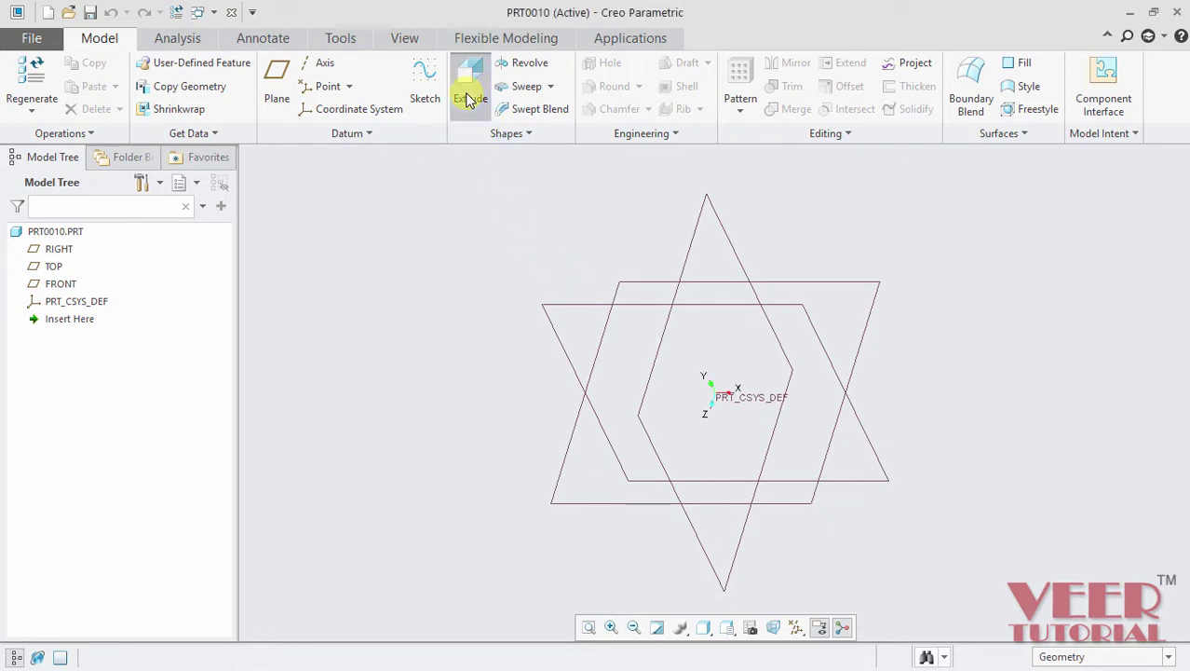
left_click(110, 136)
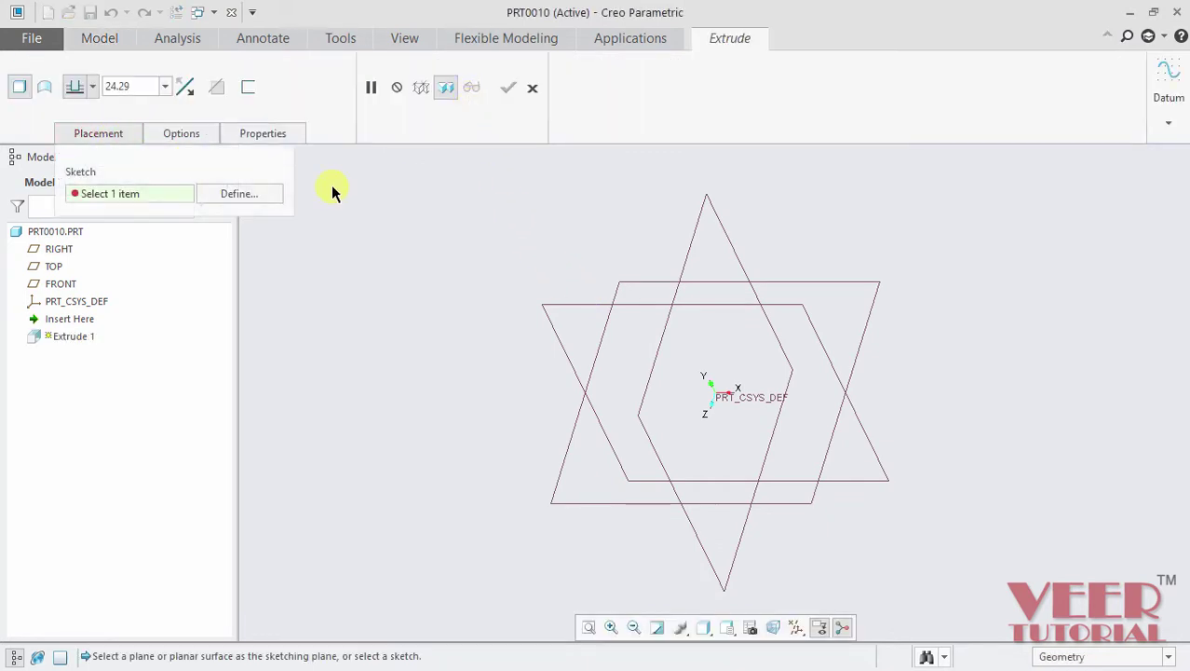
left_click(840, 290)
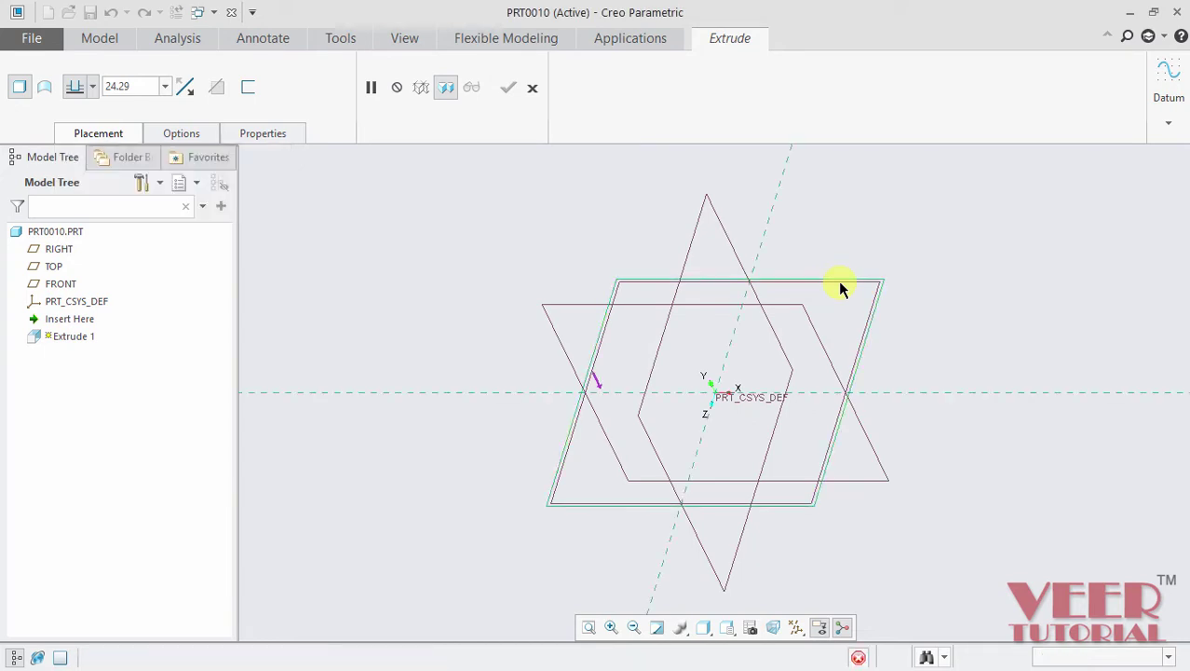
left_click(27, 118)
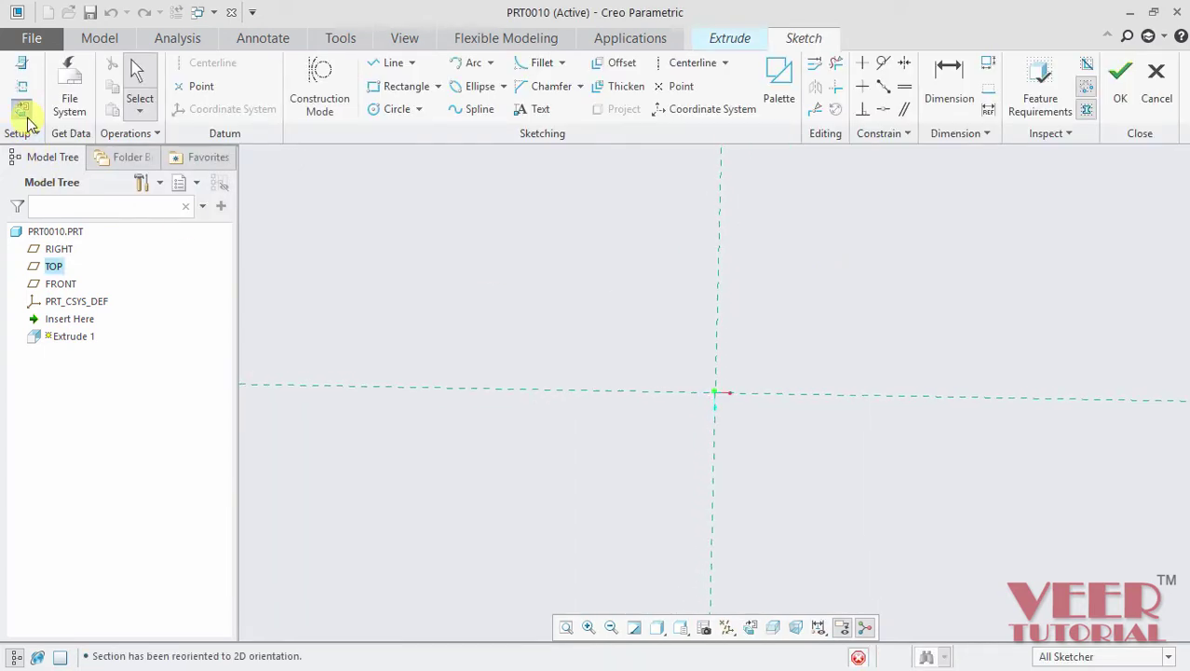
left_click(438, 86)
left_click(436, 146)
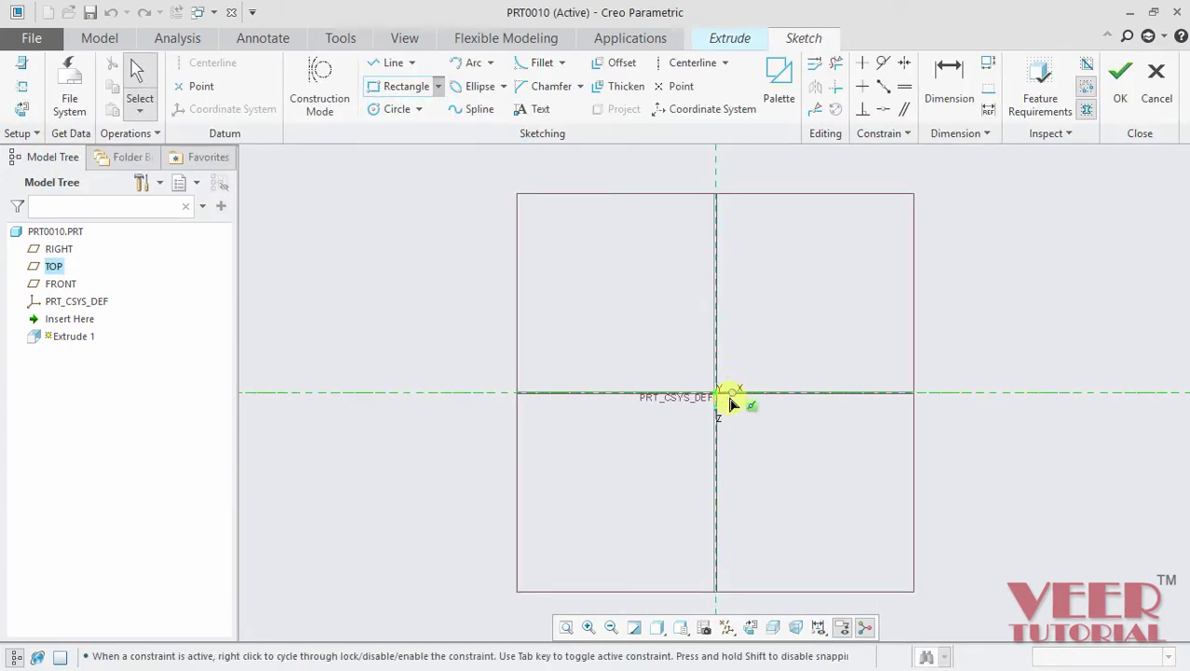
left_click(717, 393)
left_click(883, 300)
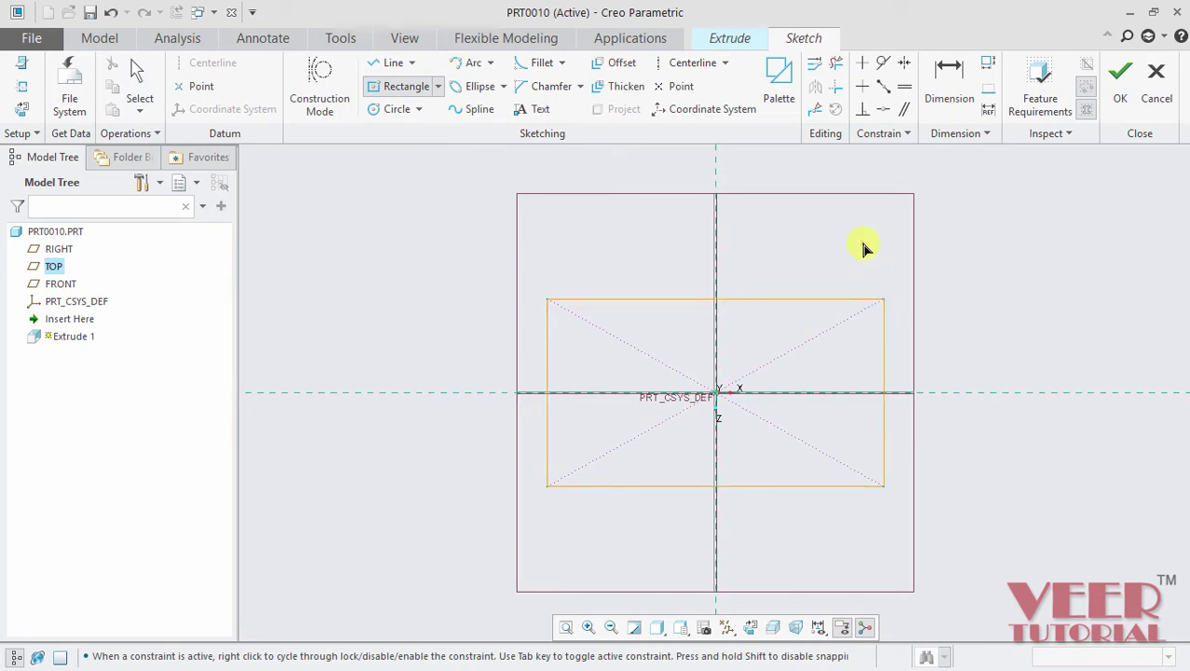
middle_click(677, 270)
- Set the rectangle's width to 150 and its height to 100, and finish the sketch
double_click(663, 270)
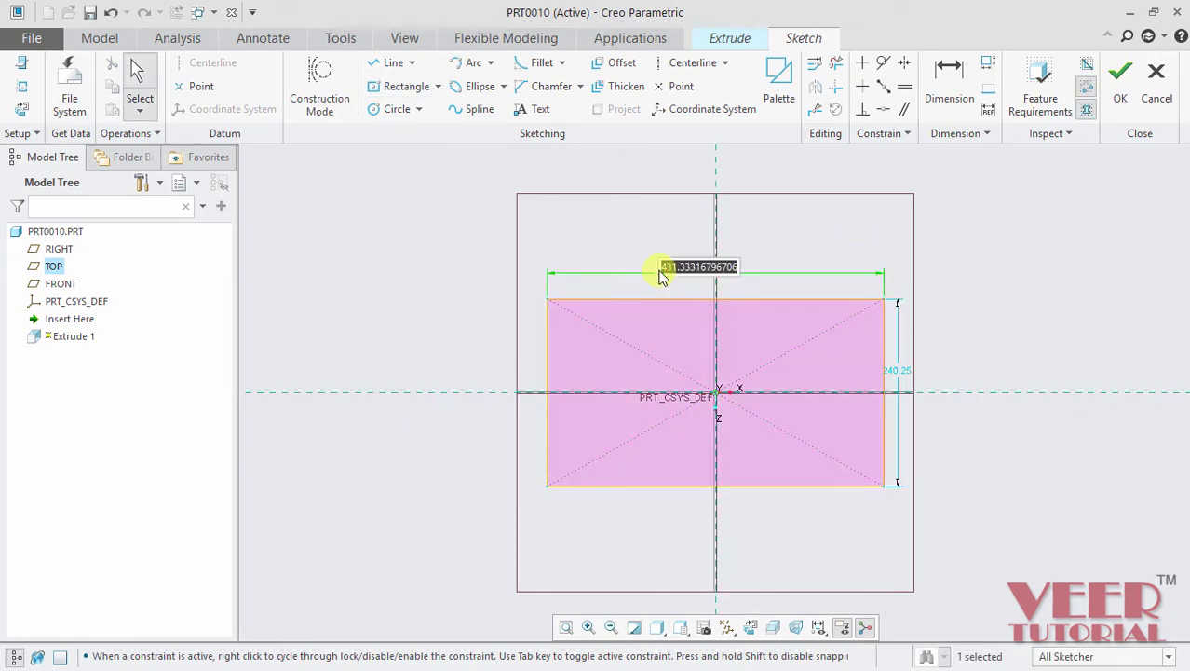
key("BackSpace")
type("150")
key("Return")
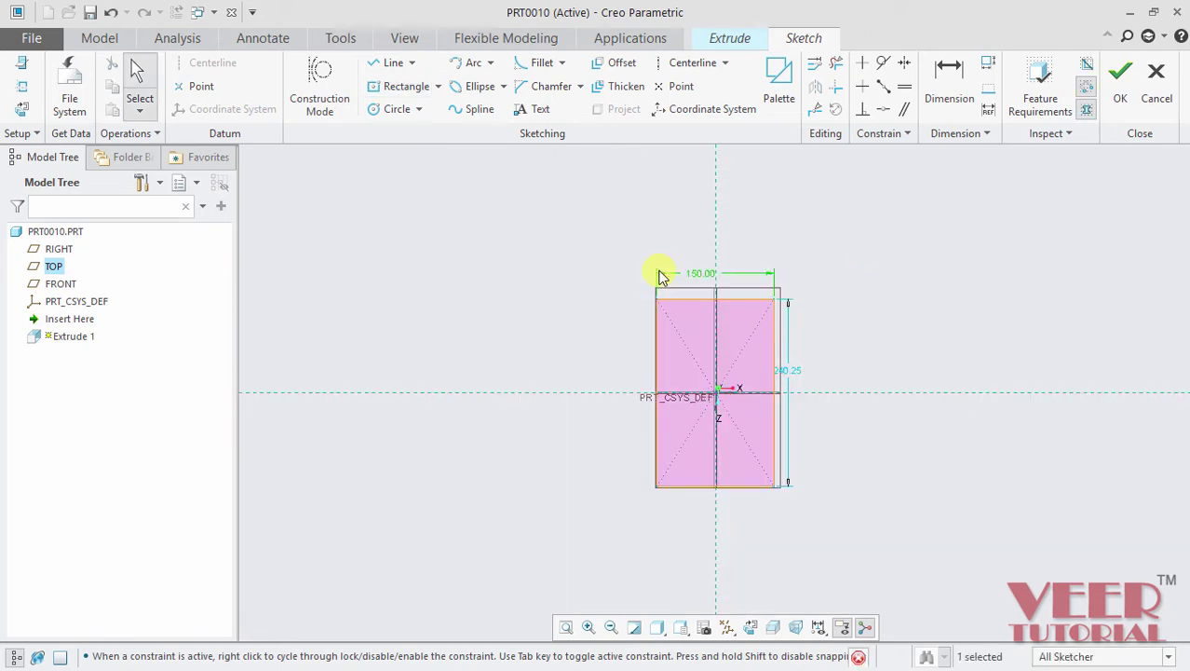
double_click(794, 371)
type("10")
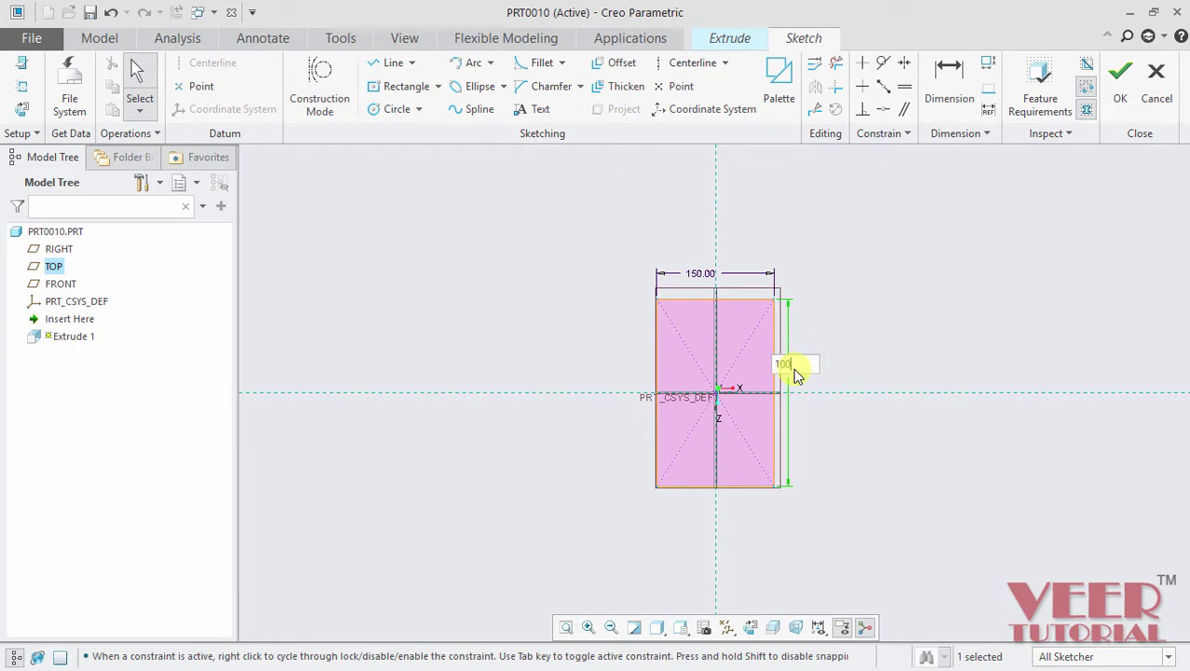
type("0")
key("Return")
left_click(1122, 86)
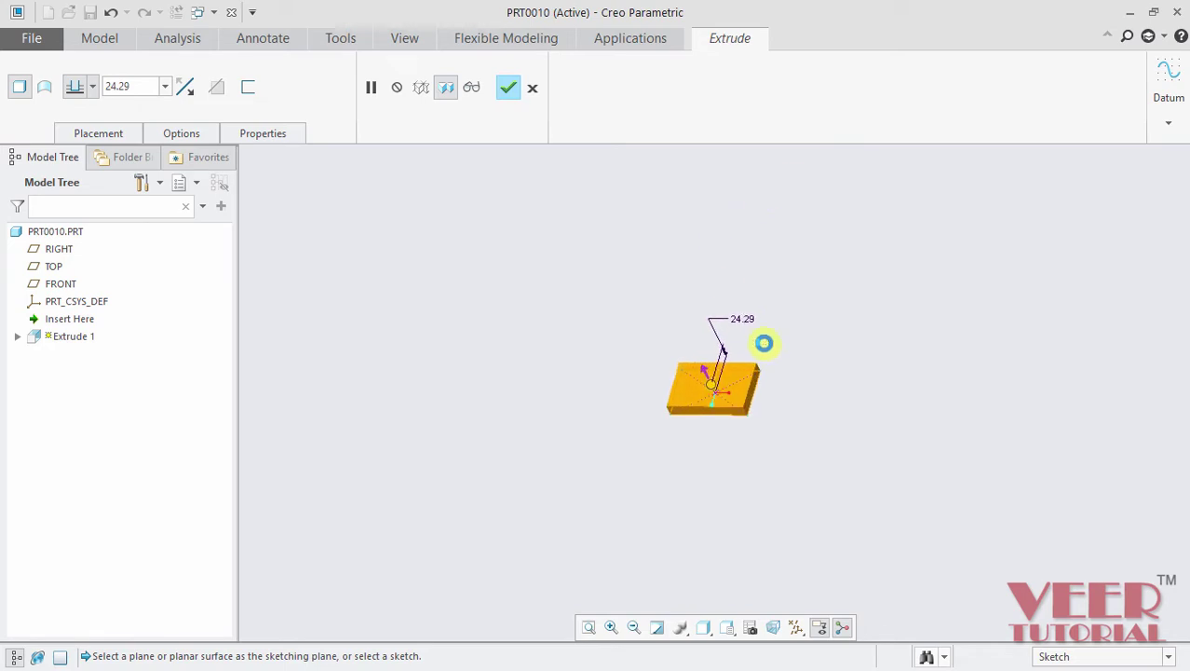
- Set the extrusion depth to 35 and complete the block
double_click(131, 86)
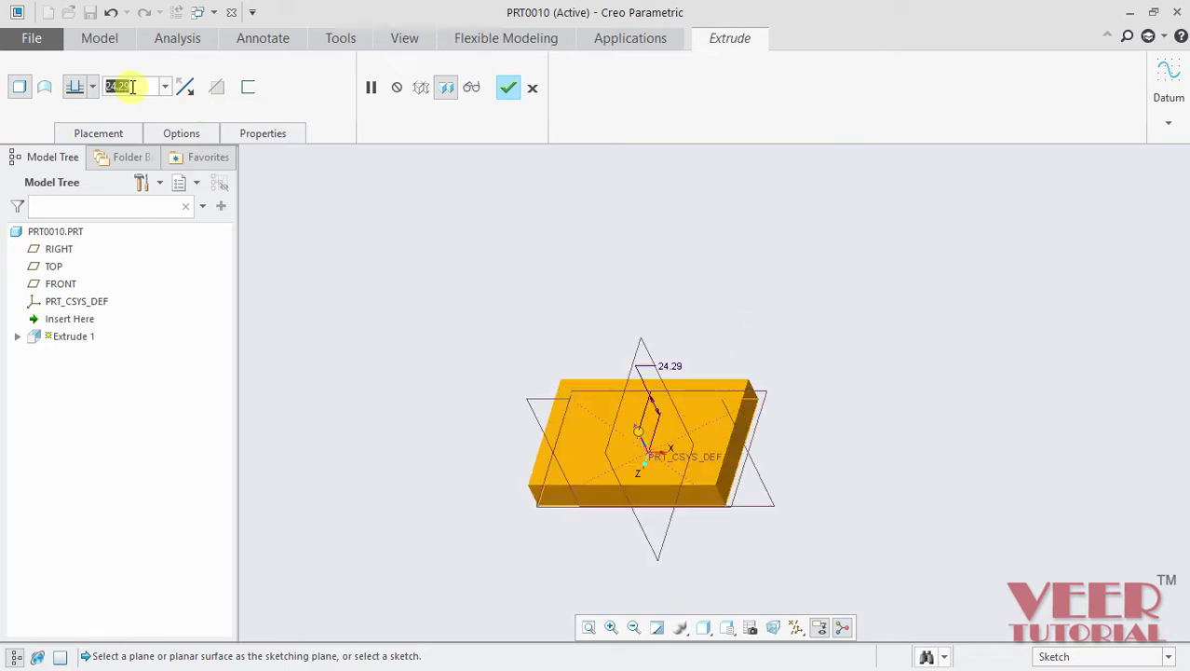
type("35")
key("Return")
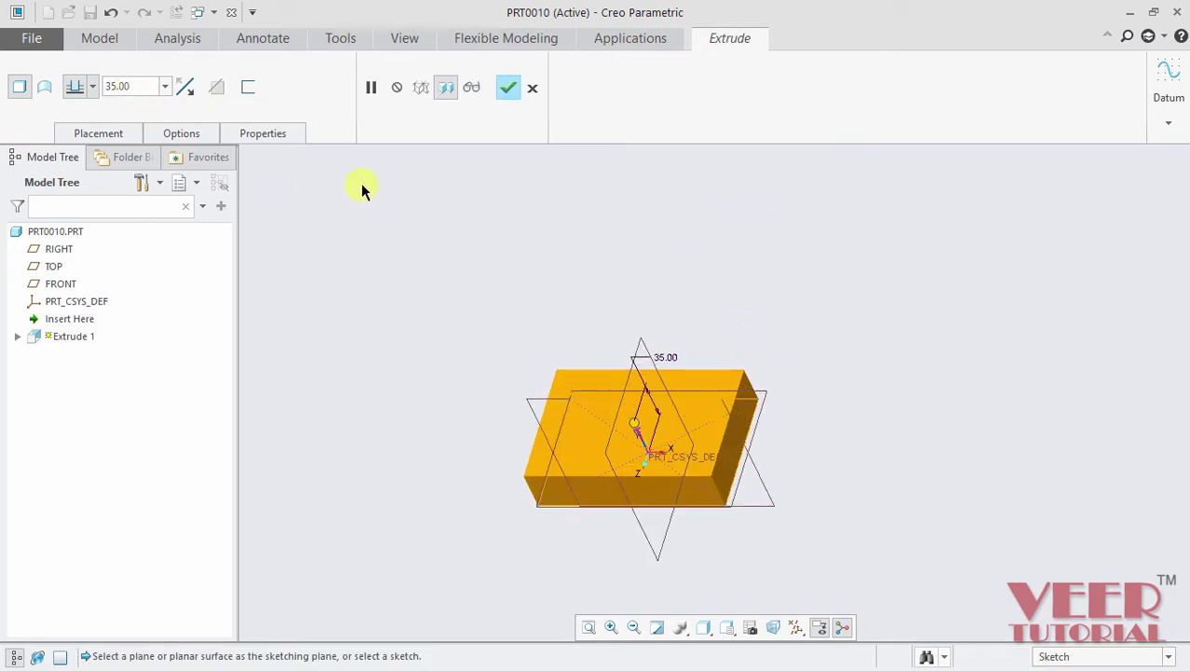
left_click(504, 89)
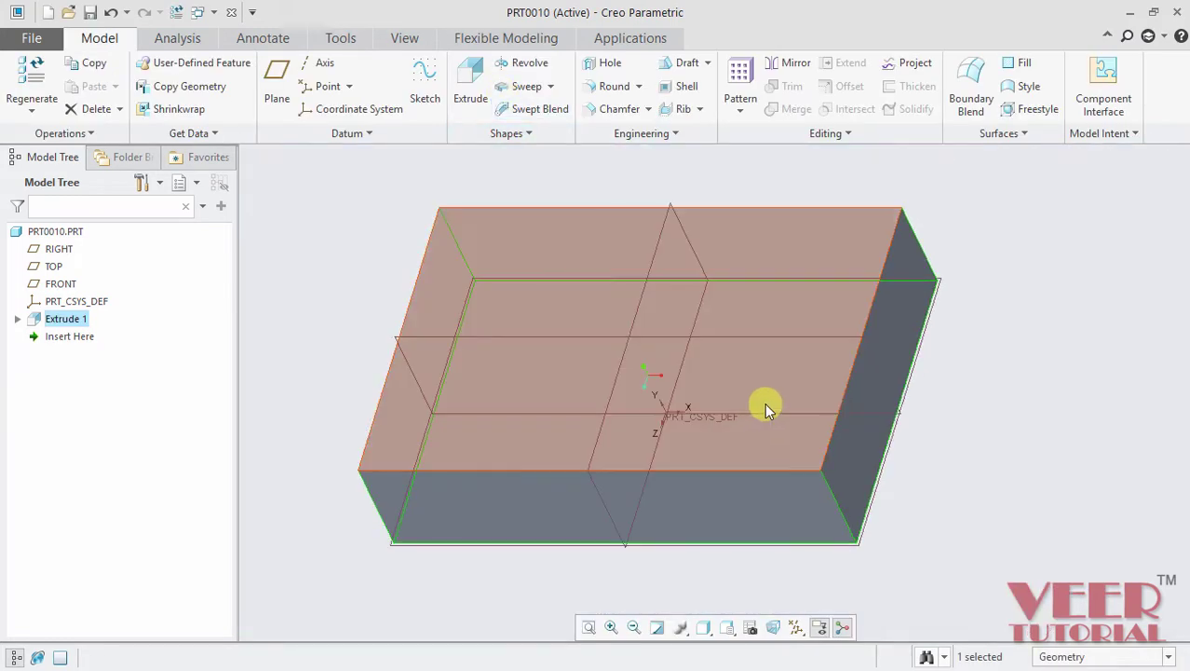
- Start an edge chamfer on the block's upper short edge on the positive X side
left_click(652, 109)
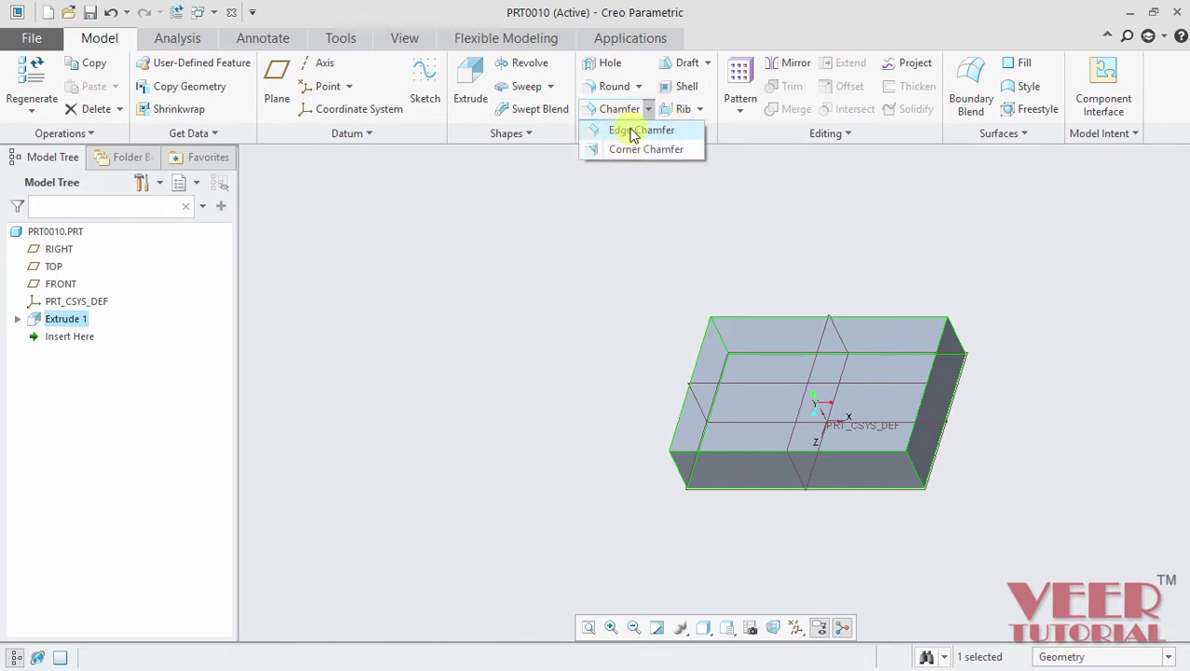
left_click(632, 130)
left_click(96, 135)
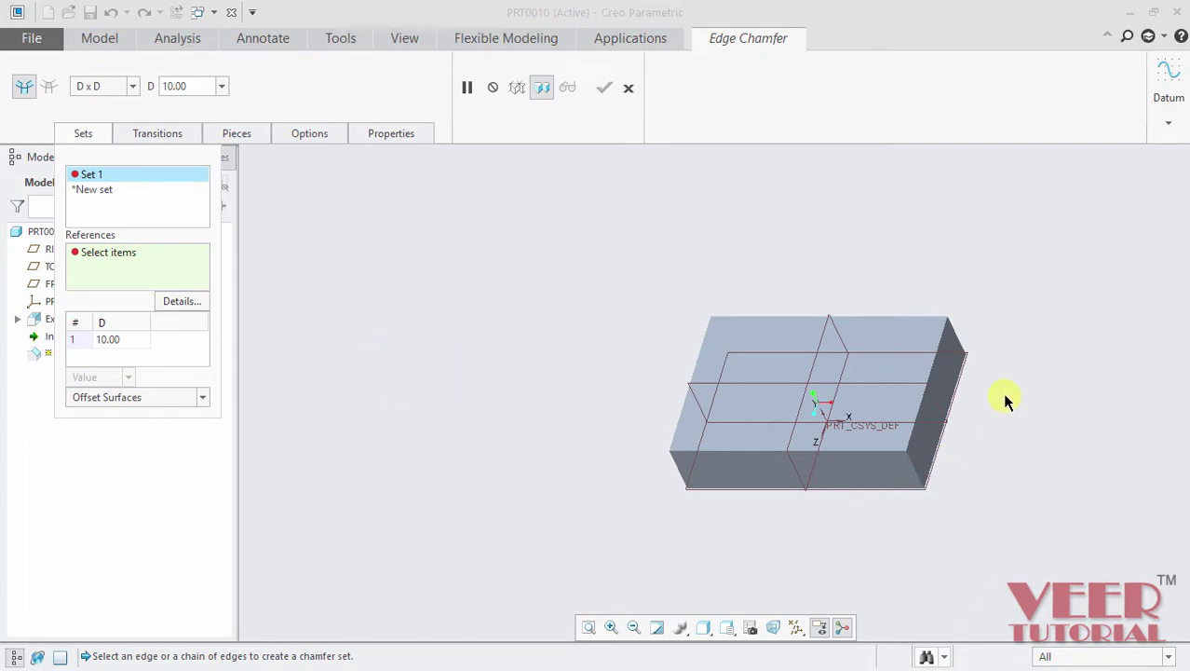
scroll(990, 392, "down", 3)
left_click(892, 354)
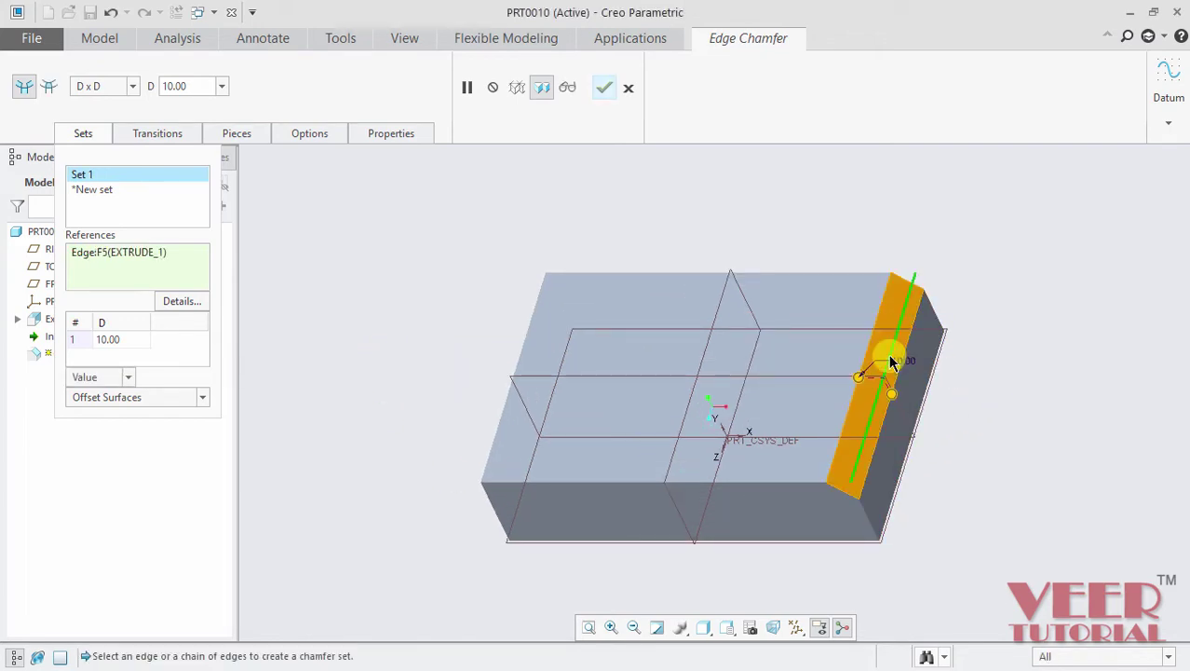
- Complete the edge chamfer with the D x D scheme and a distance of 10
left_click(726, 627)
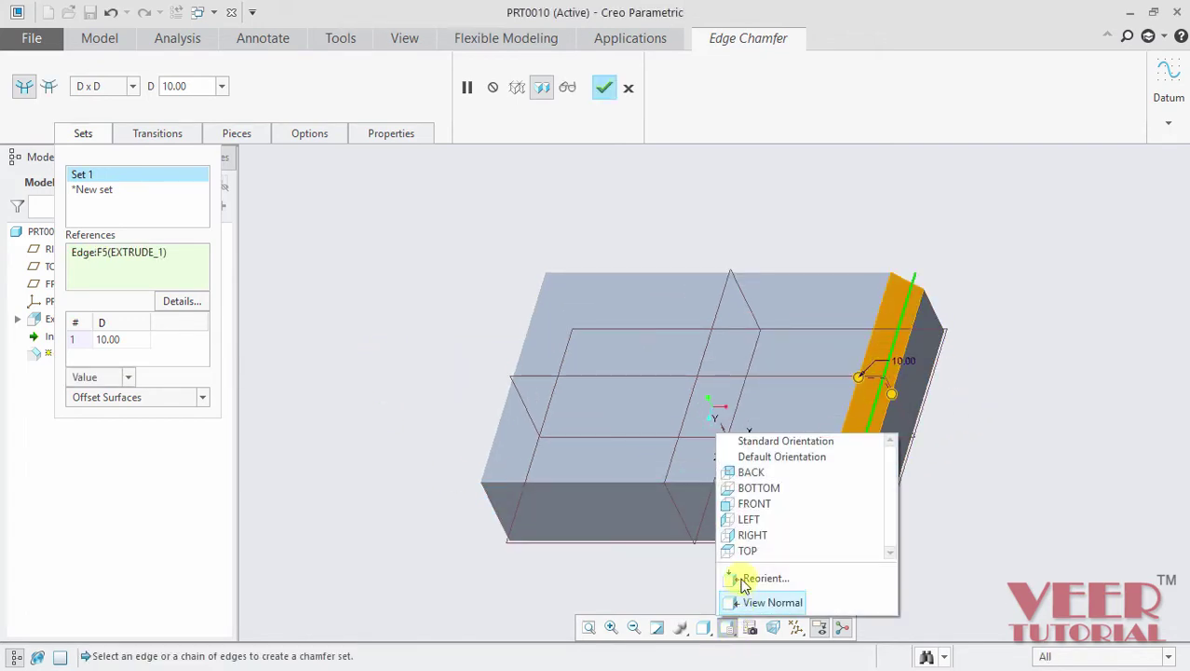
left_click(751, 518)
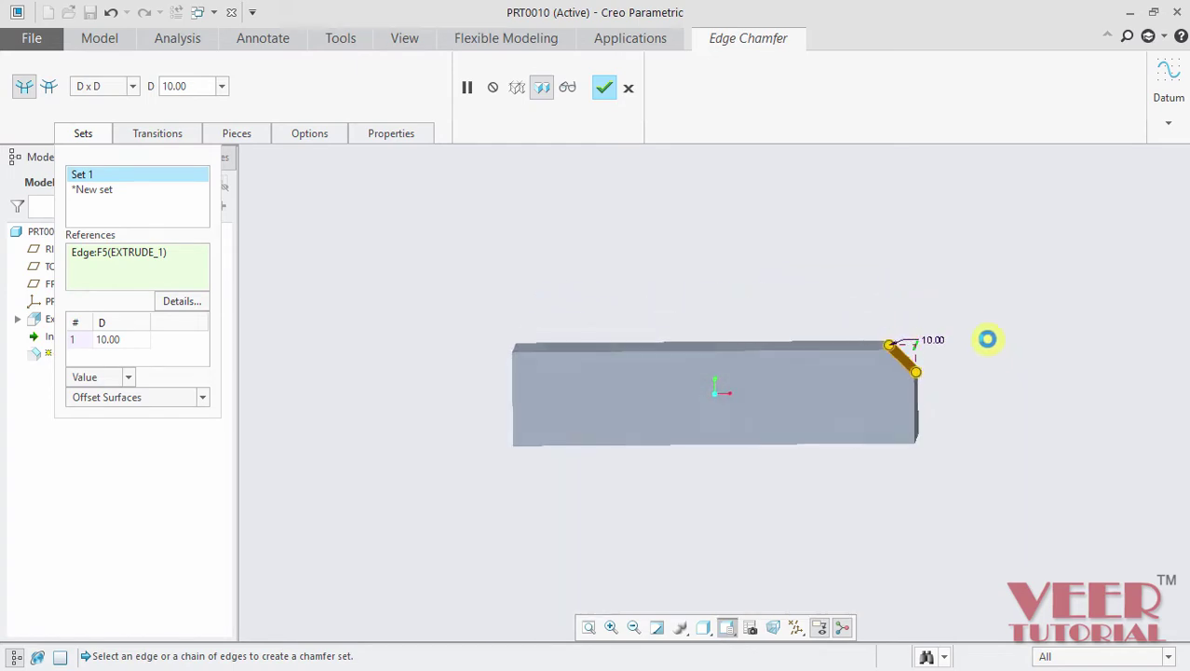
scroll(964, 333, "down", 4)
scroll(887, 395, "down", 3)
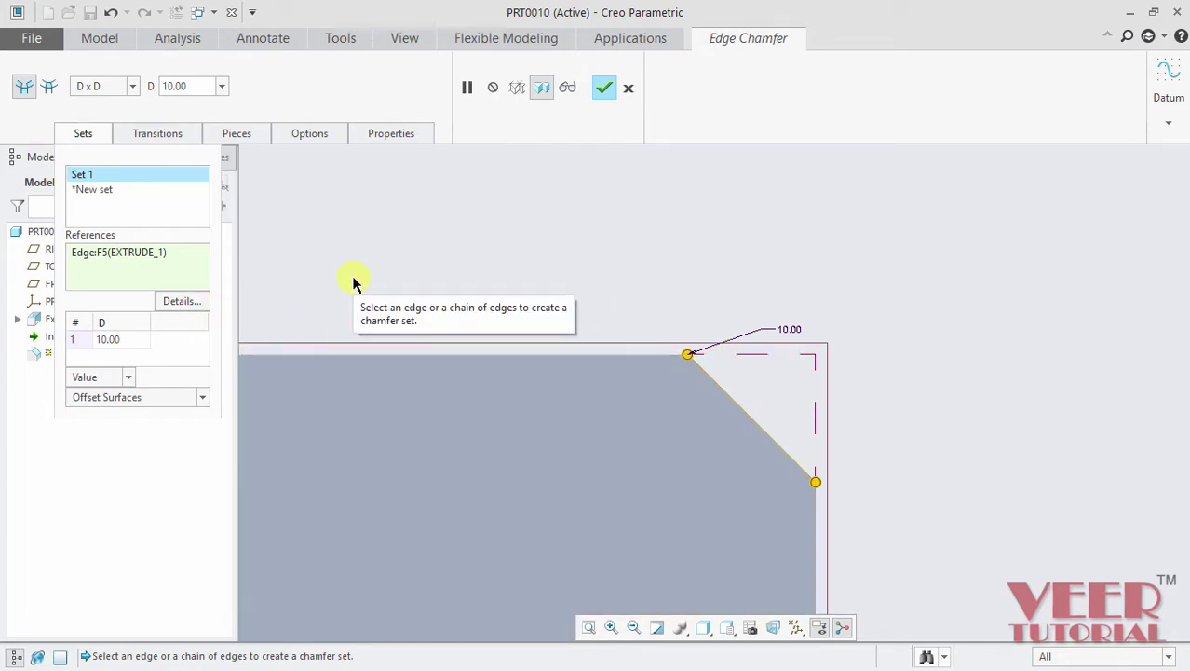
left_click(136, 93)
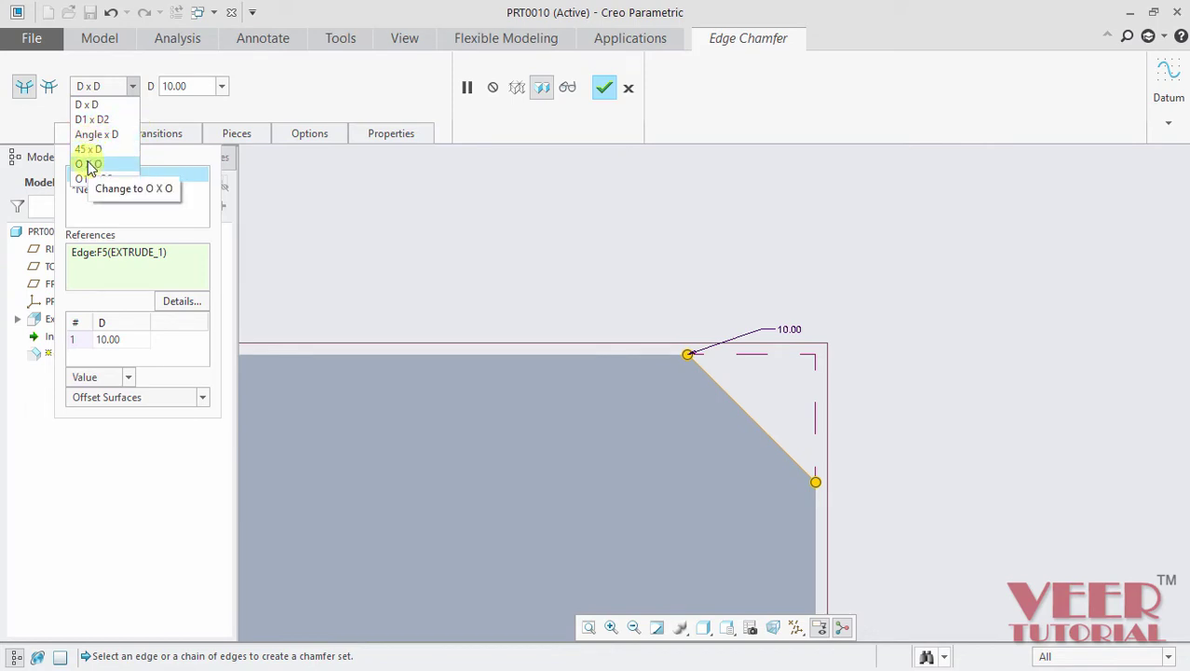
left_click(89, 108)
double_click(185, 87)
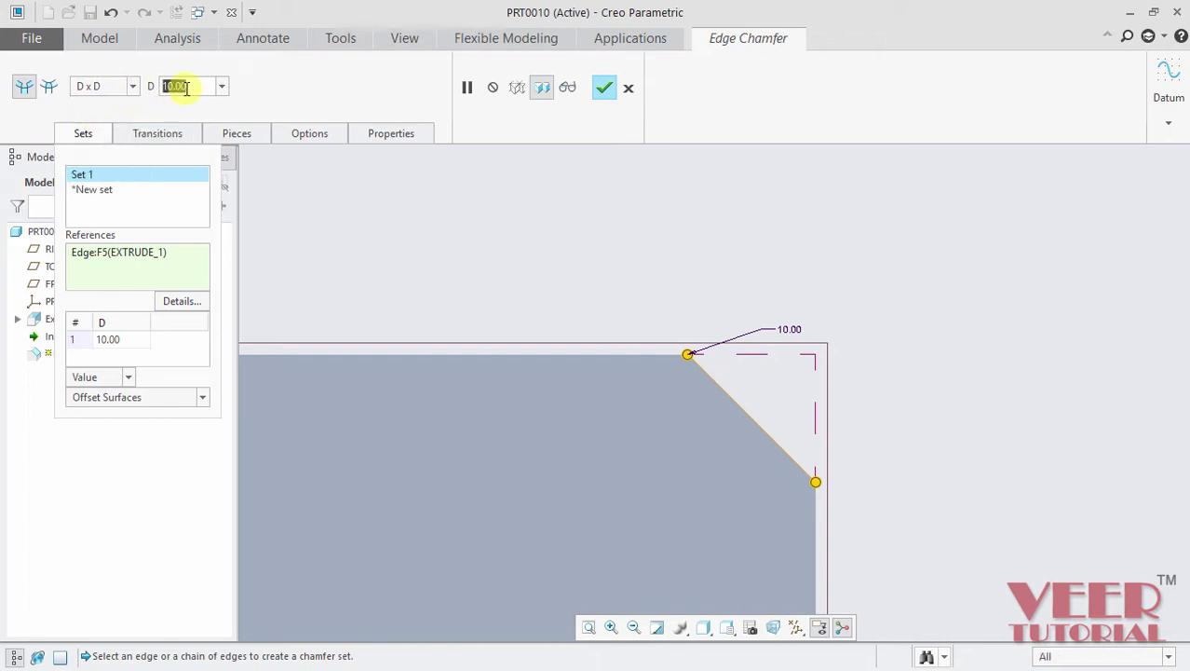
left_click(605, 88)
- Reopen the chamfer's definition and change its dimensioning scheme to D1 x D2
scroll(932, 228, "down", 3)
mouse_move(967, 244)
middle_mouse_down()
mouse_move(949, 271)
mouse_move(948, 244)
middle_mouse_up()
left_click(726, 627)
left_click(754, 503)
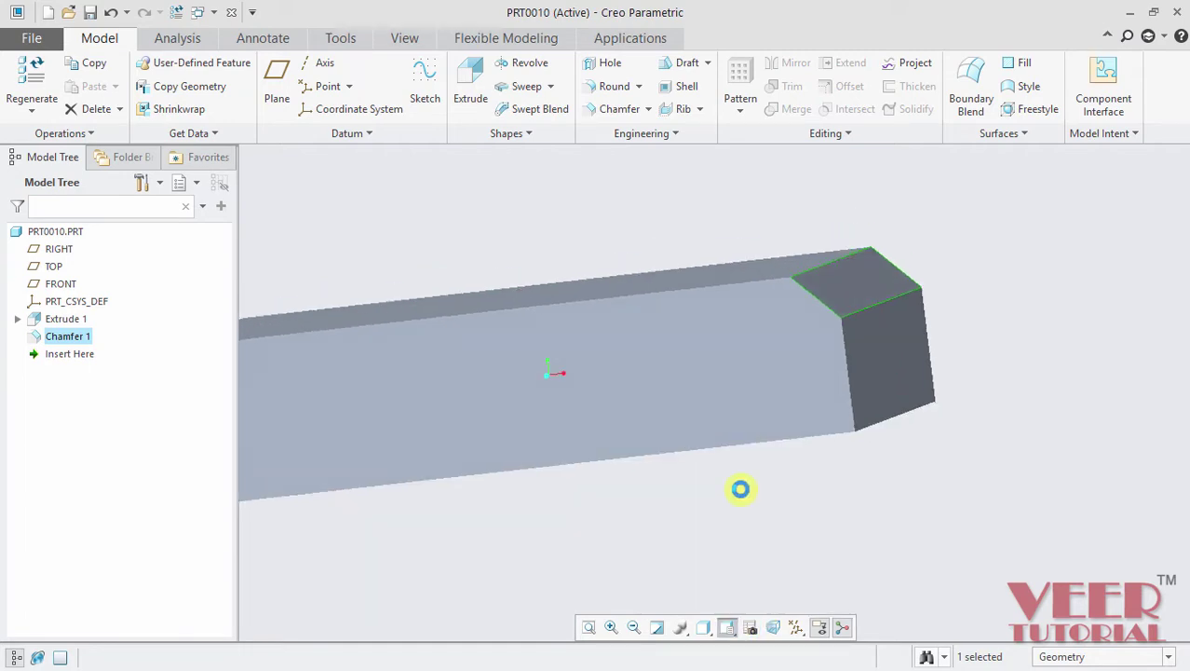
left_click(67, 336)
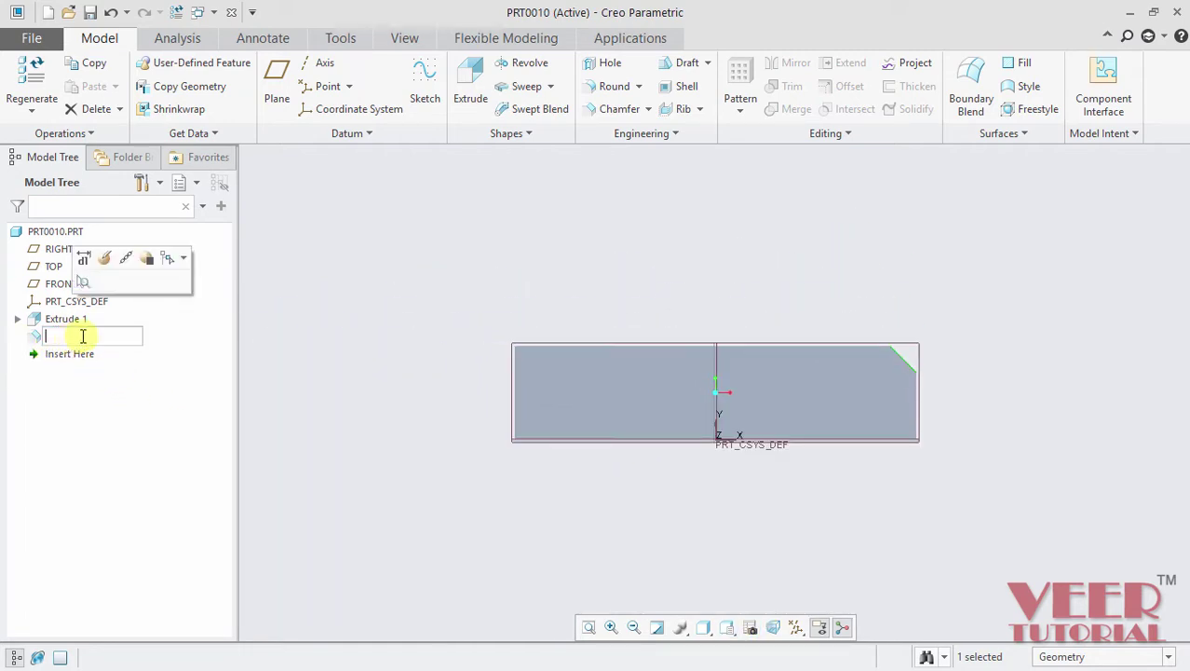
left_click(99, 258)
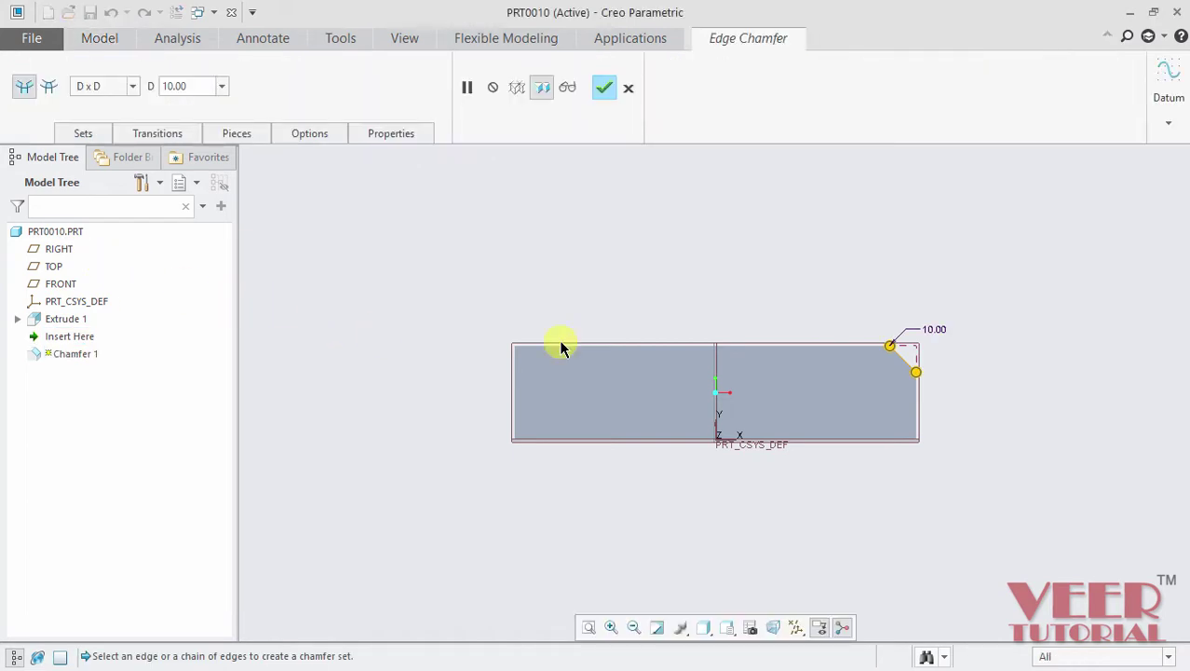
scroll(983, 335, "up", 3)
scroll(917, 380, "up", 3)
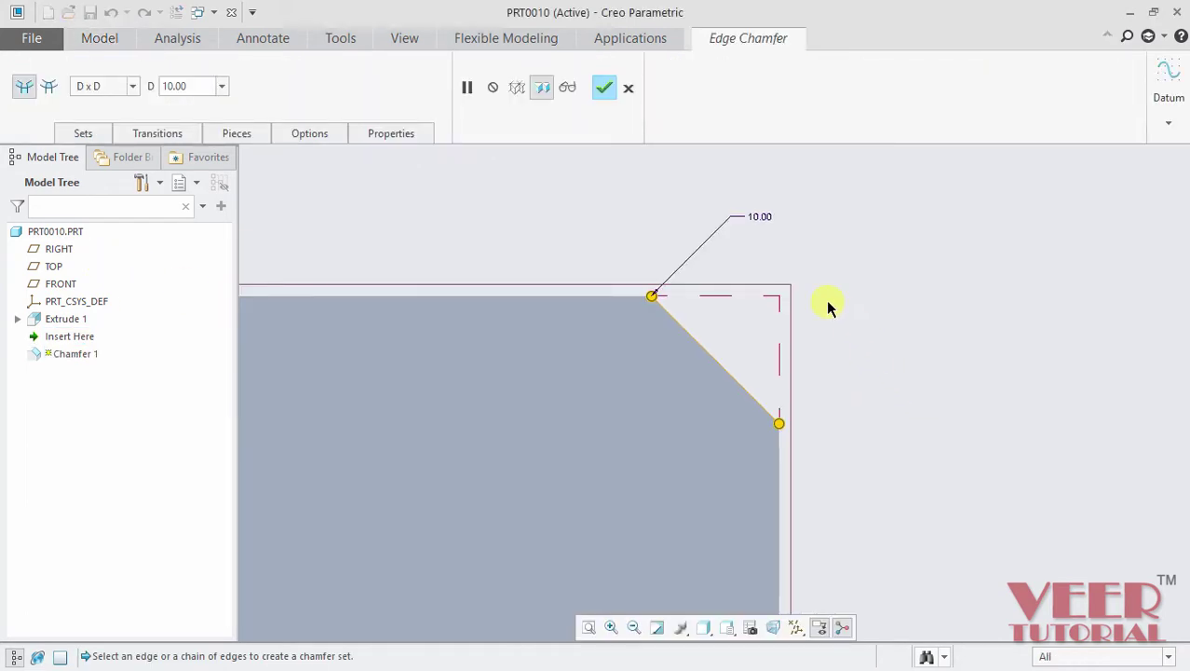
left_click(120, 90)
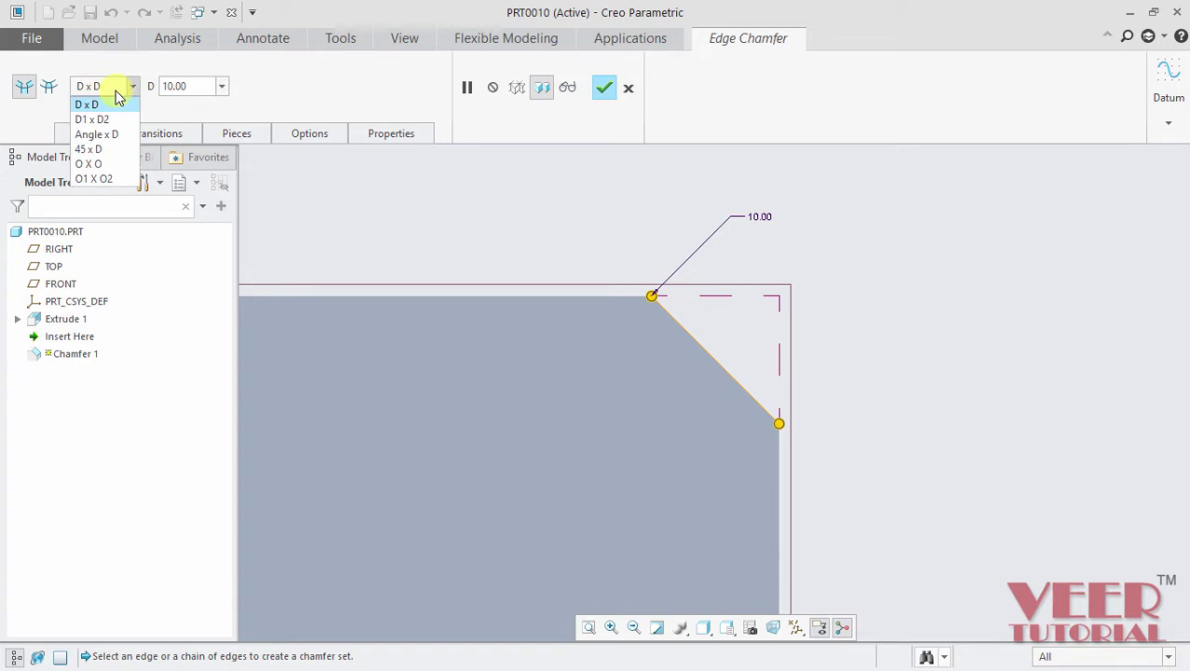
left_click(102, 121)
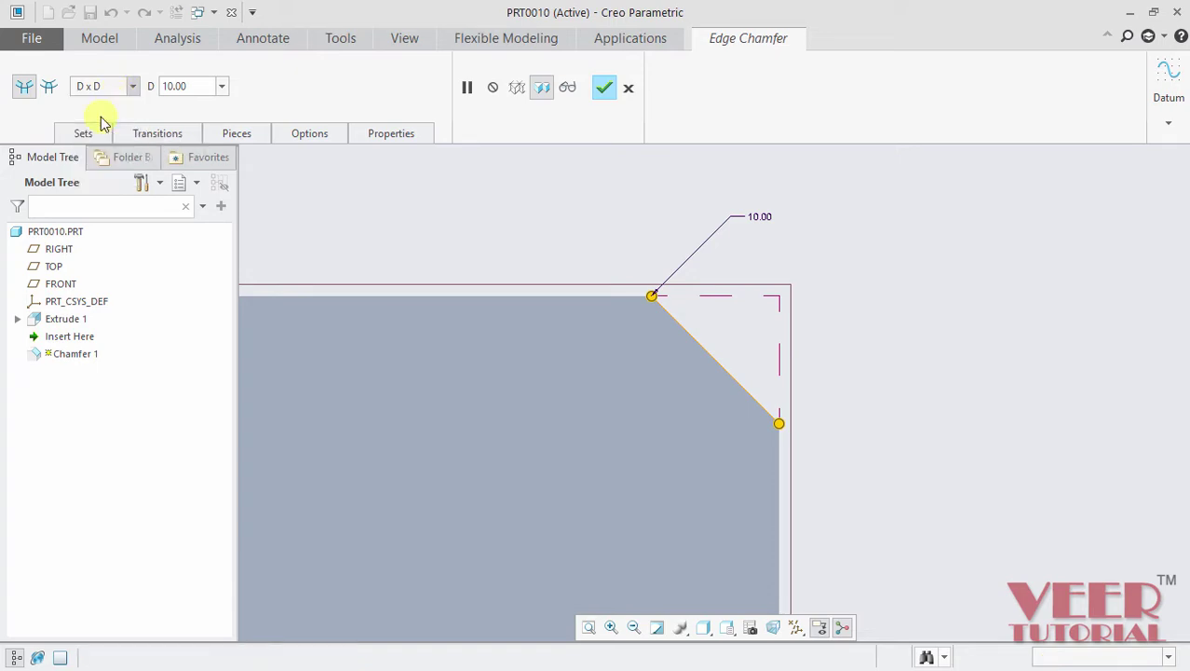
- Set the chamfer's D1 to 15 and D2 to 20, and accept the redefined feature
left_click(194, 86)
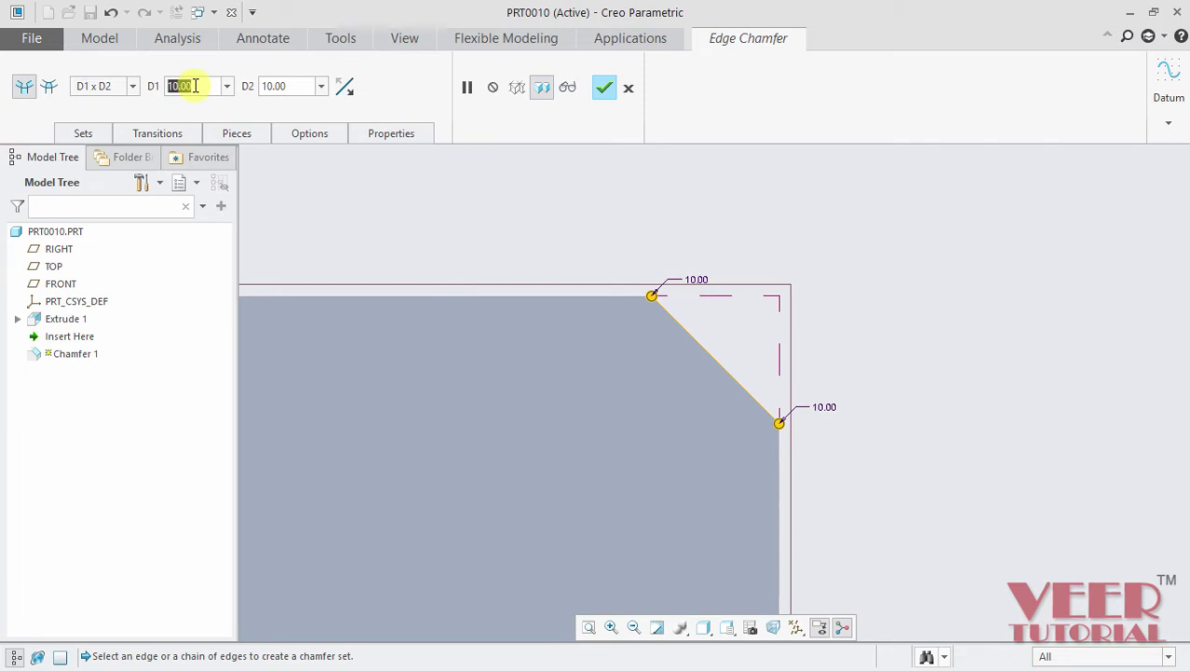
type("15")
key("Return")
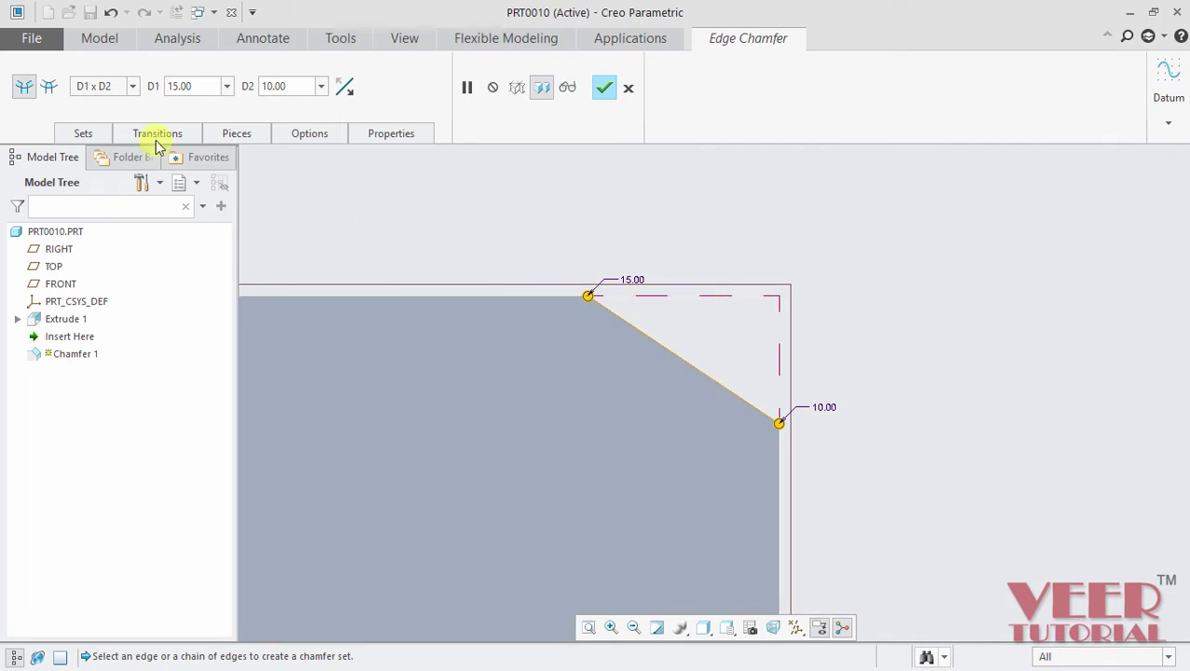
double_click(297, 87)
type("20")
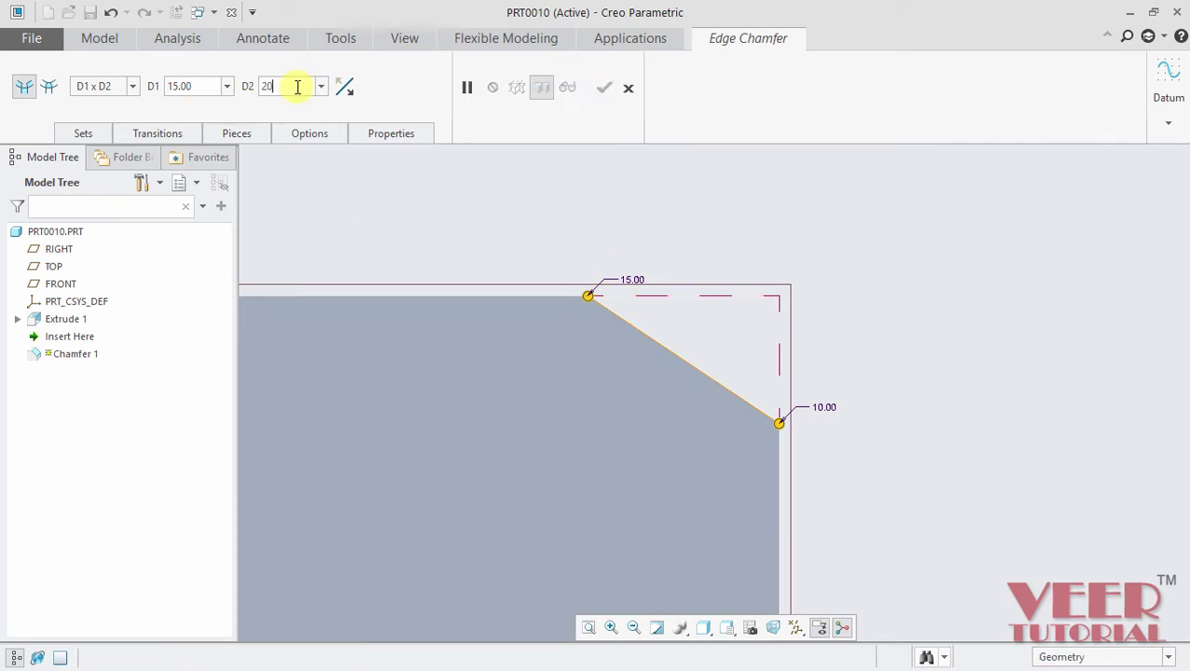
key("Return")
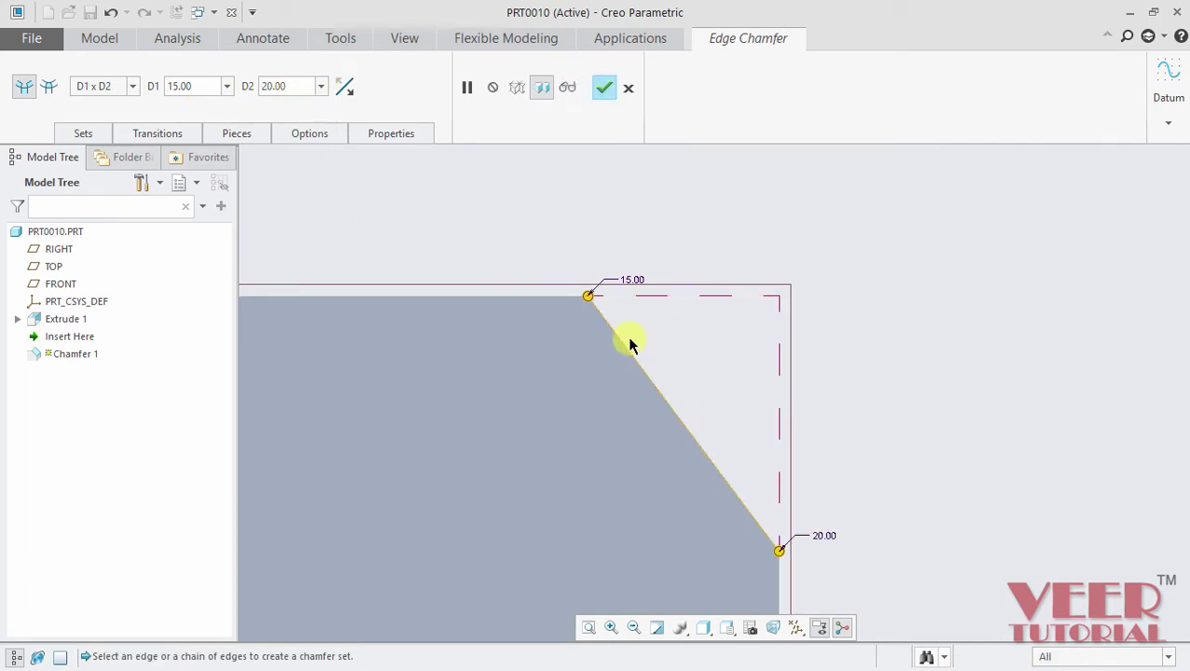
left_click(604, 90)
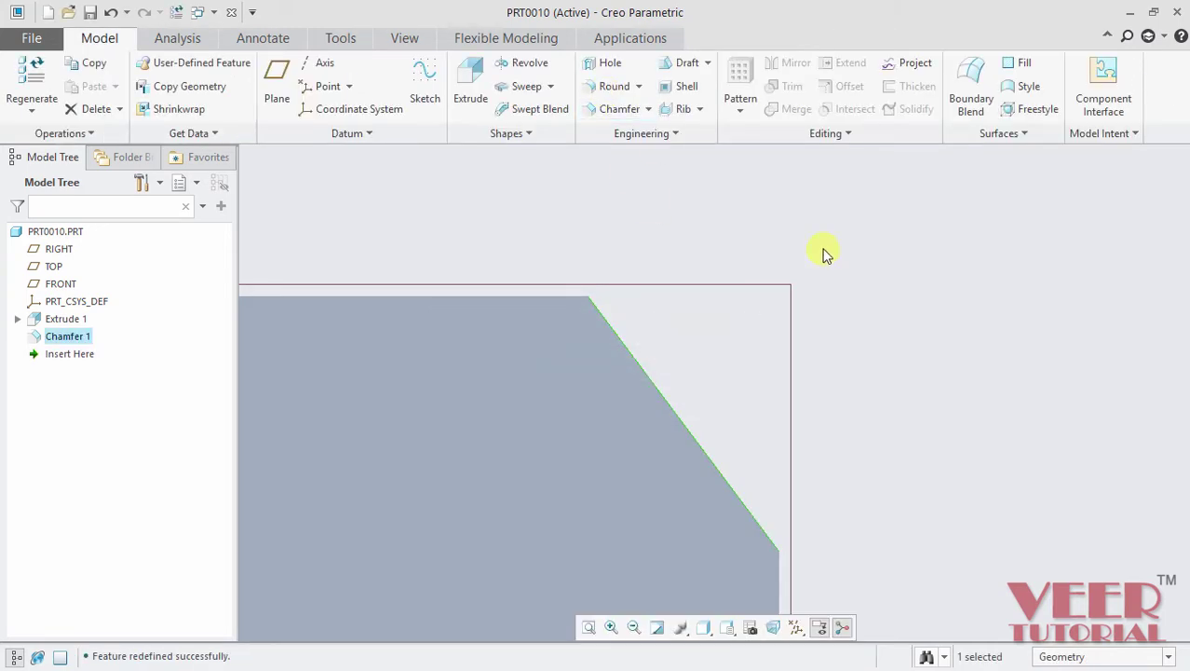
scroll(829, 252, "down", 3)
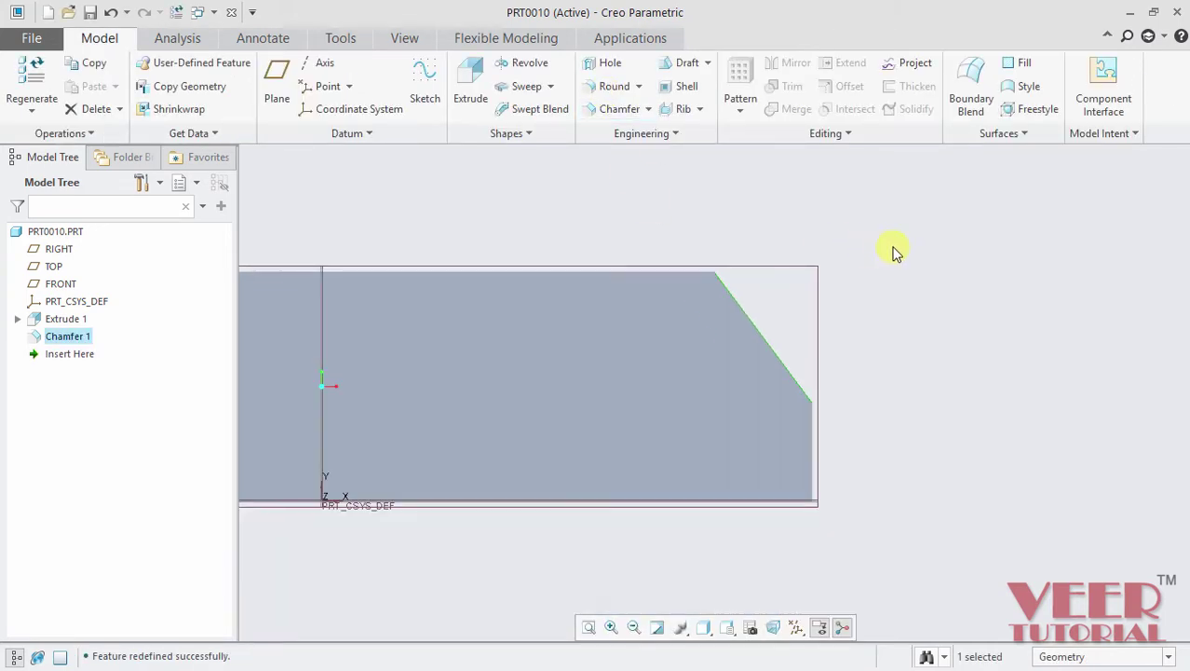
scroll(987, 272, "down", 2)
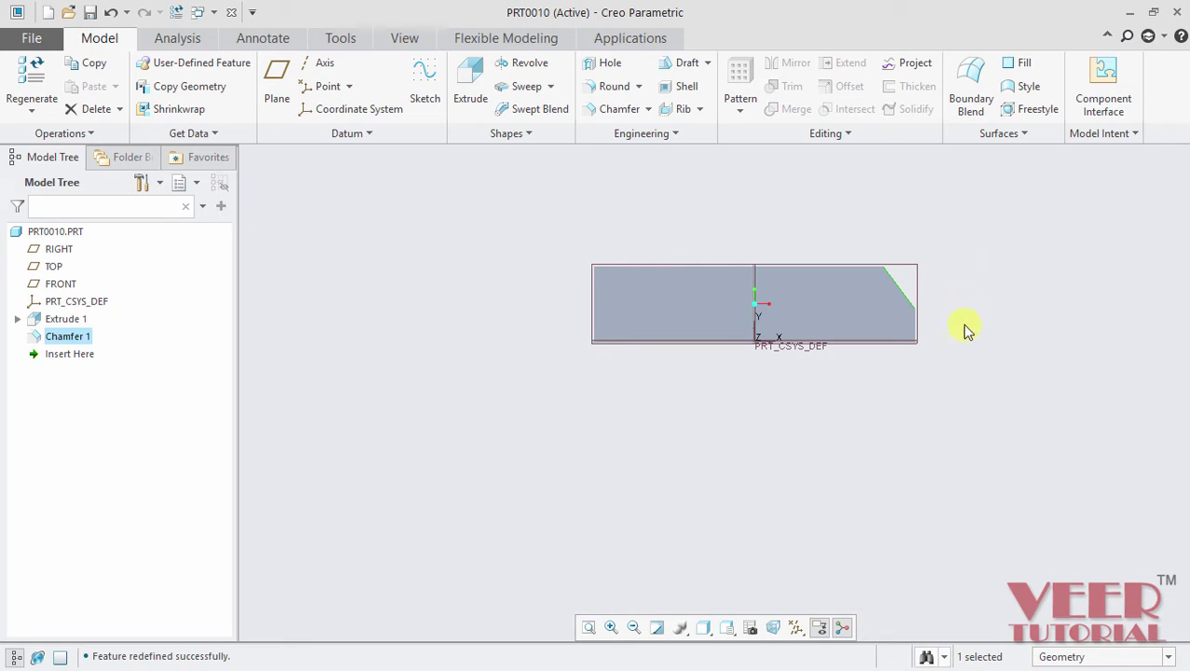
key("ctrl+d")
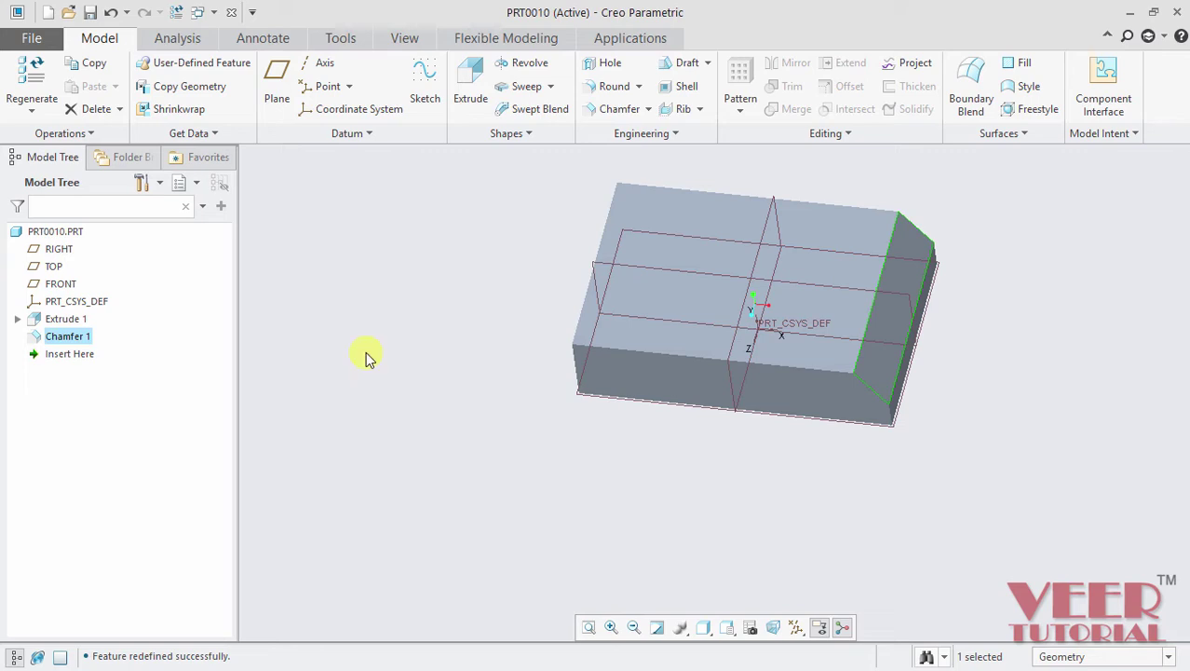
- Start a new edge chamfer and assign the block's front upper long edge to its first set
left_click(650, 109)
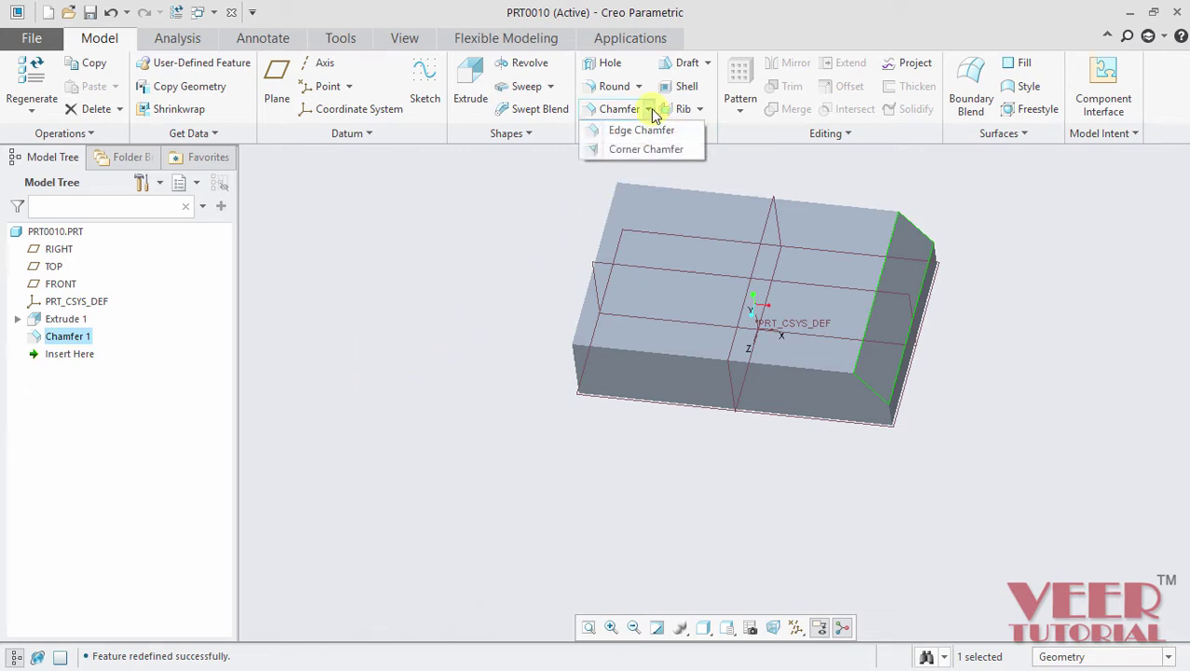
left_click(641, 130)
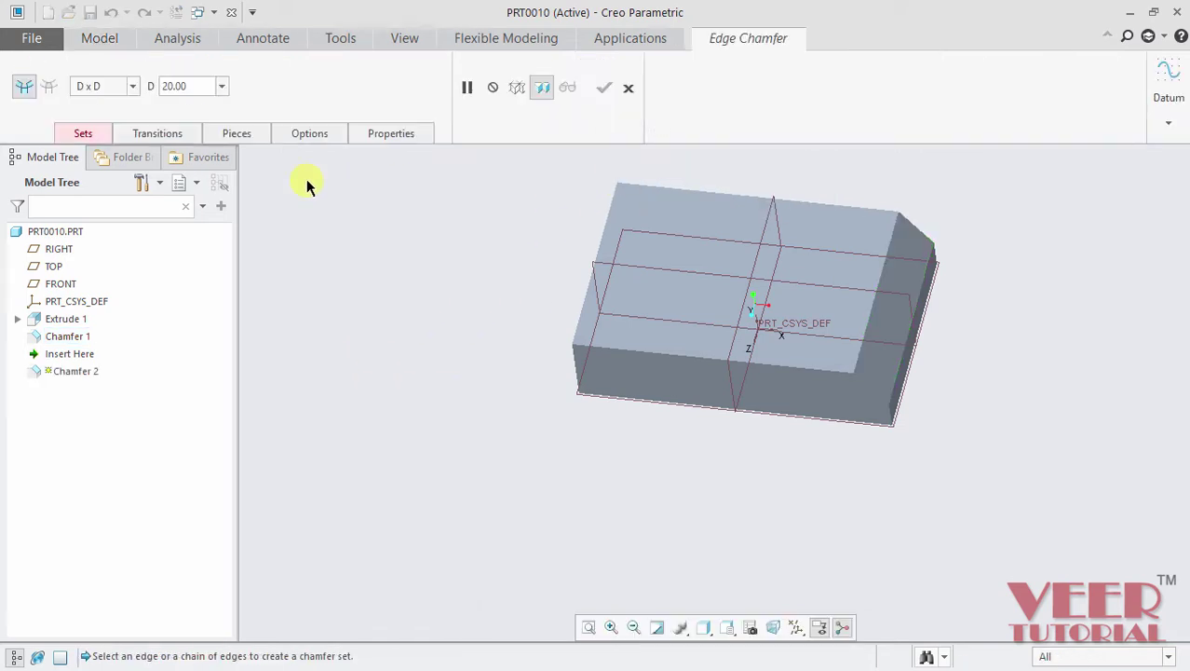
left_click(84, 134)
scroll(694, 405, "up", 2)
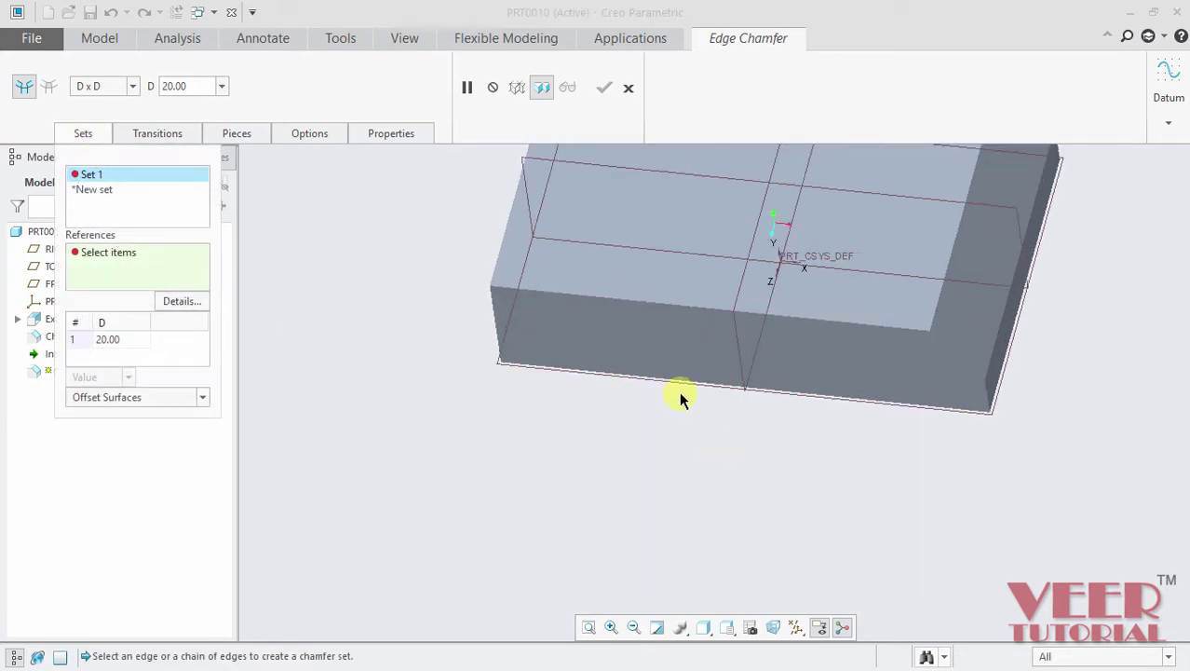
left_click(634, 307)
scroll(595, 431, "down", 3)
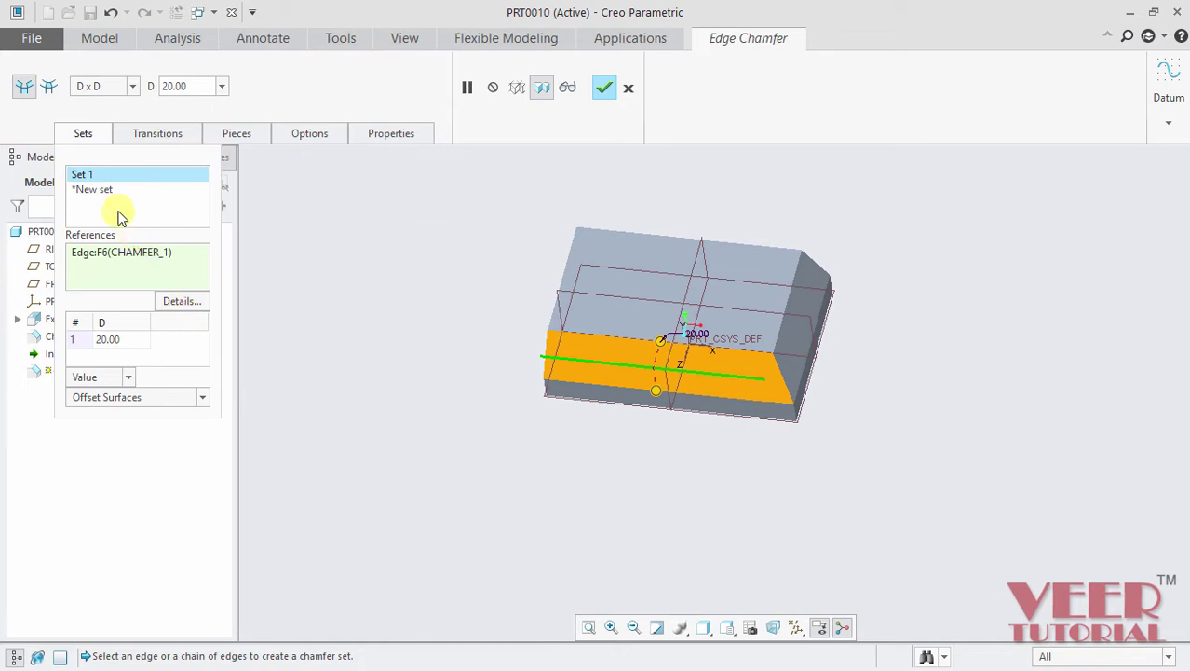
- Add a second chamfer set on the upper short edge on the negative X side with a D x D distance of 10
left_click(95, 189)
scroll(573, 265, "up", 2)
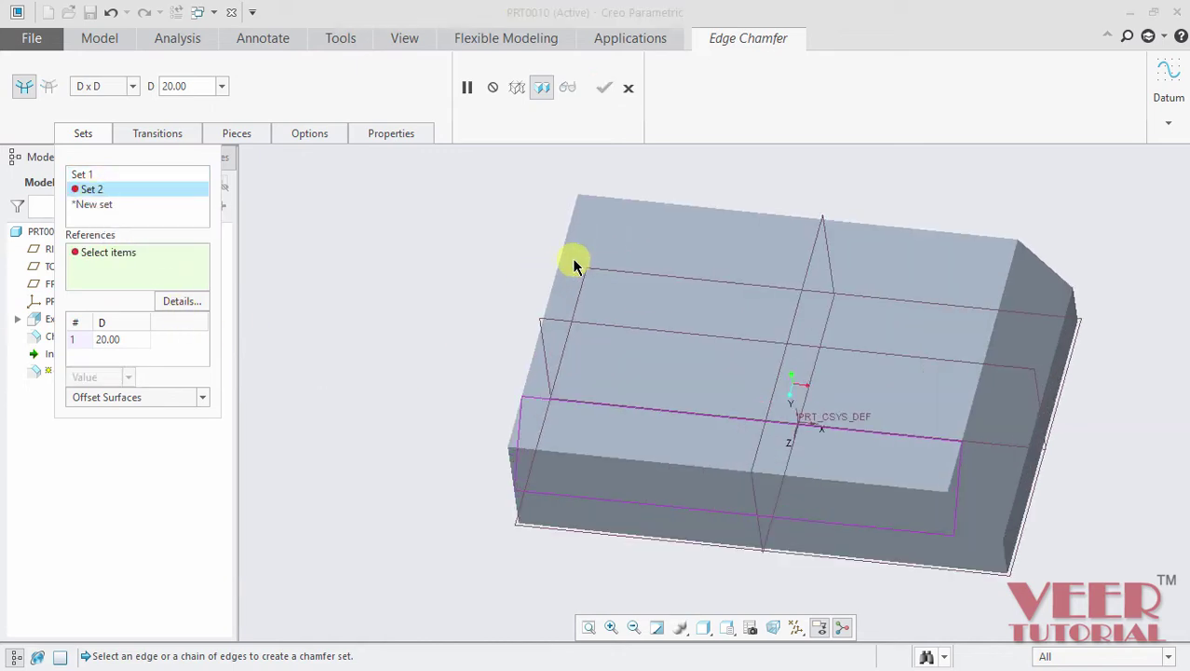
left_click(556, 267)
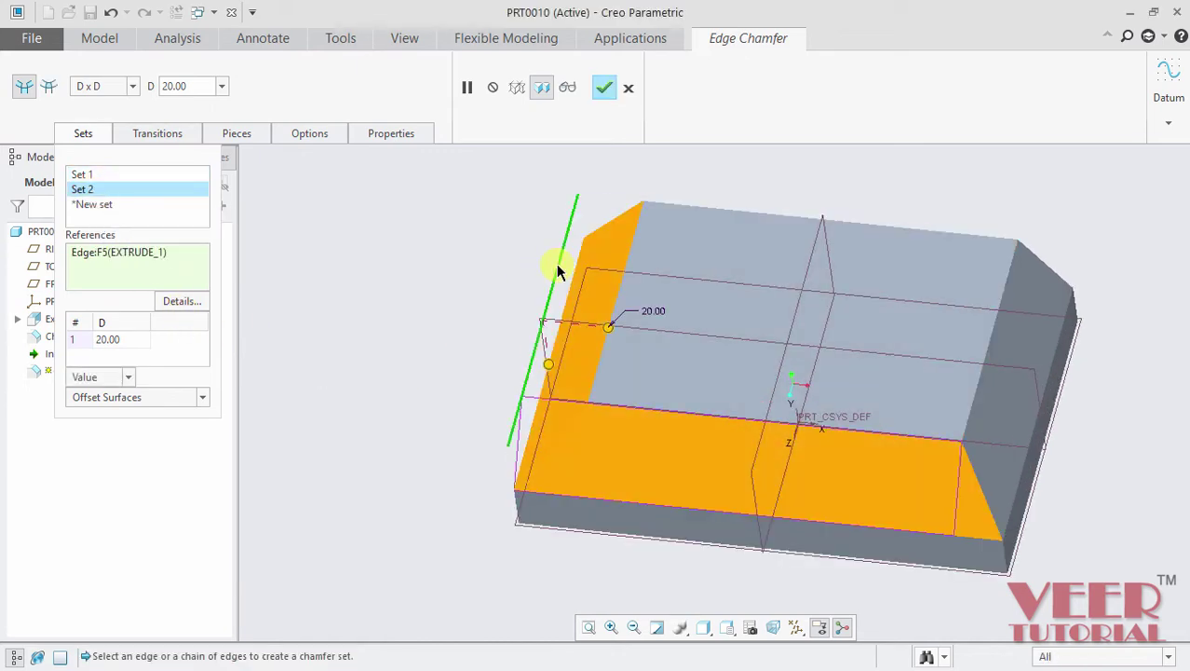
left_click(114, 340)
type("10")
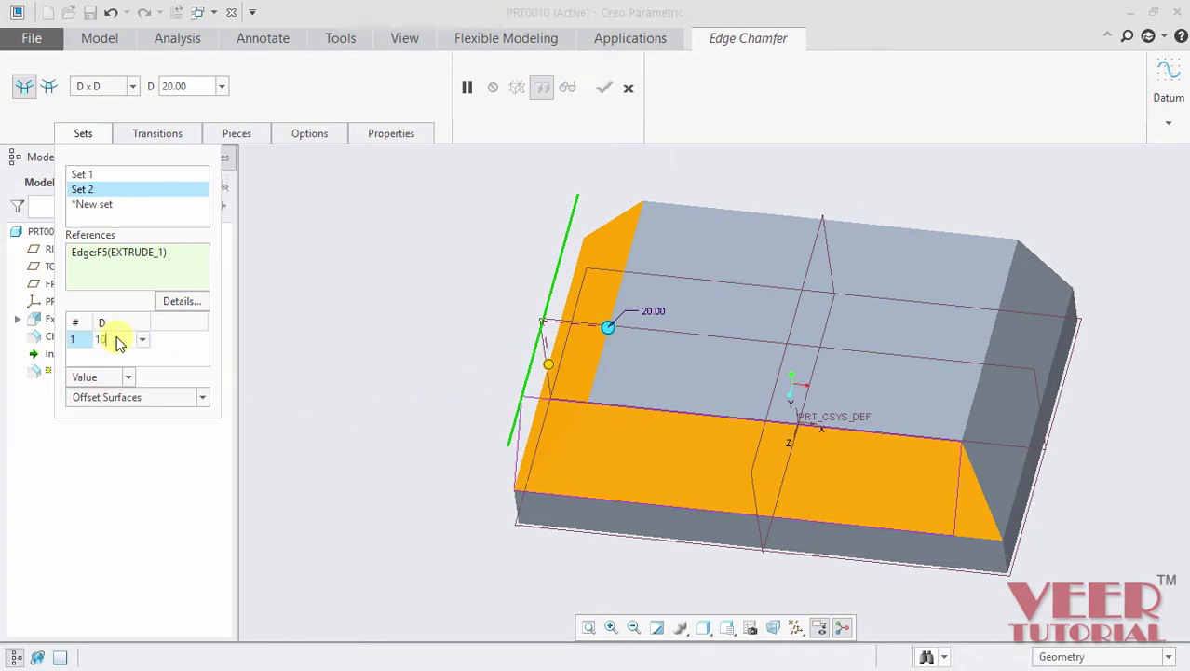
key("Return")
- Set the distance of the first chamfer set to 5 and accept the edge chamfer
left_click(82, 175)
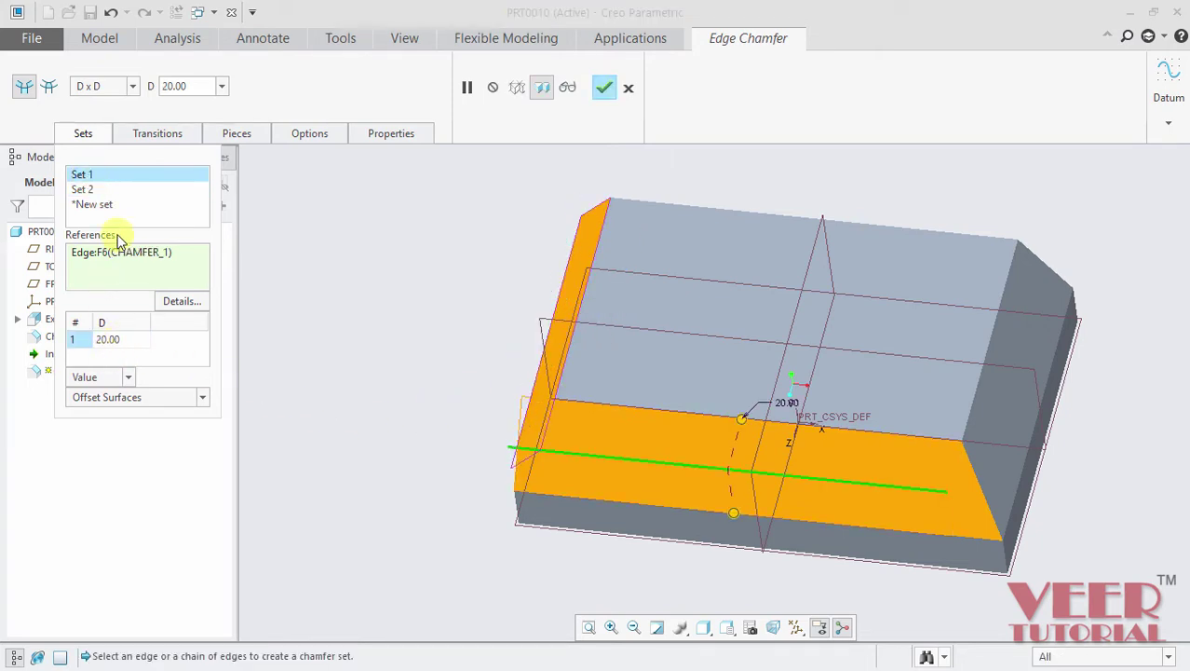
left_click(110, 340)
type("5")
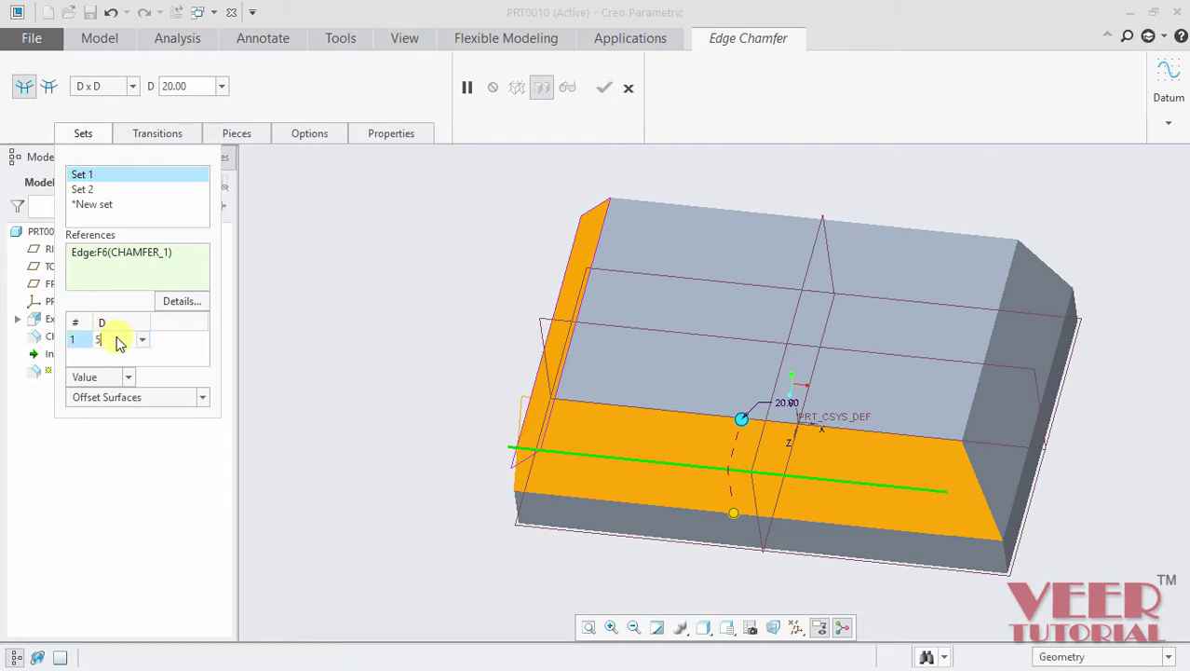
key("Return")
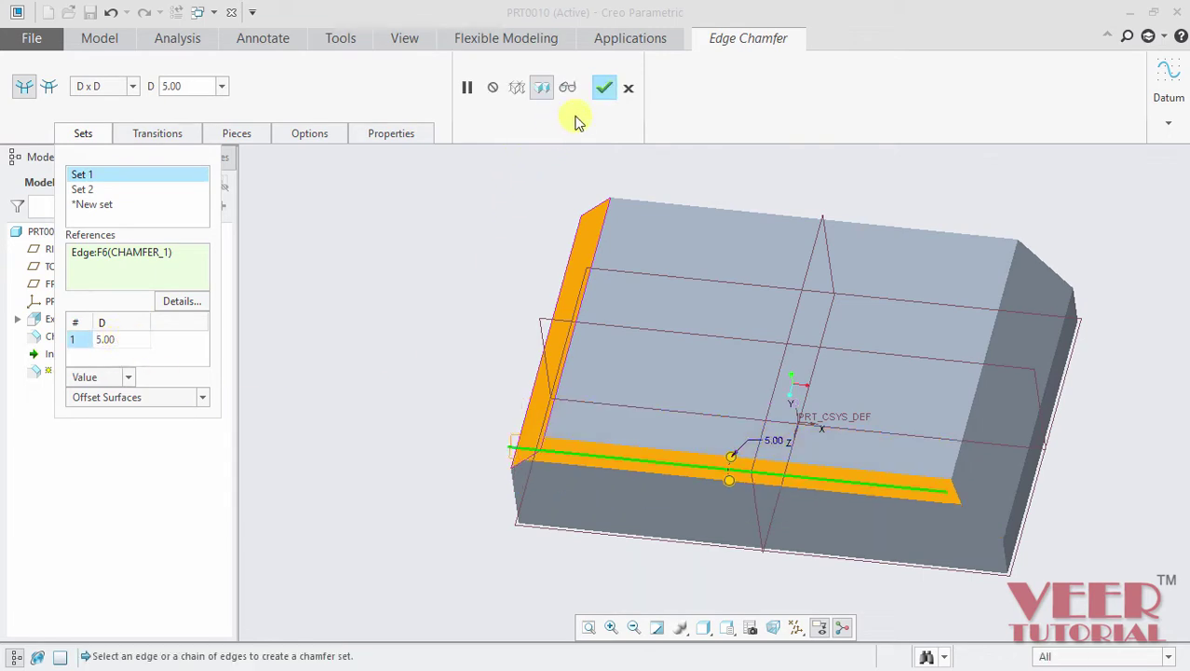
left_click(604, 89)
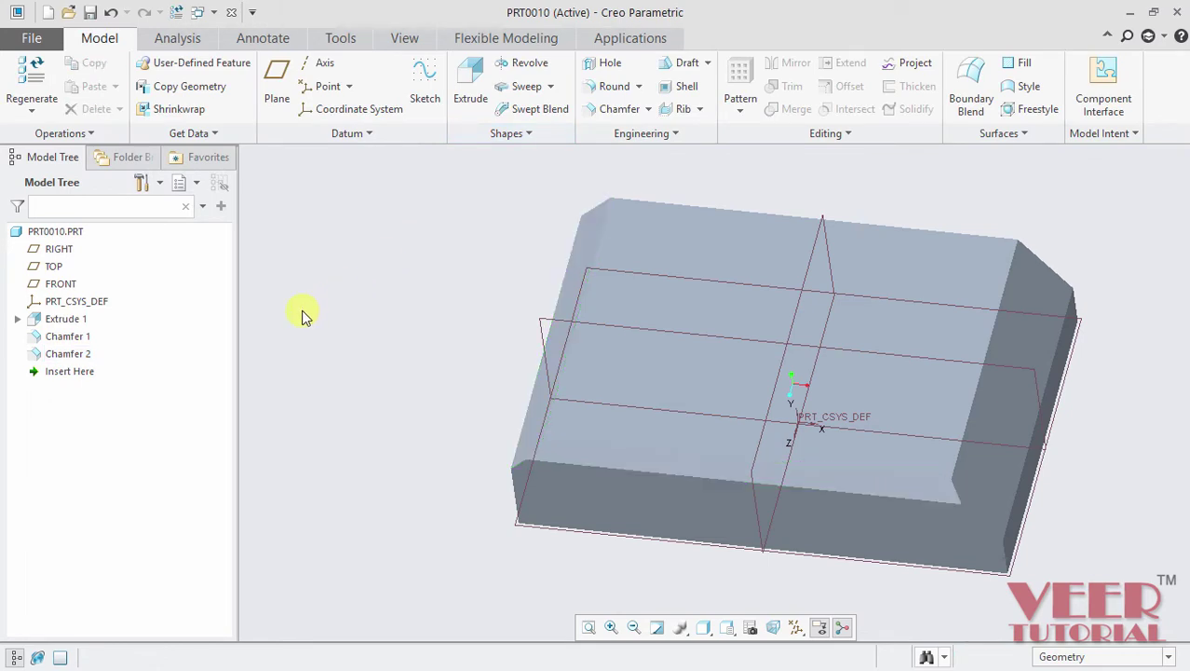
- Reopen the definition of Chamfer 2 and review the available dimensioning schemes, keeping D x D
left_click(70, 354)
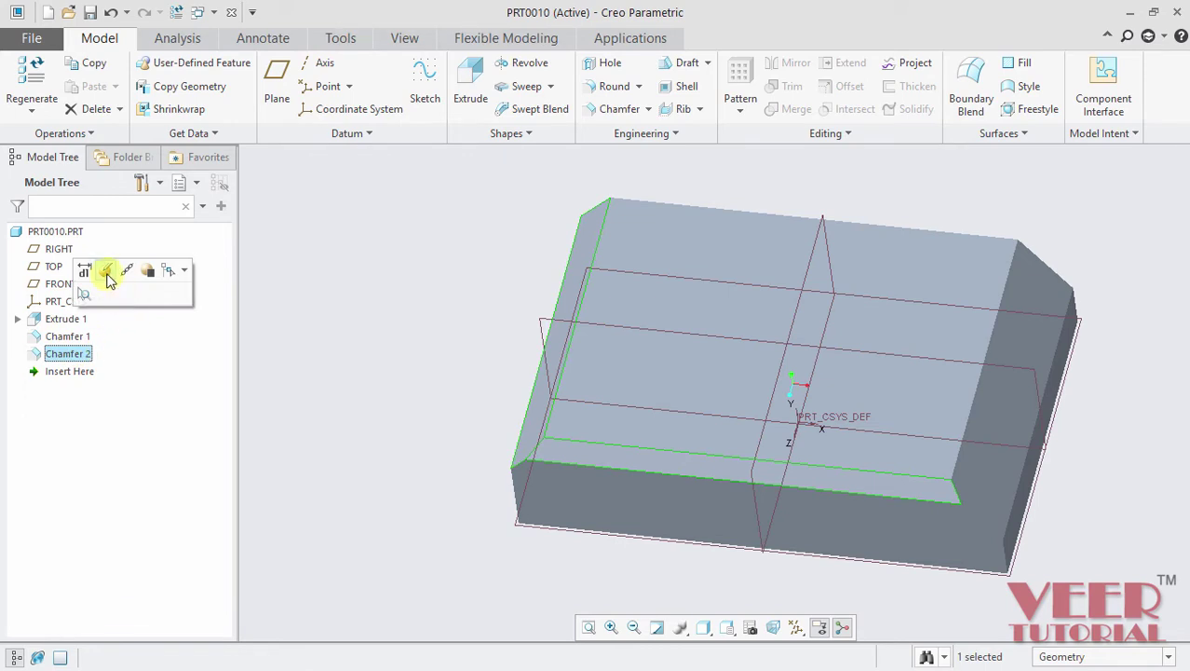
left_click(107, 272)
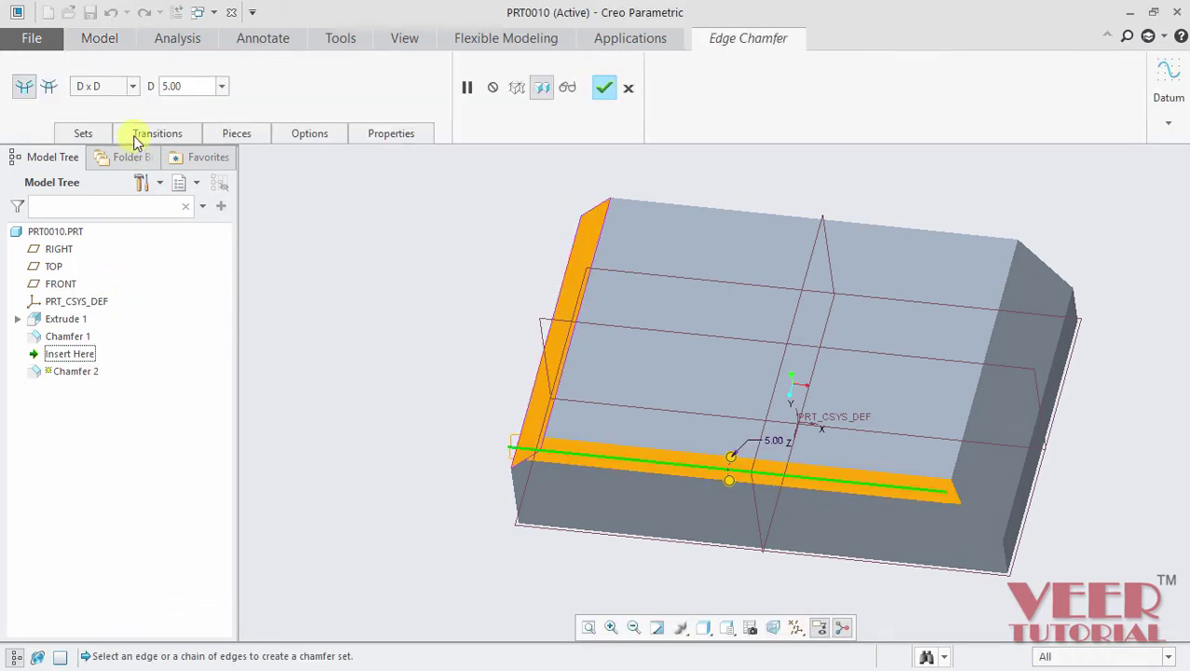
left_click(131, 91)
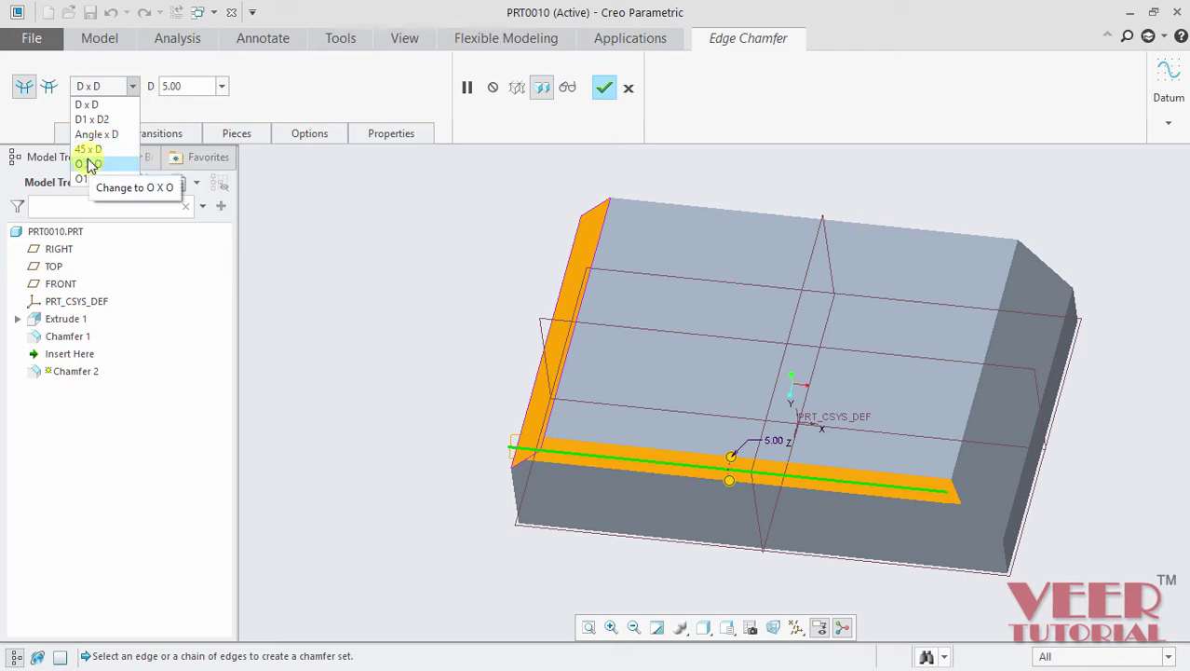
left_click(89, 106)
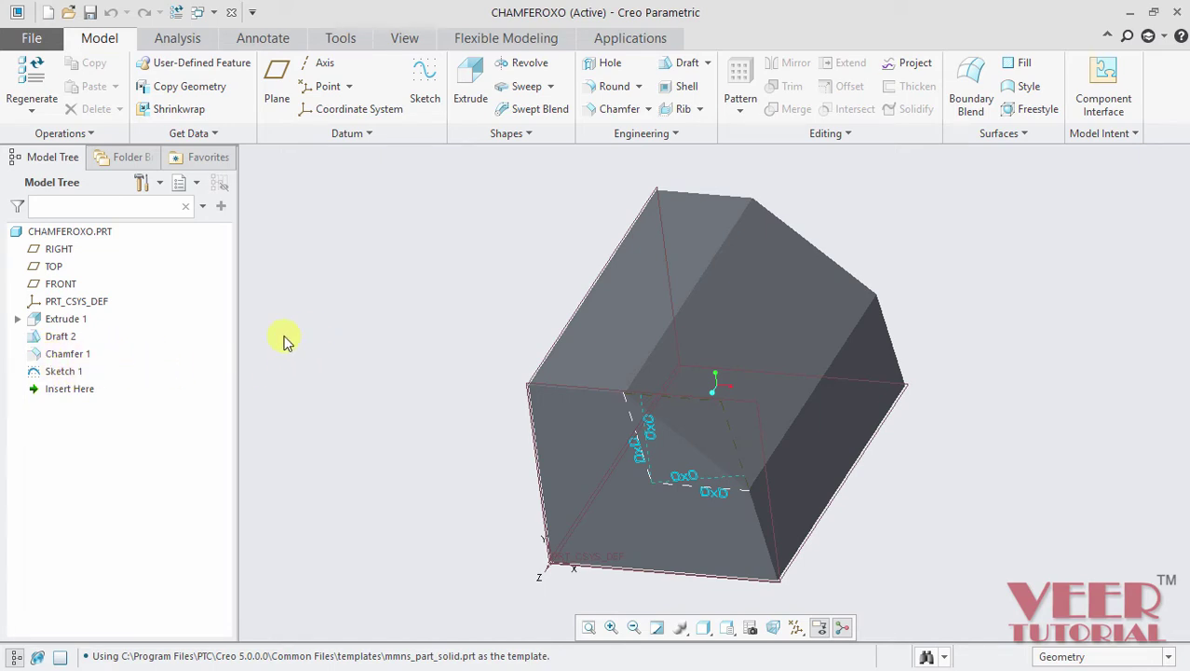
- Redefine Draft 2 in the CHAMFEROXO part with a draft angle of 0
left_click(59, 336)
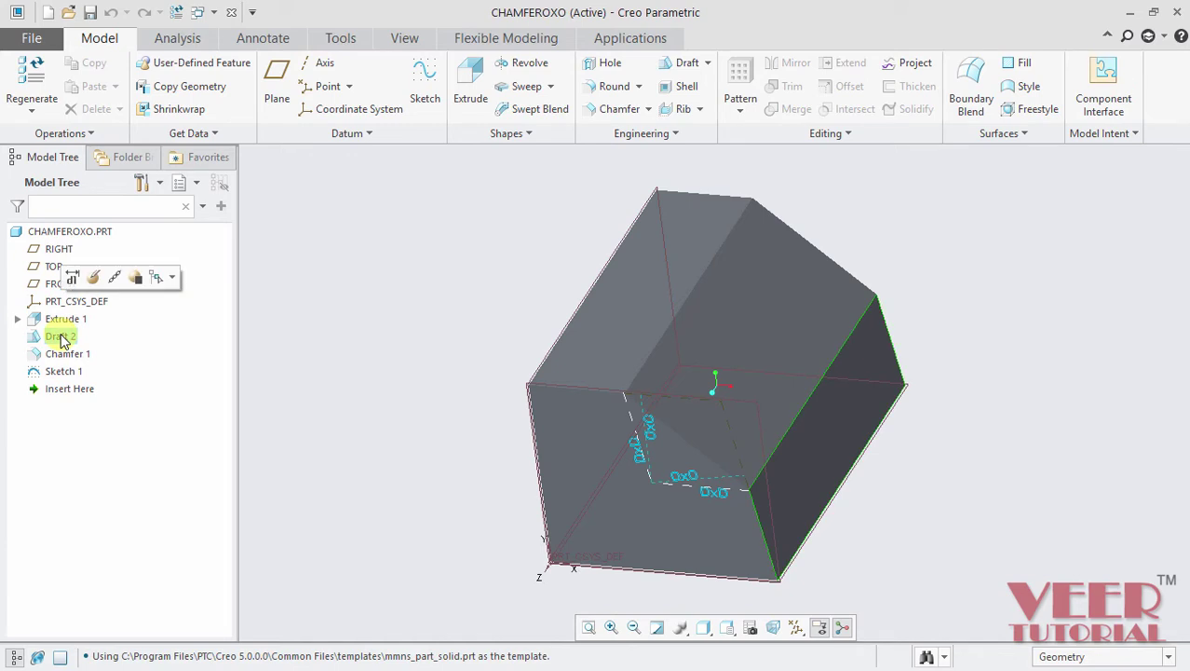
left_click(93, 278)
double_click(395, 86)
type("0")
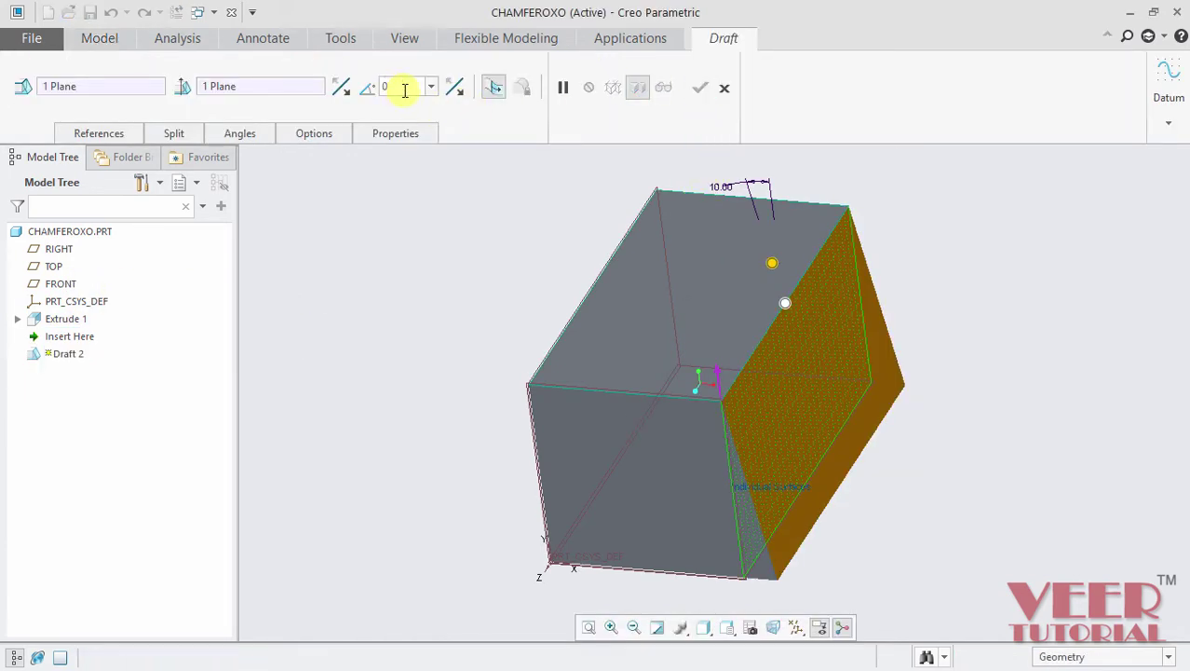
key("Return")
left_click(700, 88)
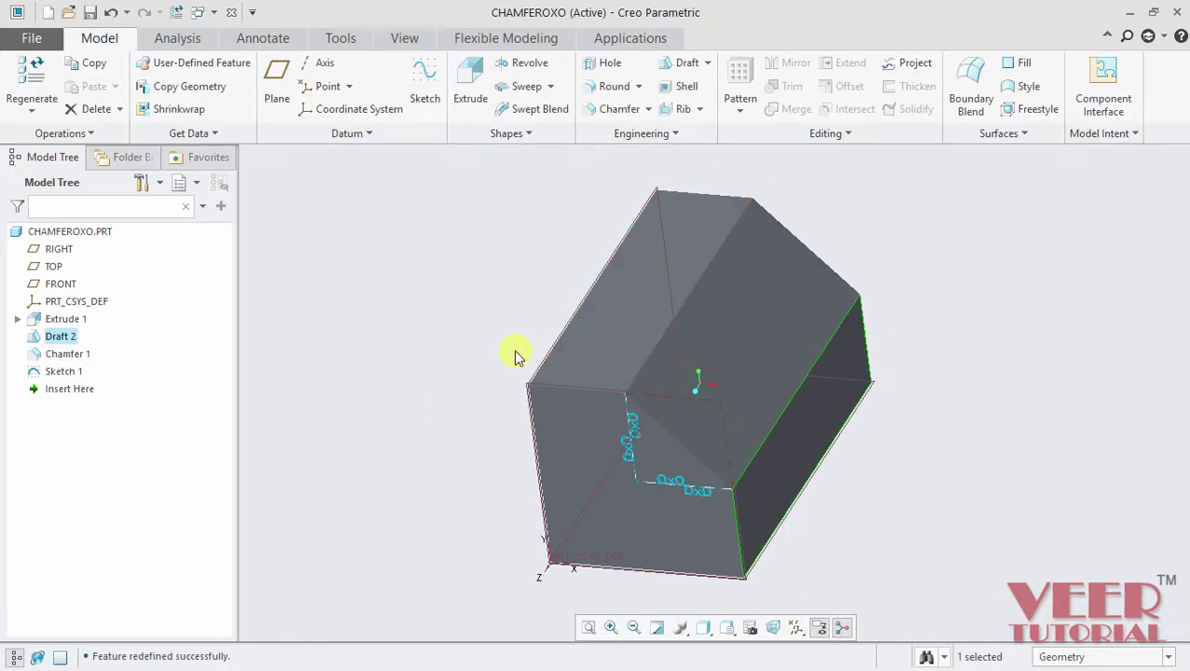
- Open the definition of Chamfer 1 to check its D x D scheme and distance, and accept it as is
left_click(67, 355)
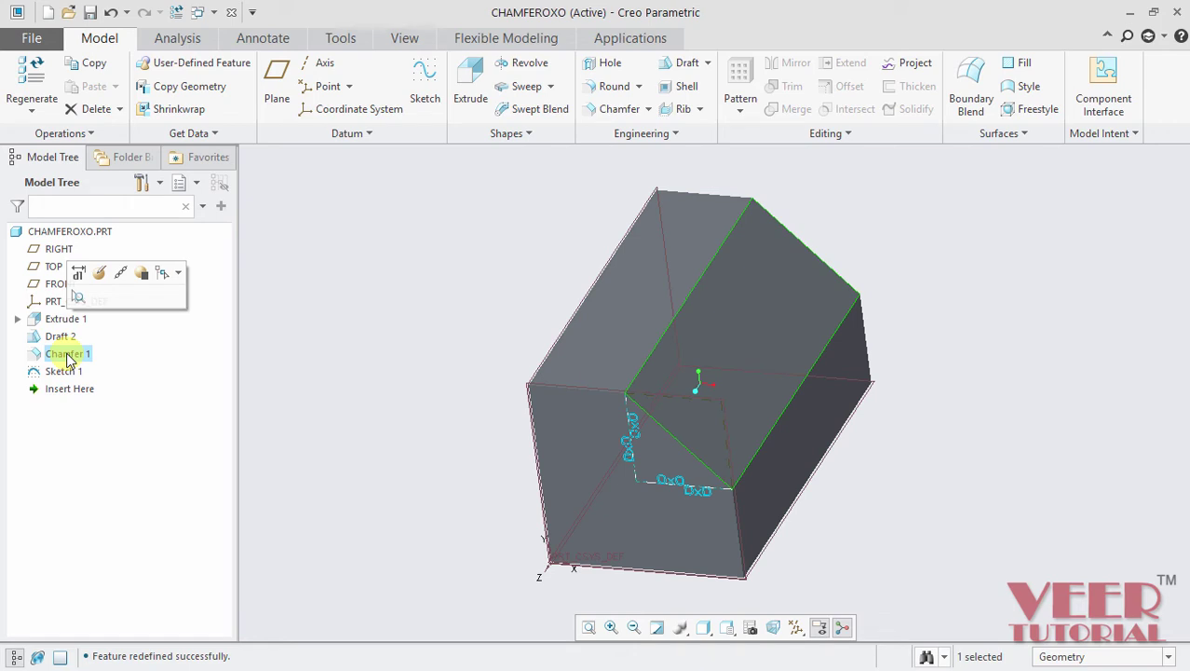
left_click(100, 272)
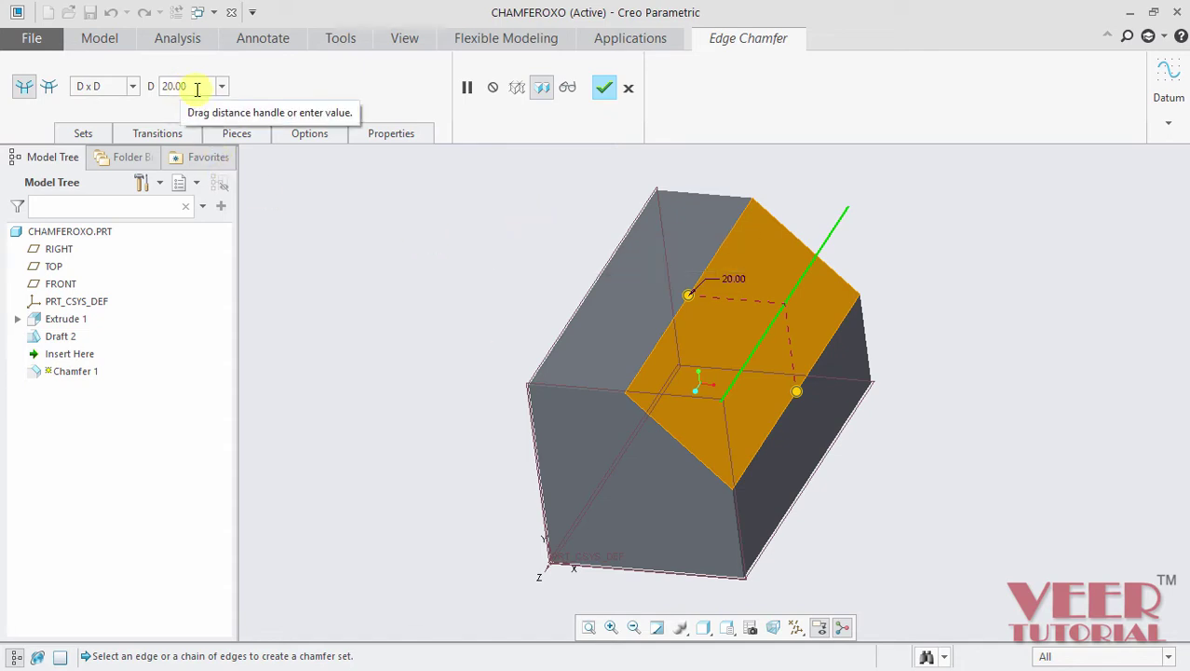
left_click(603, 88)
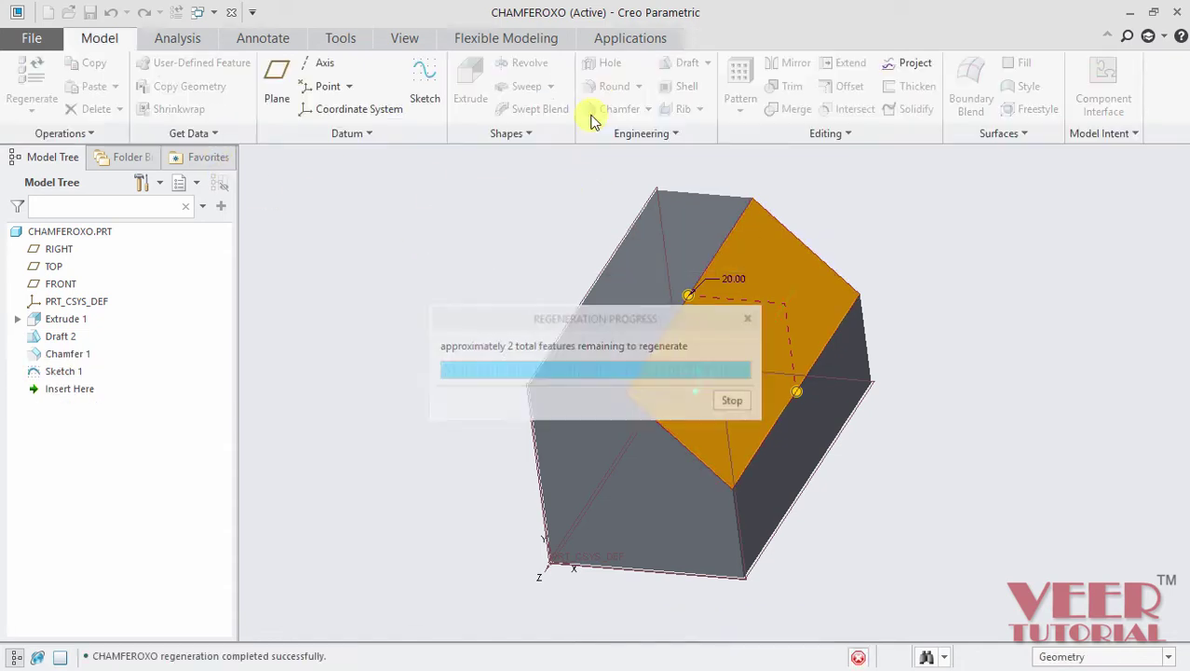
- Open Sketch 1 for editing in 2D orientation to compare the D x D and O x O distances without draft
left_click(62, 372)
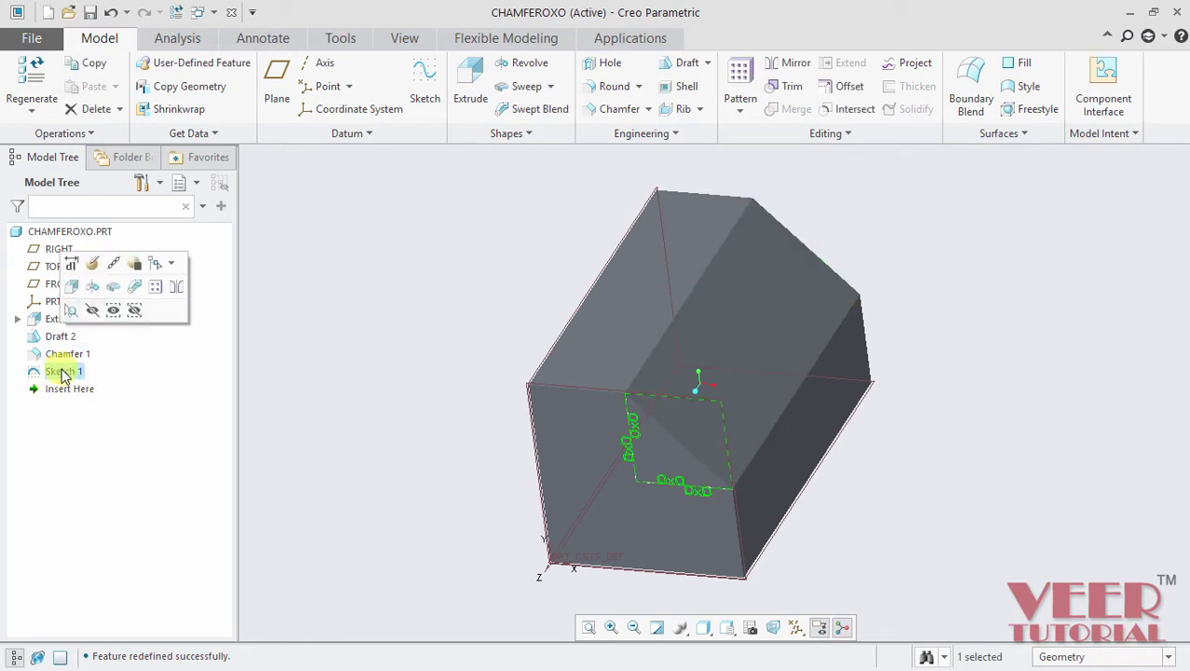
left_click(97, 267)
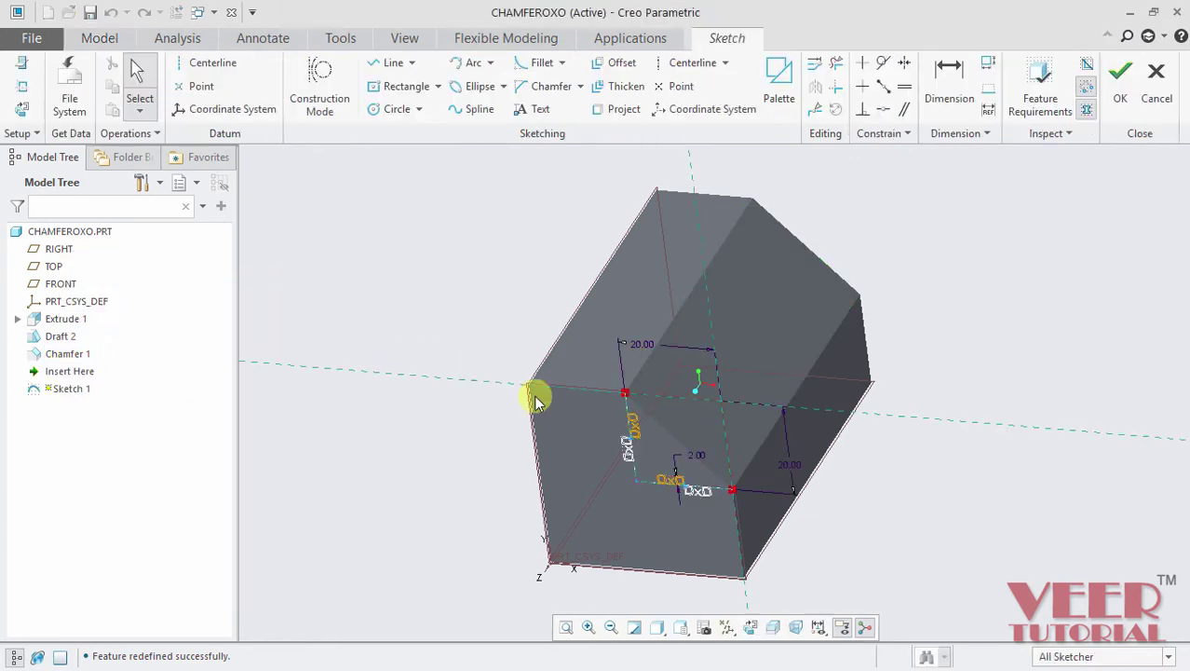
left_click(16, 111)
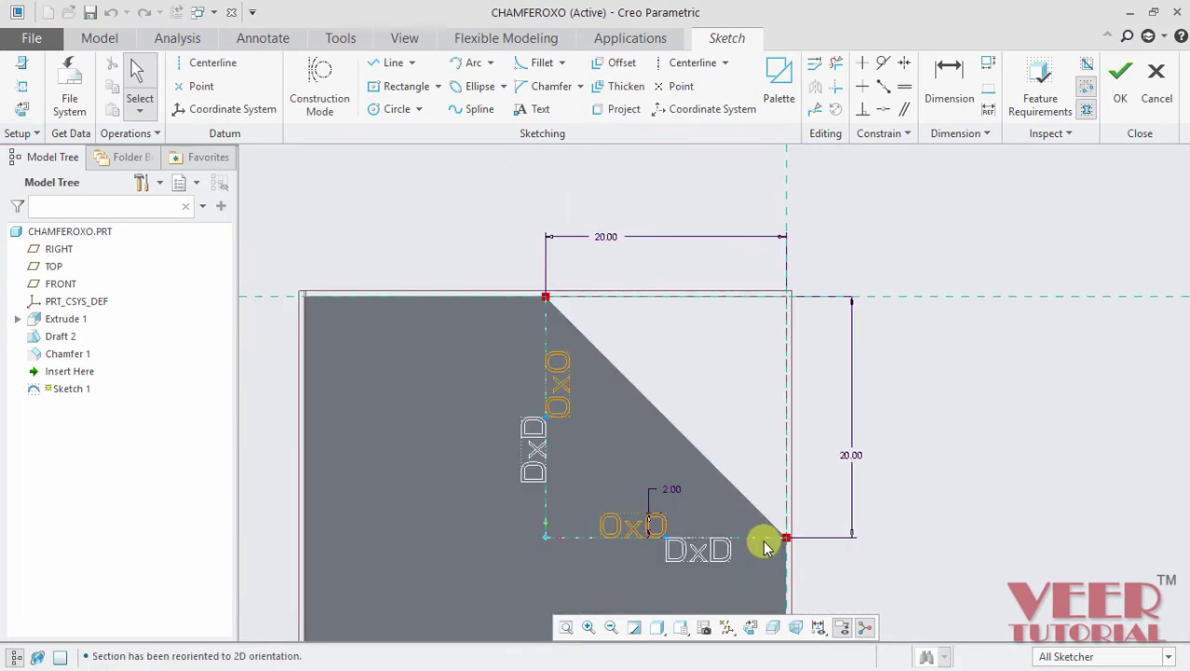
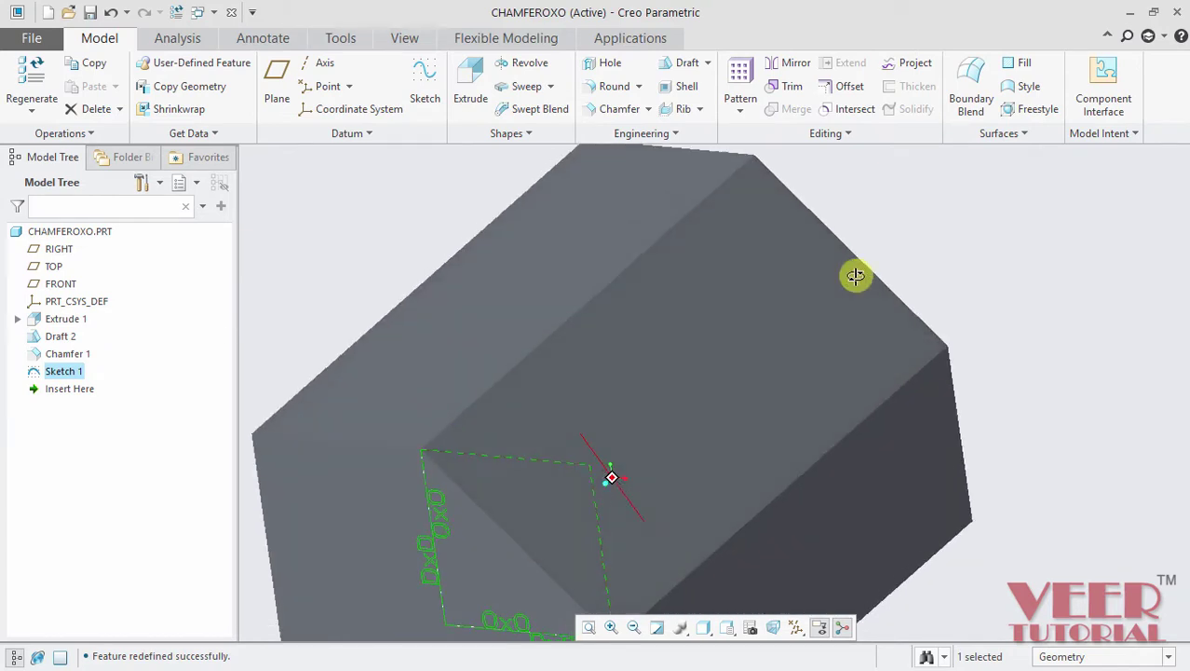
- Redefine Draft 2 with an angle of 10, flip the angle direction so the face slopes outward, and accept the feature
left_click(56, 336)
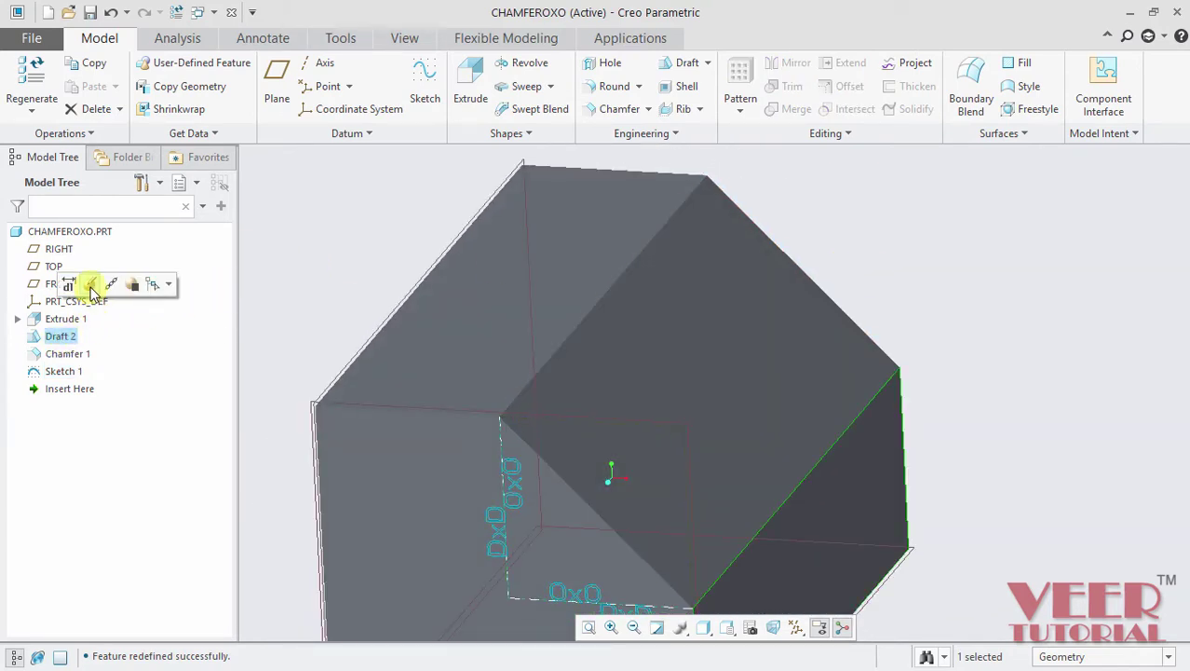
left_click(91, 286)
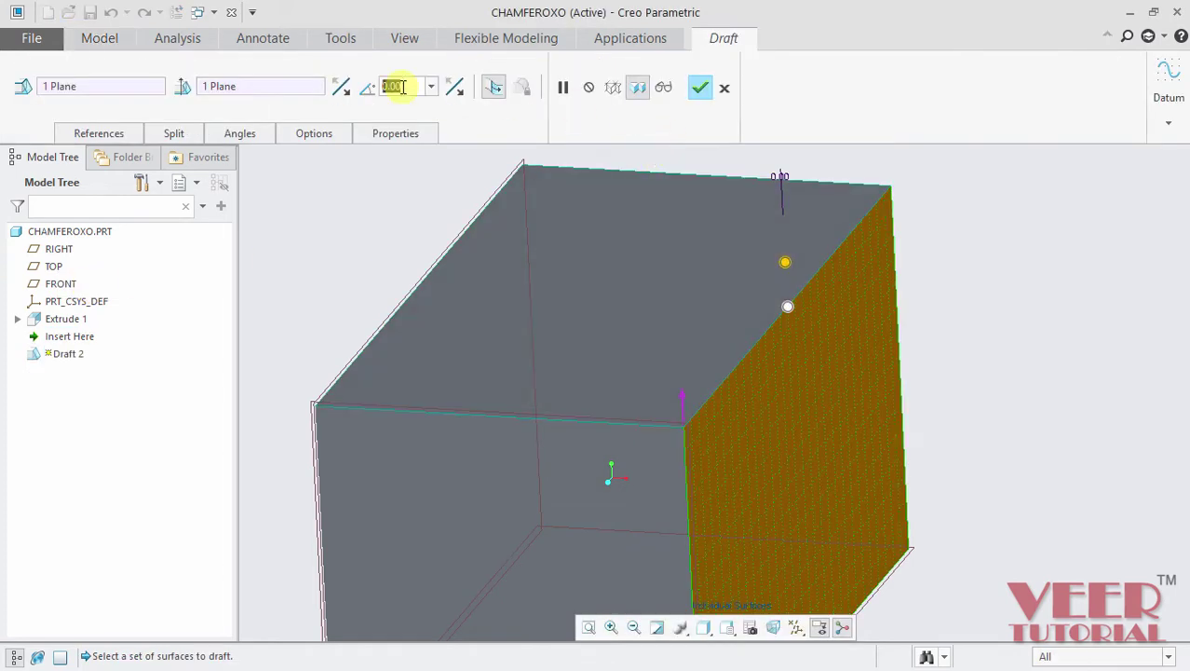
type("10")
key("Return")
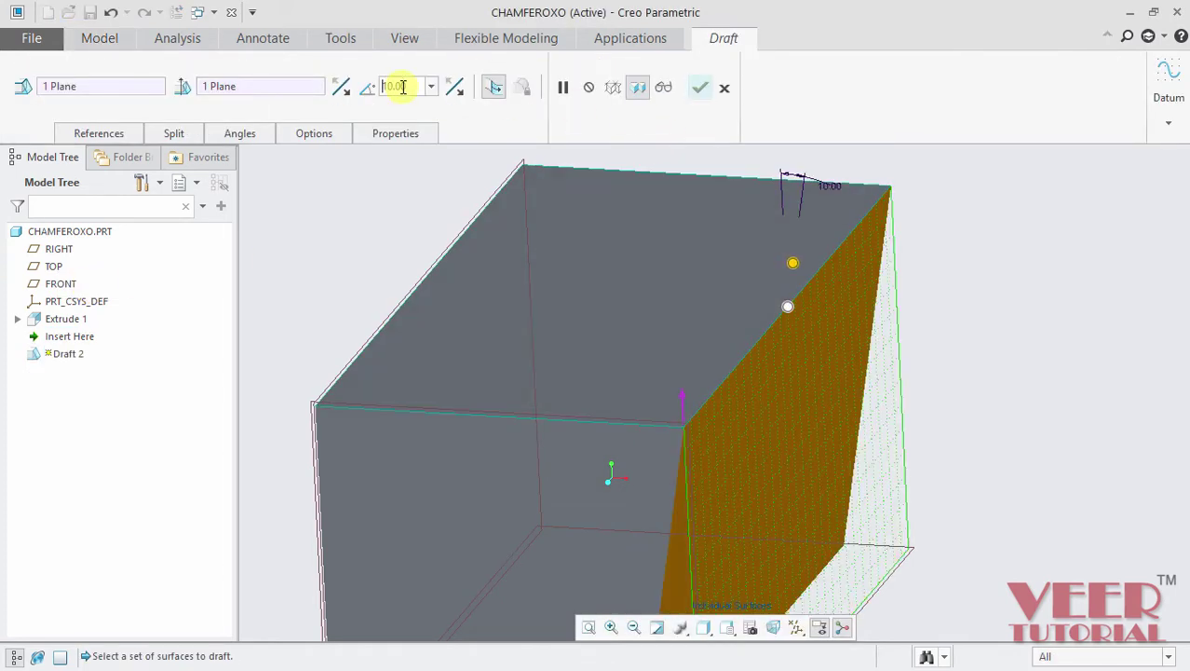
left_click(453, 90)
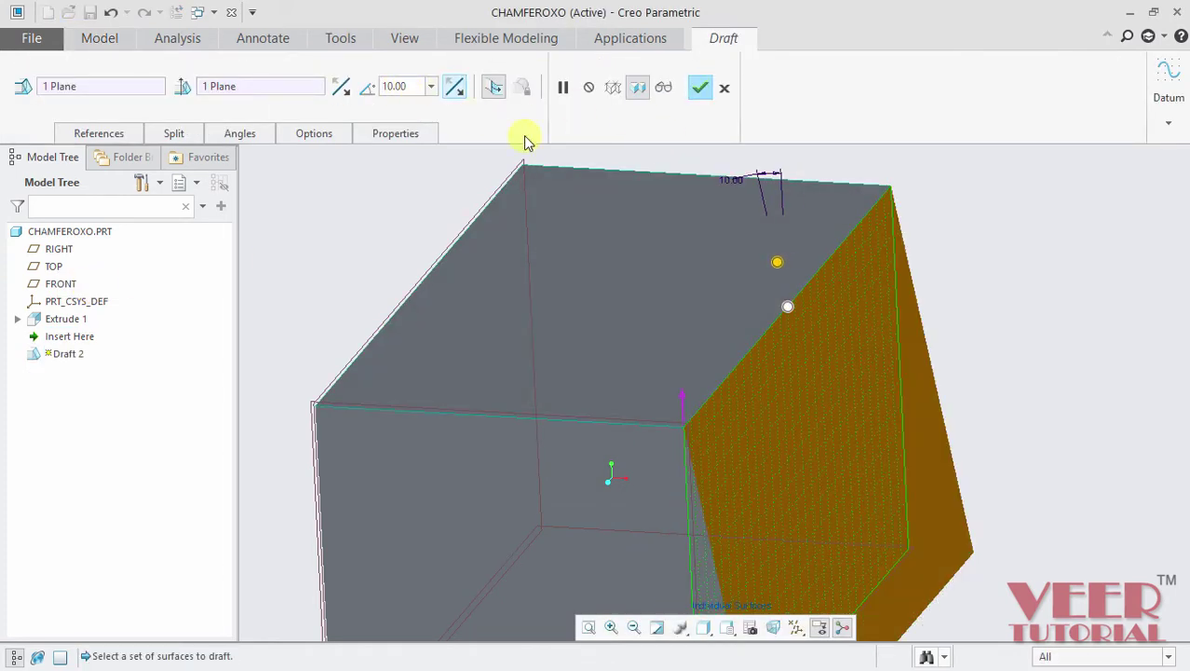
left_click(700, 88)
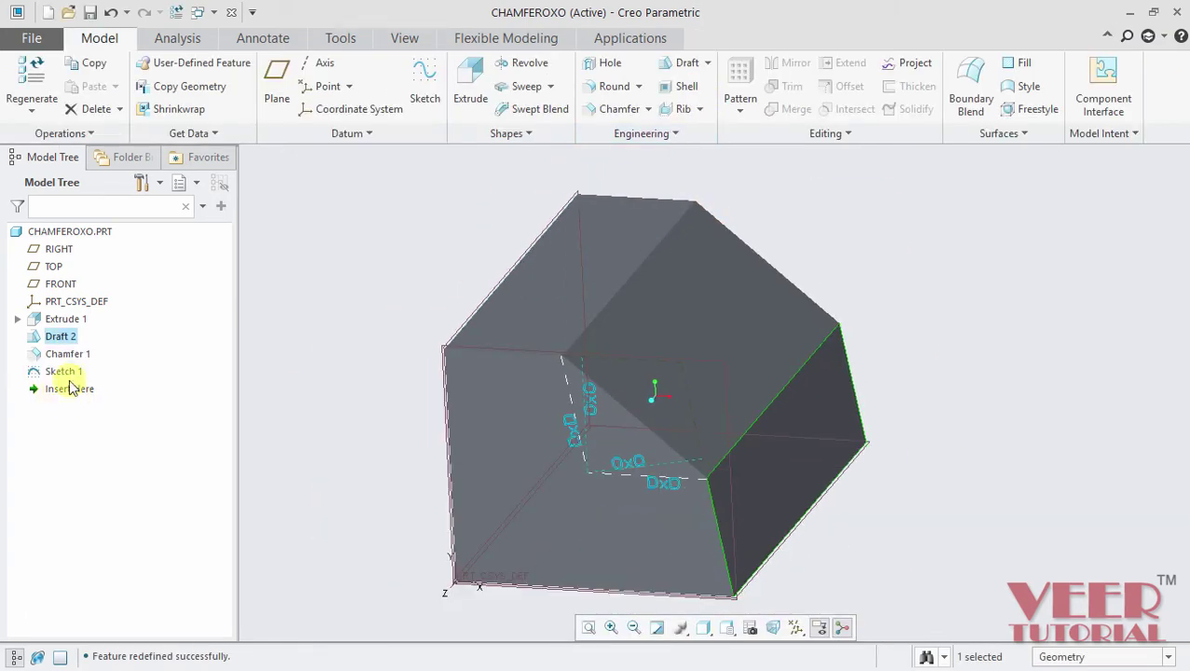
- Open Sketch 1 in 2D orientation and examine how the O x O offsets differ from the D x D distances on the drafted face
left_click(64, 371)
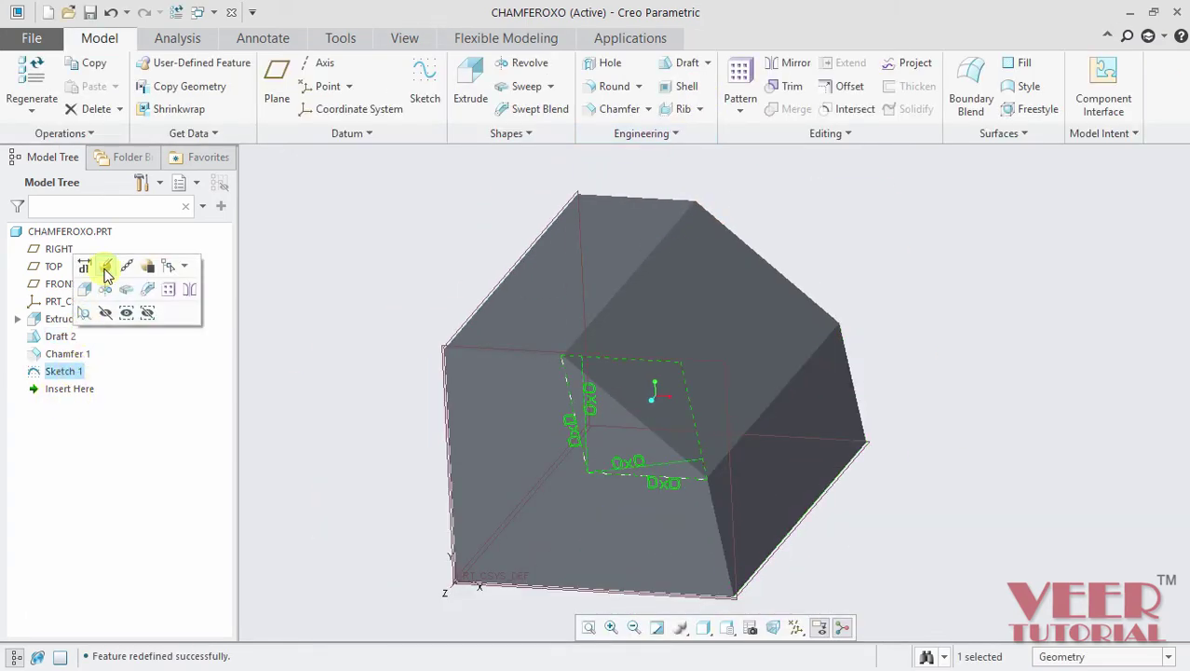
left_click(104, 271)
left_click(22, 109)
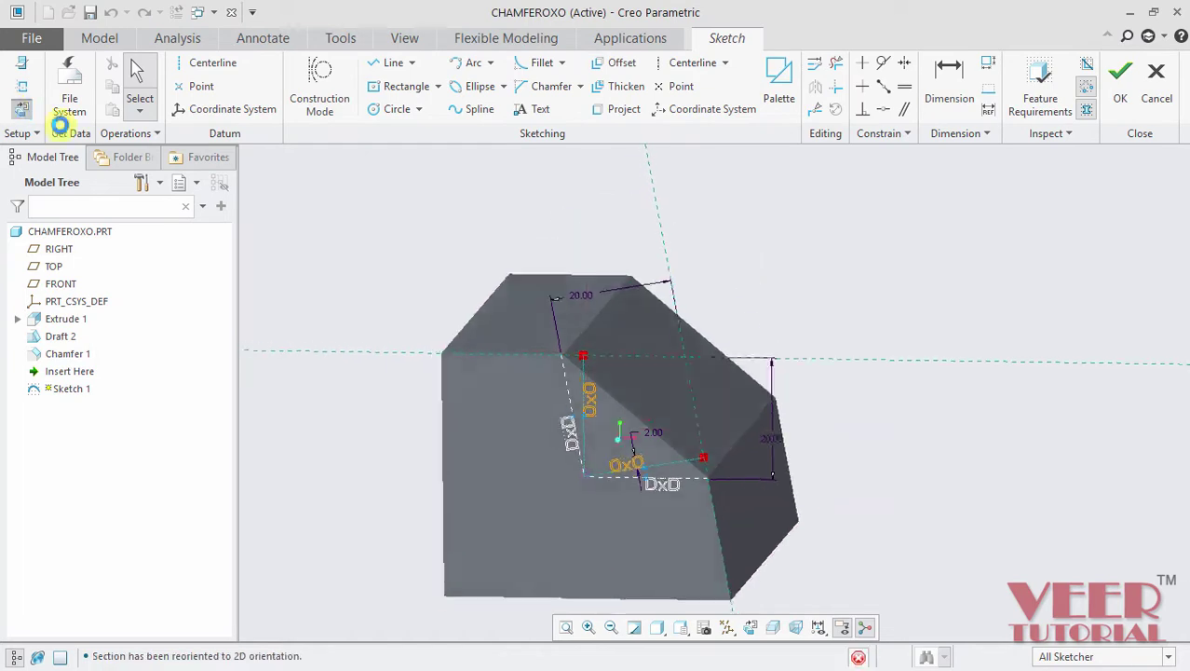
scroll(622, 479, "up", 3)
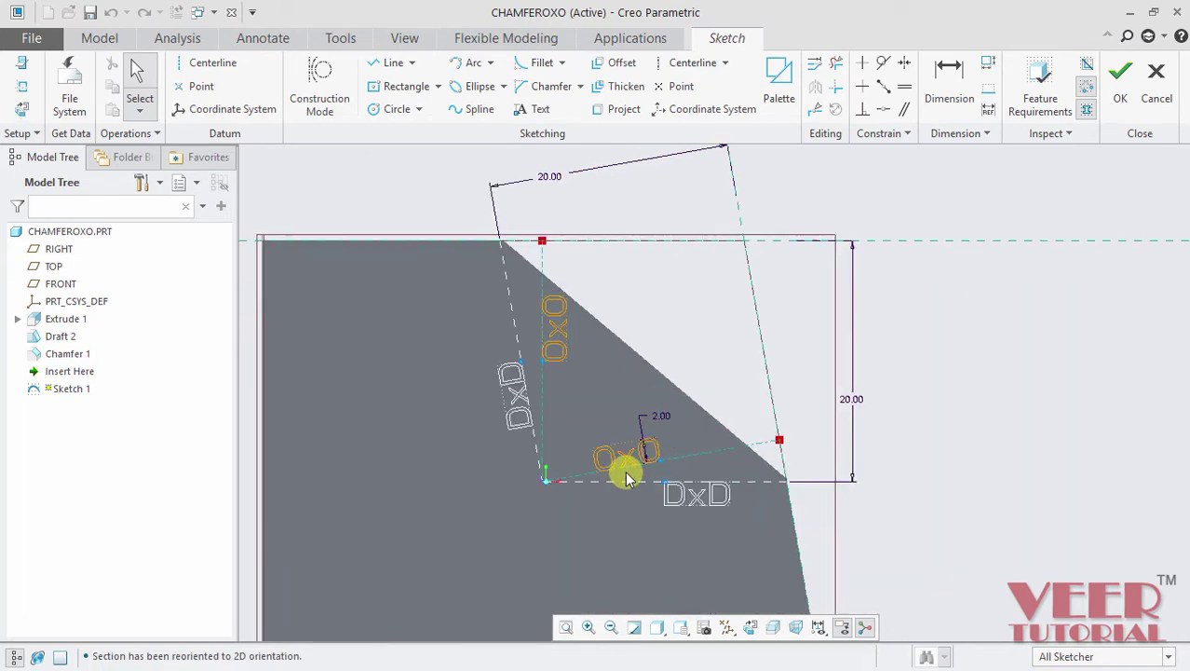
scroll(647, 498, "down", 1)
scroll(645, 498, "up", 1)
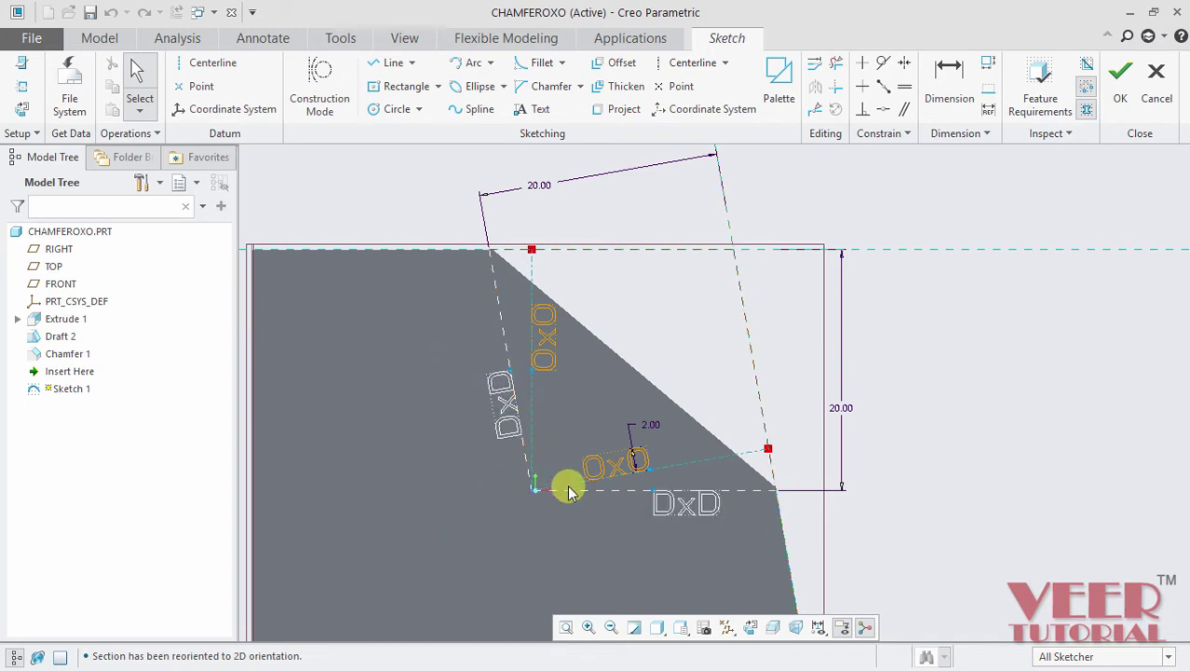
scroll(716, 329, "down", 1)
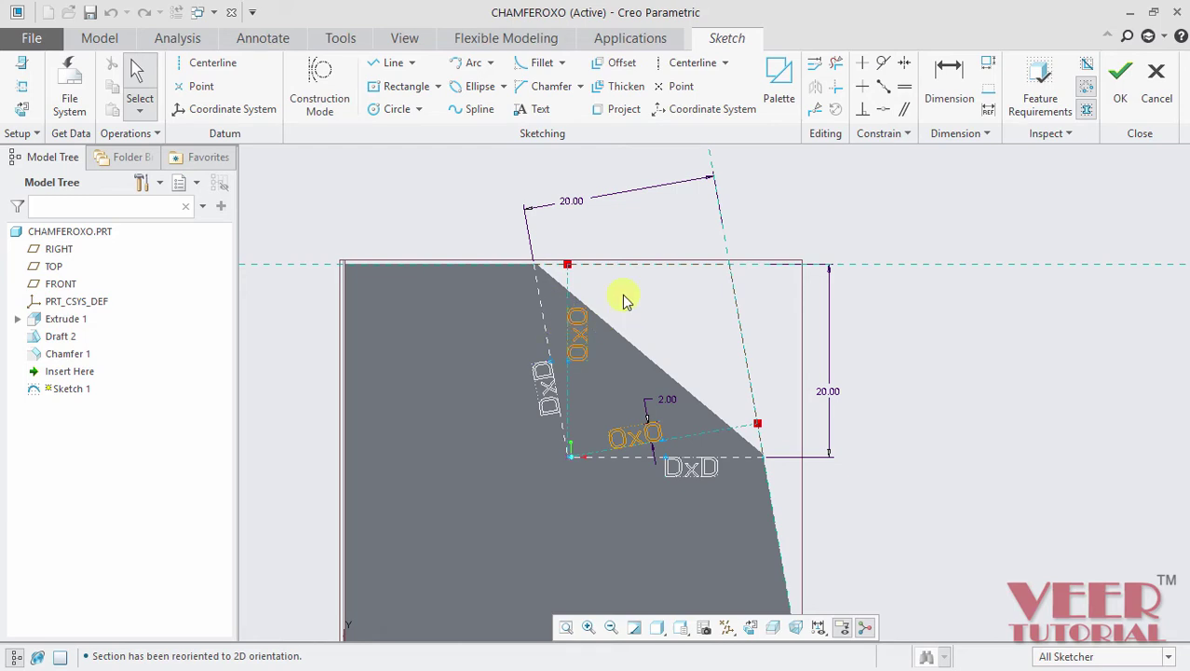
- Close Sketch 1 and redefine Chamfer 1 with the O X O scheme and an offset value of 20
scroll(626, 300, "down", 2)
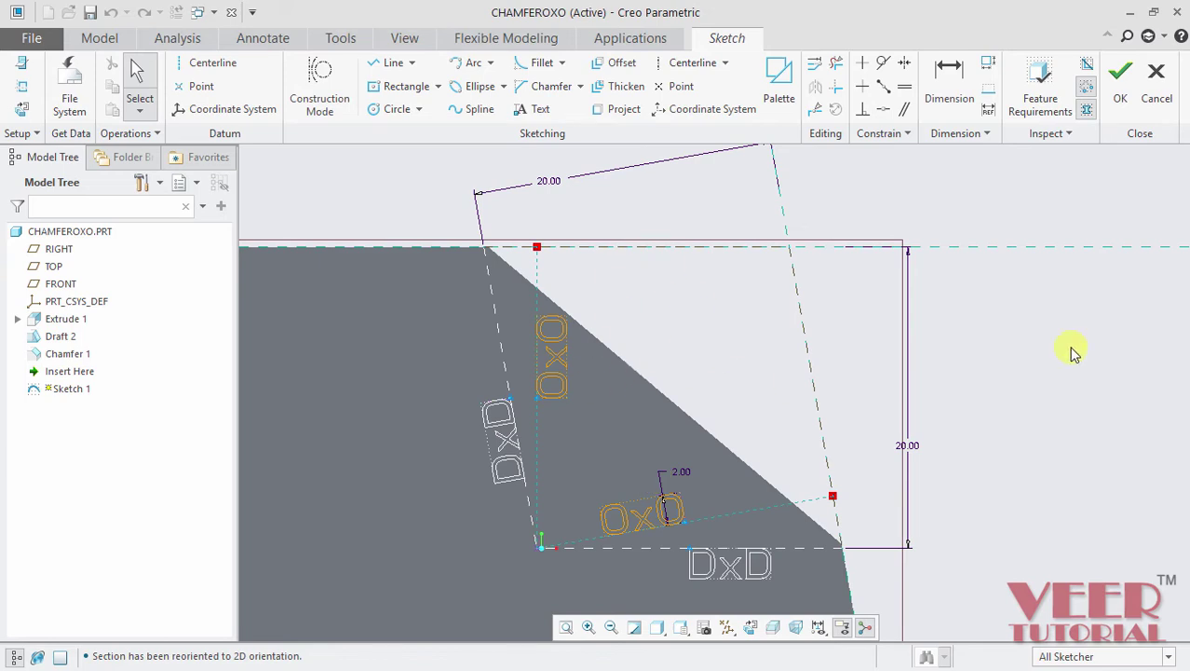
left_click(1120, 82)
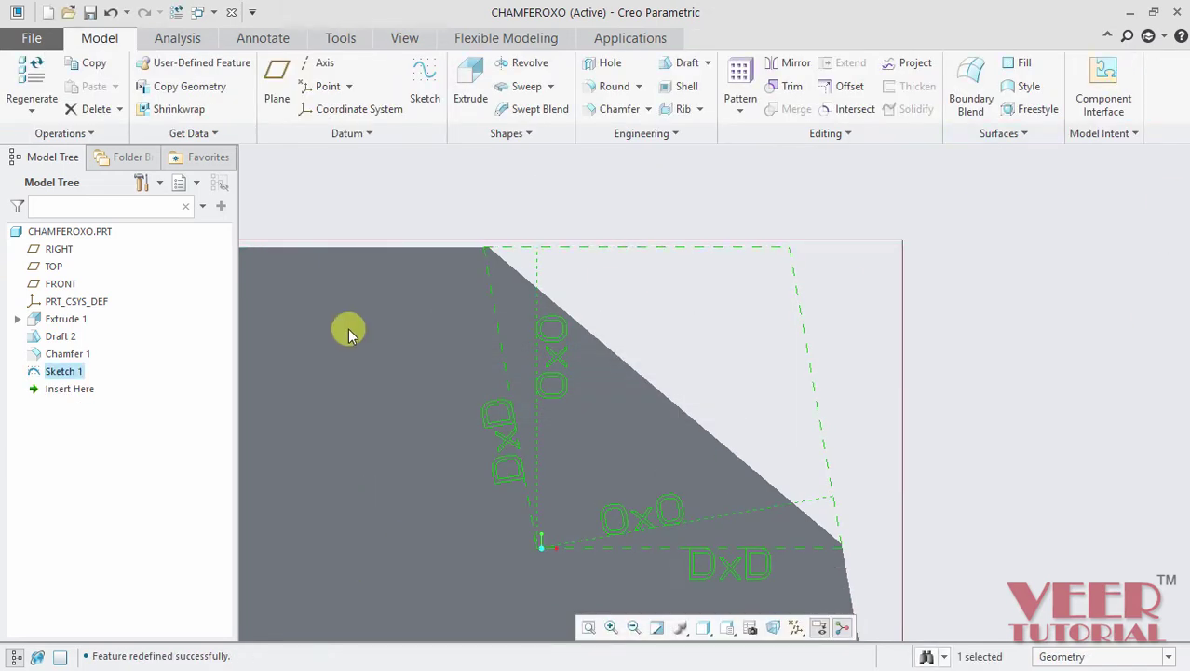
left_click(84, 355)
left_click(114, 272)
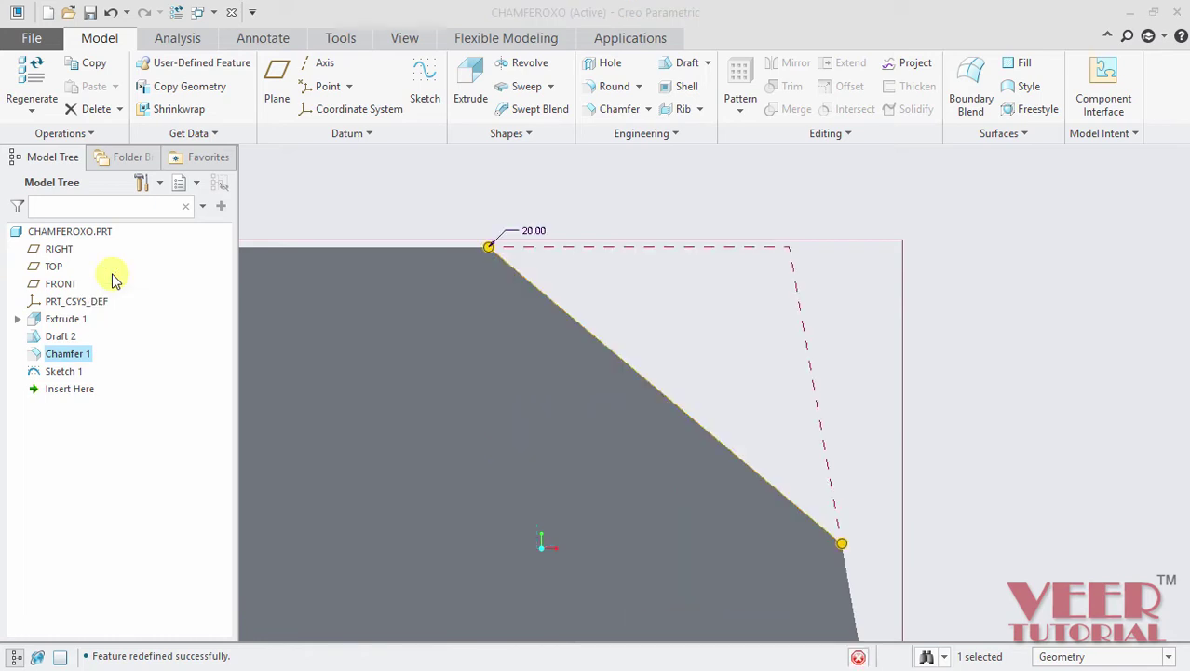
left_click(117, 86)
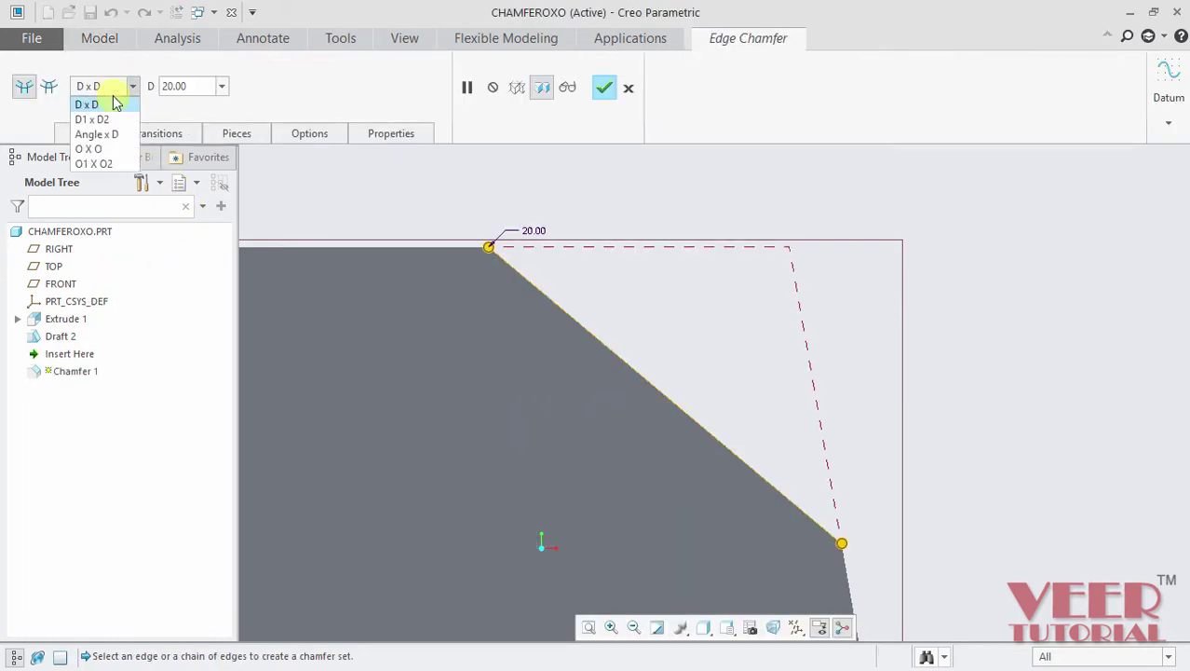
left_click(93, 149)
double_click(179, 88)
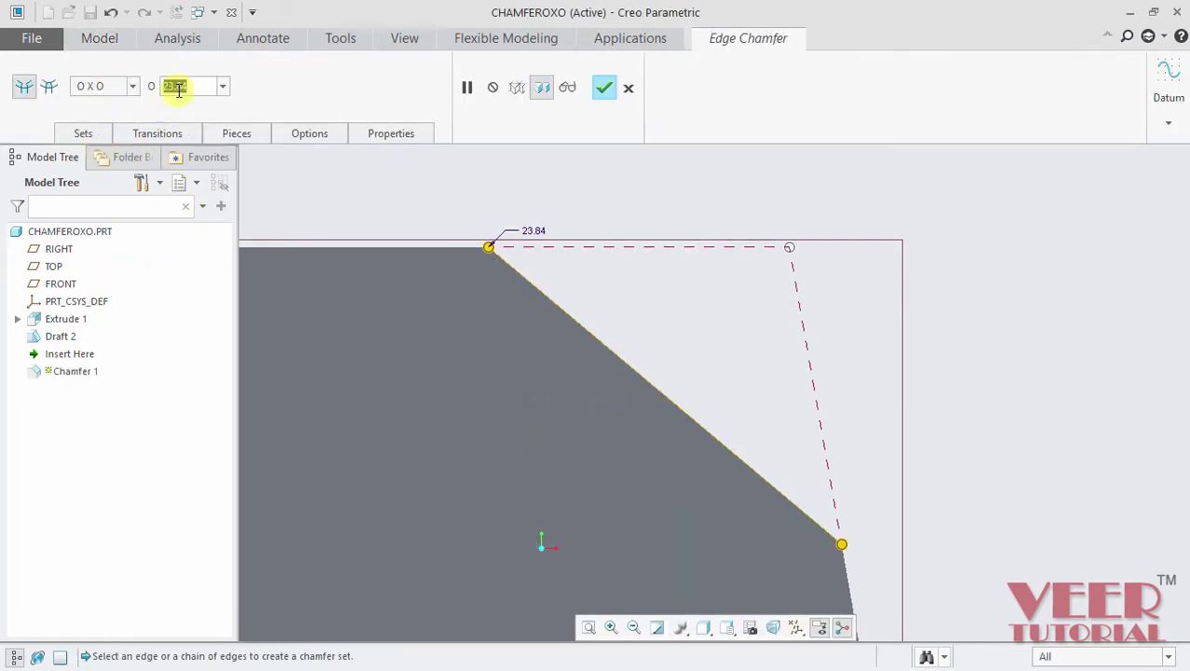
type("20")
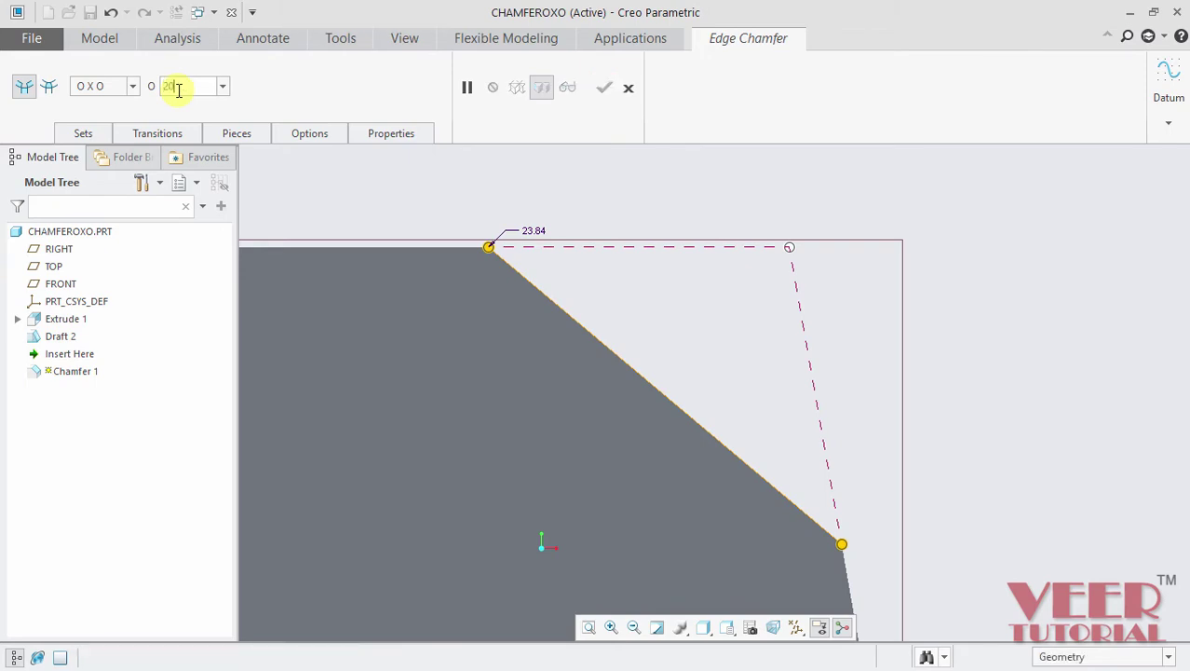
key("Return")
left_click(605, 88)
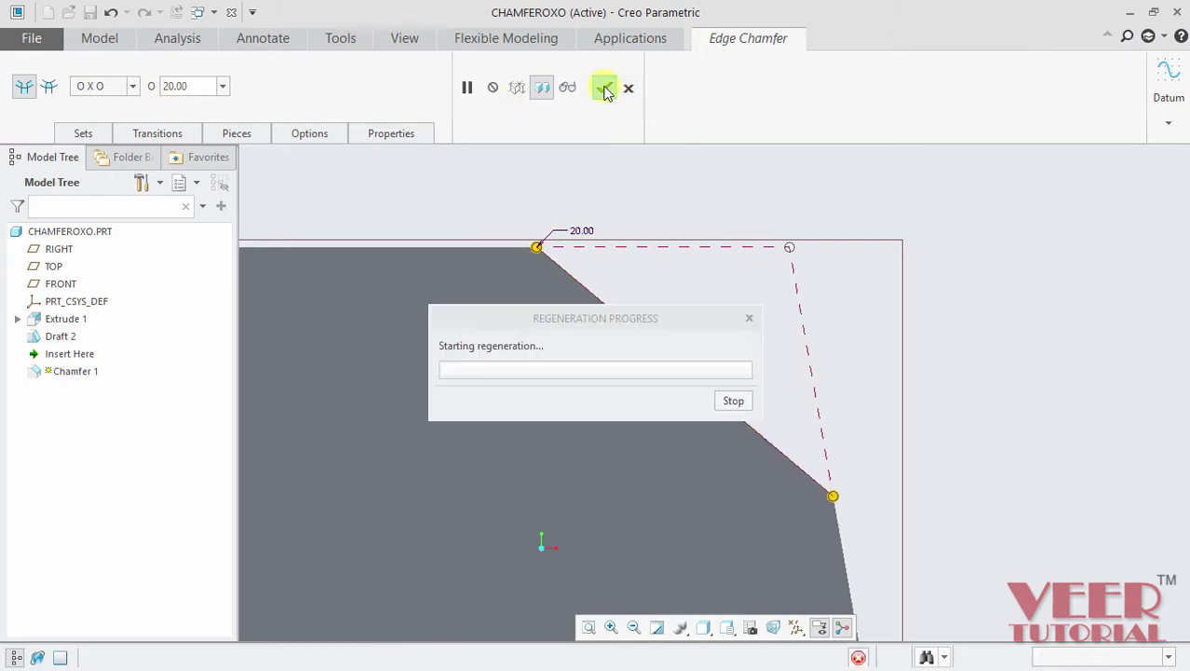
- Open Sketch 1 in 2D orientation, examine where the O x O chamfer's endpoints fall relative to the sketched offset lines, and close the sketch
left_click(78, 373)
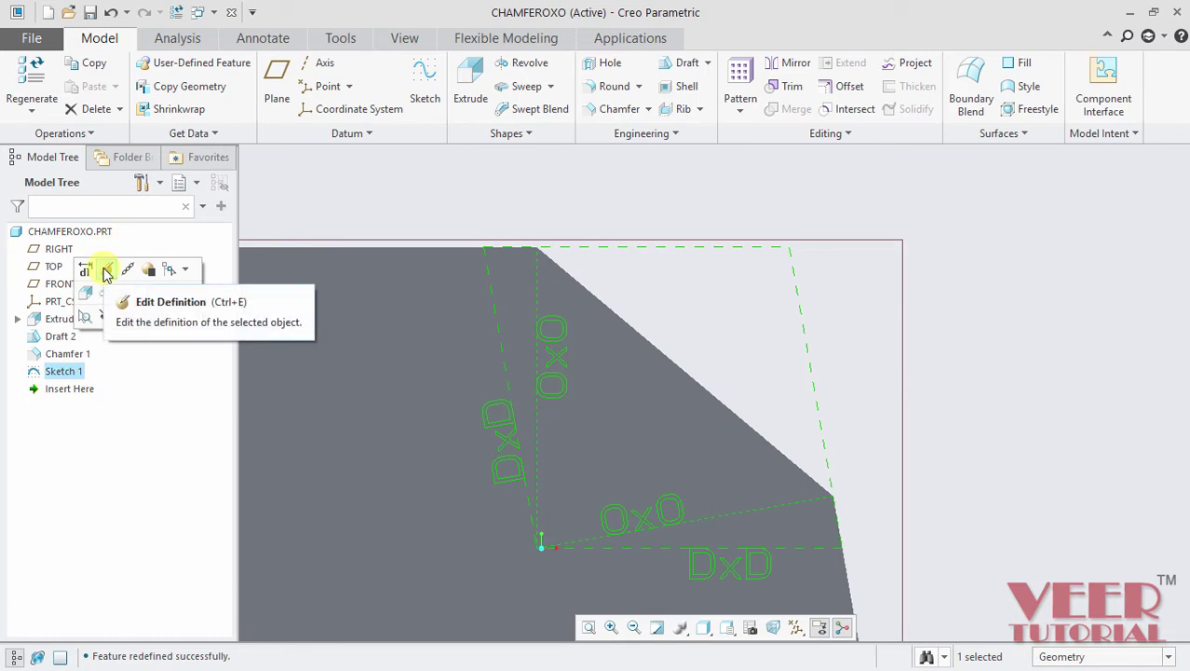
left_click(106, 271)
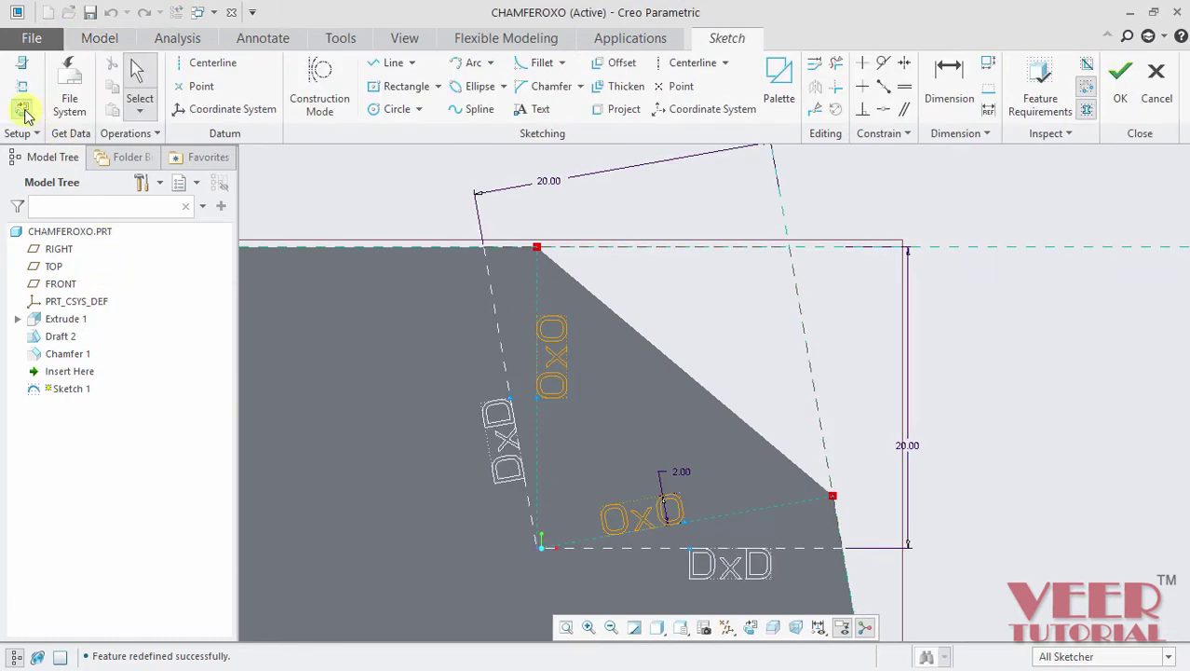
left_click(23, 111)
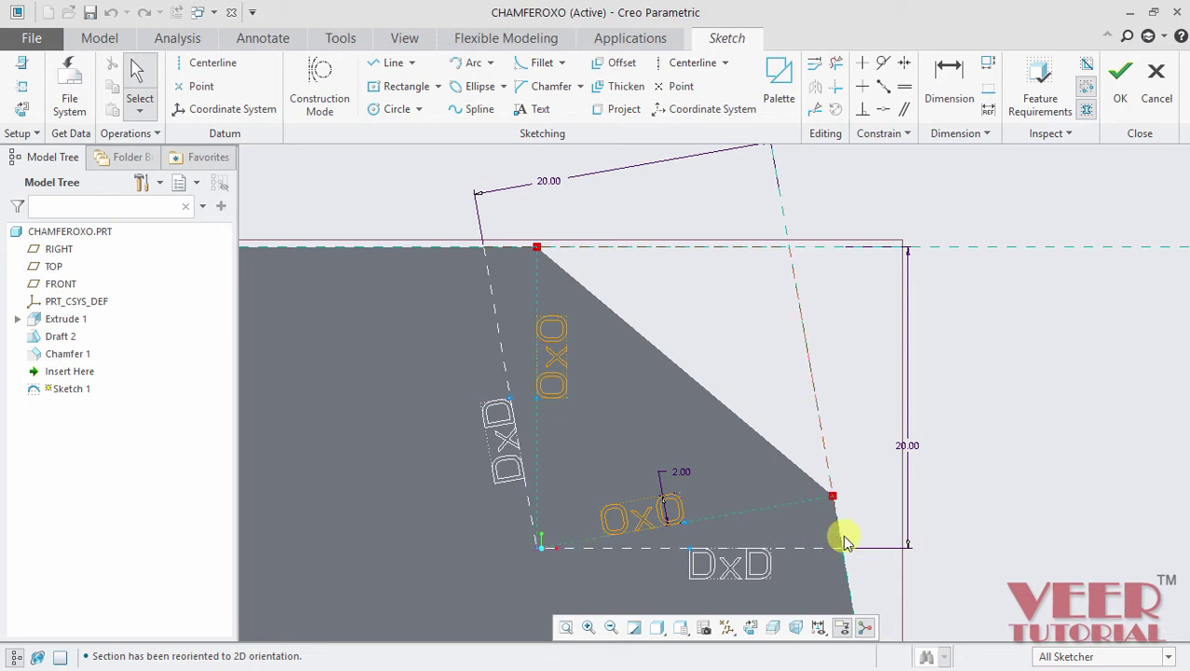
scroll(857, 514, "up", 3)
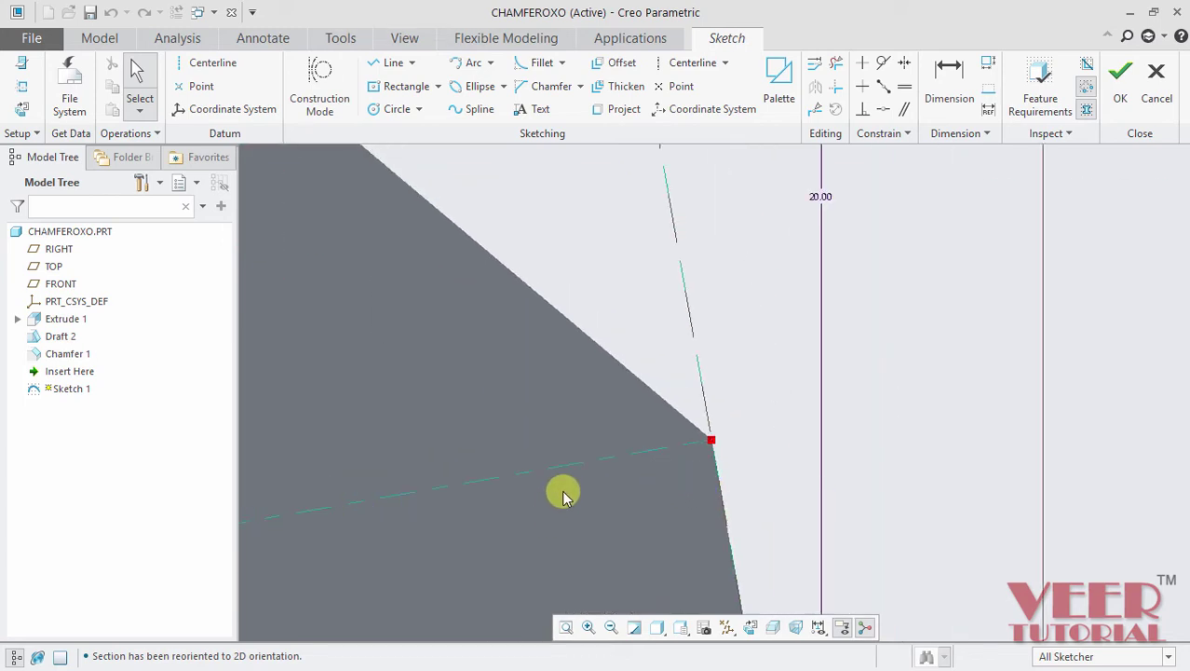
scroll(727, 380, "down", 1)
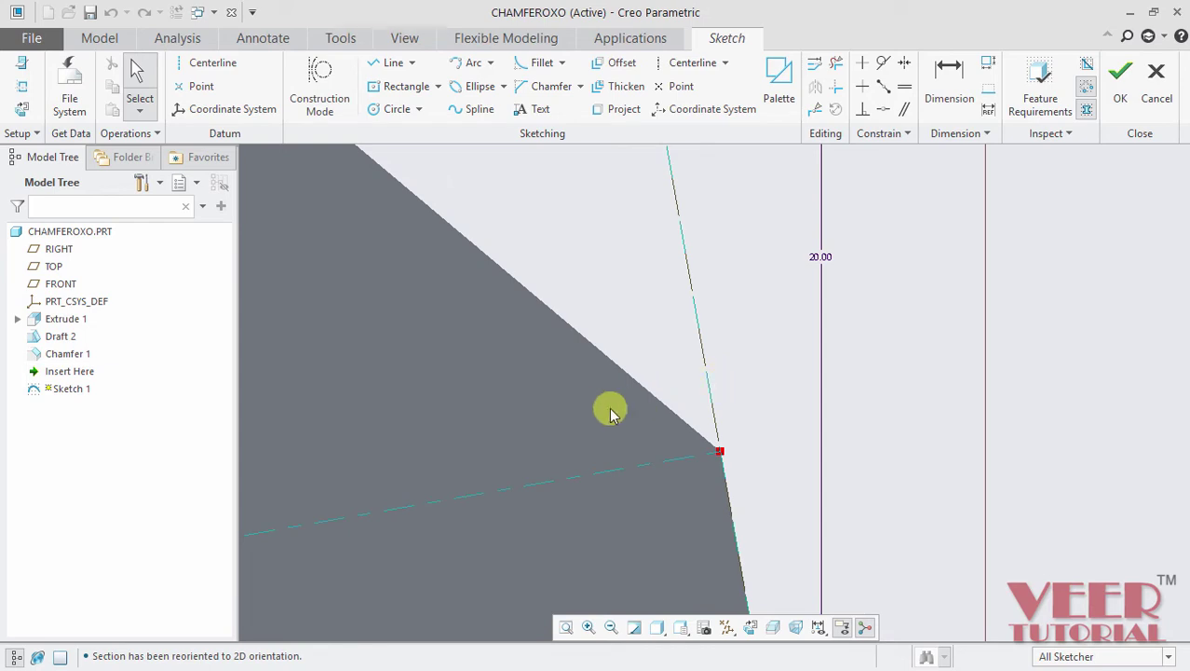
scroll(816, 513, "down", 2)
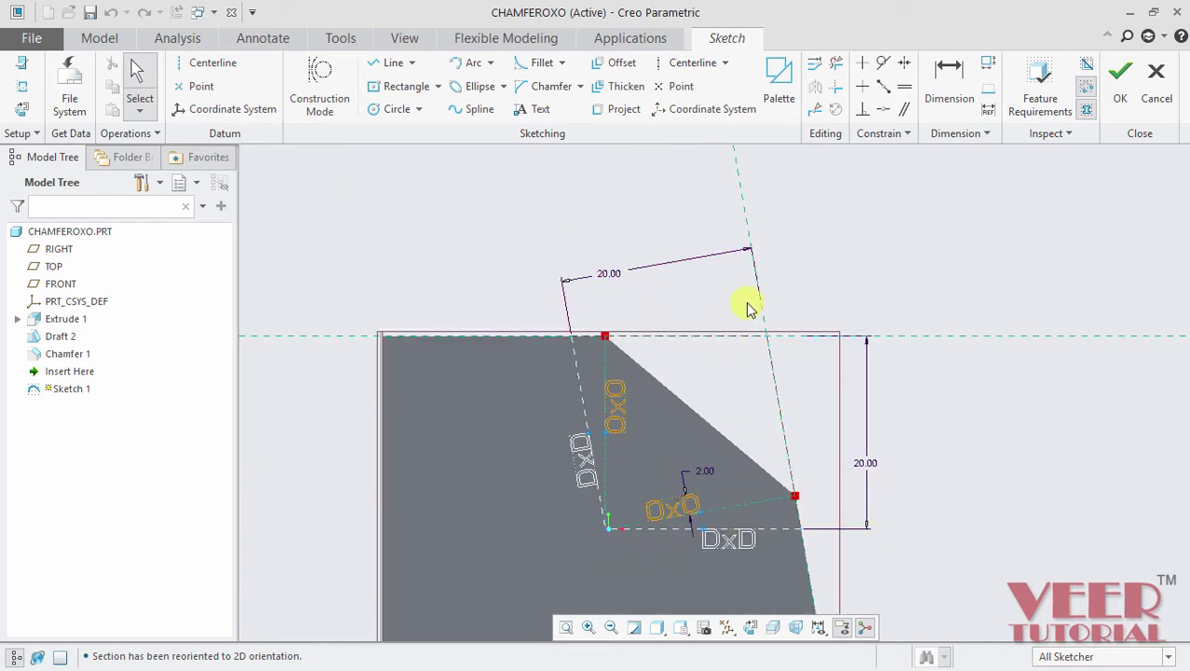
scroll(694, 338, "up", 5)
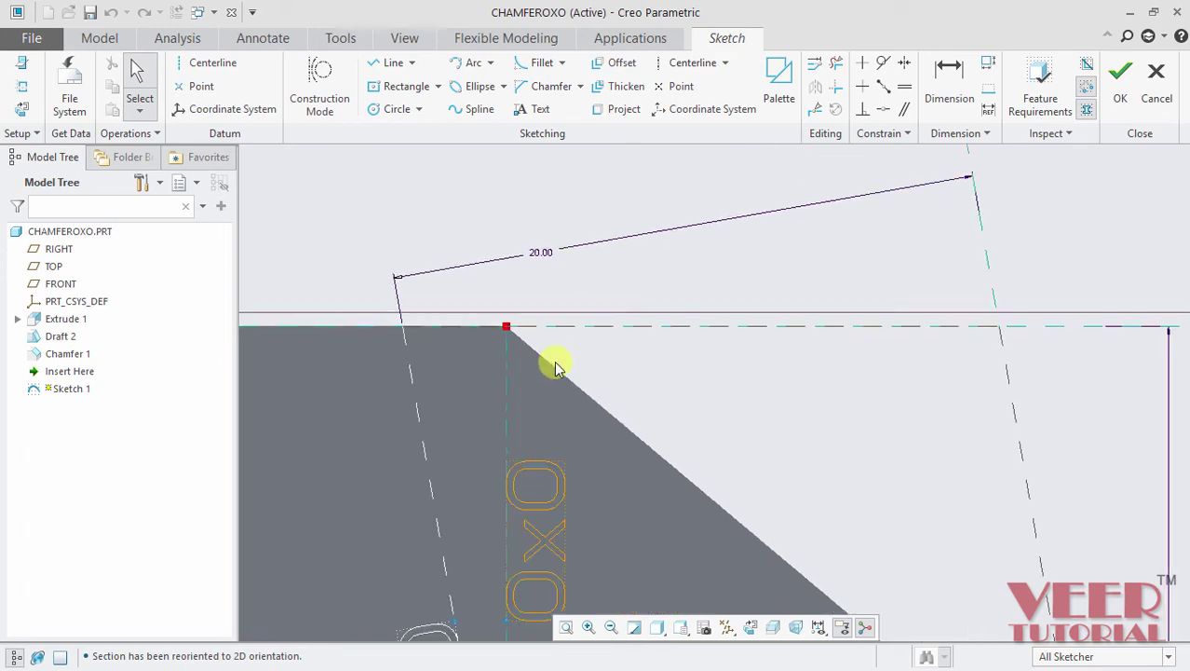
scroll(522, 342, "up", 3)
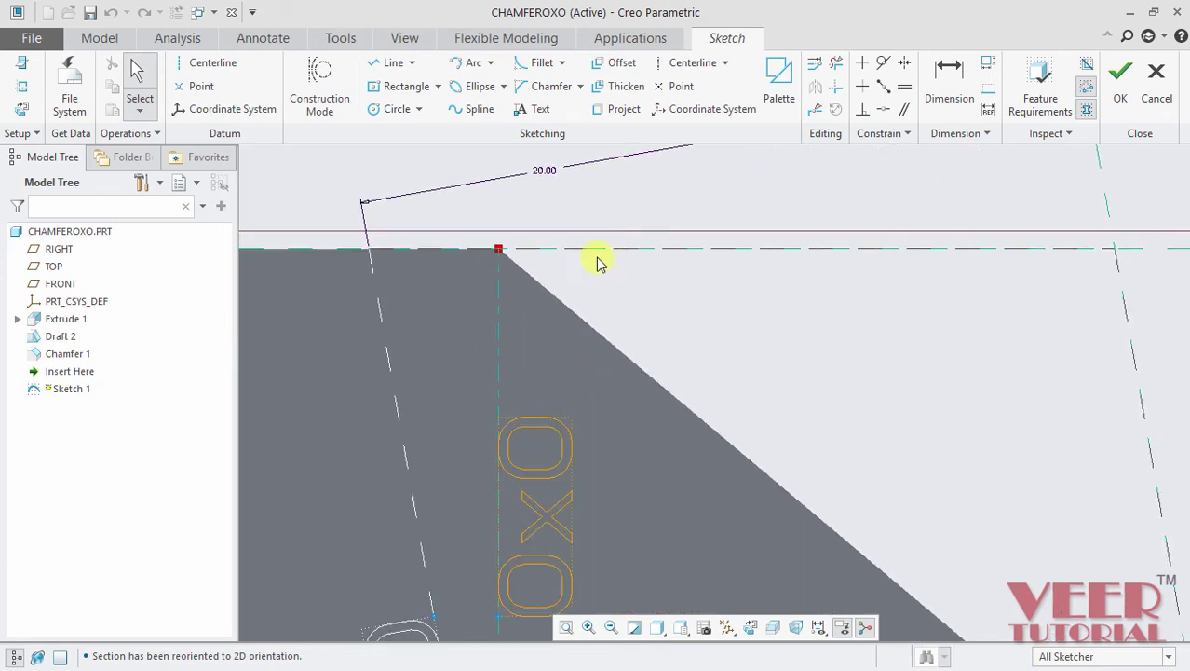
scroll(570, 352, "down", 3)
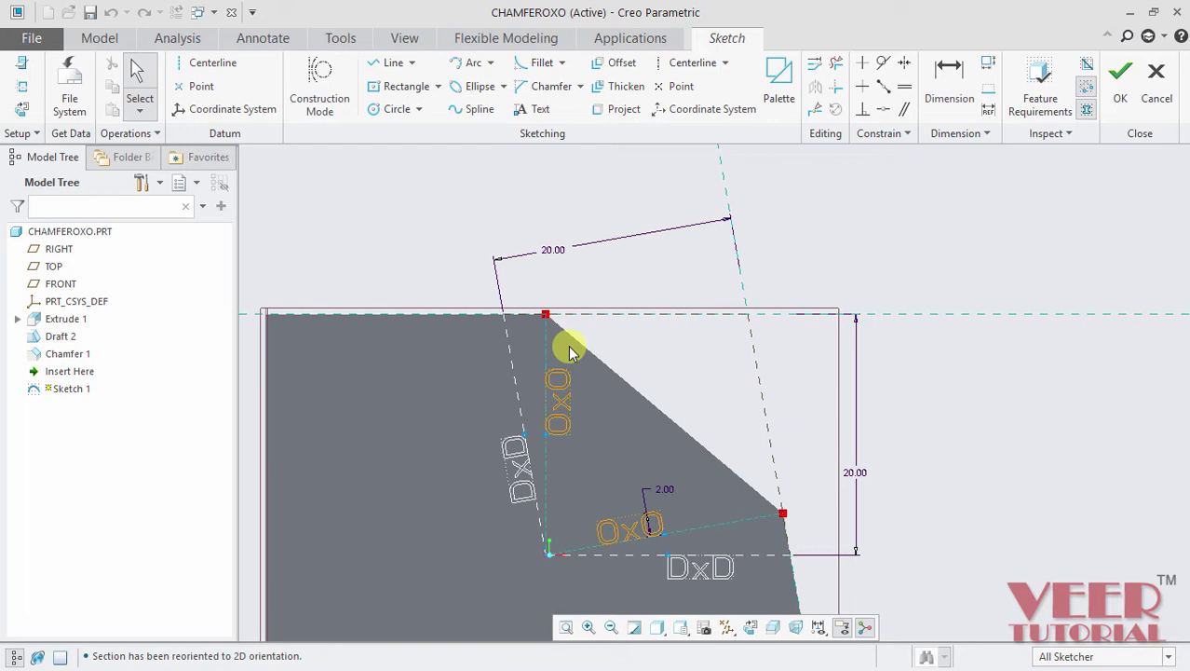
left_click(1117, 96)
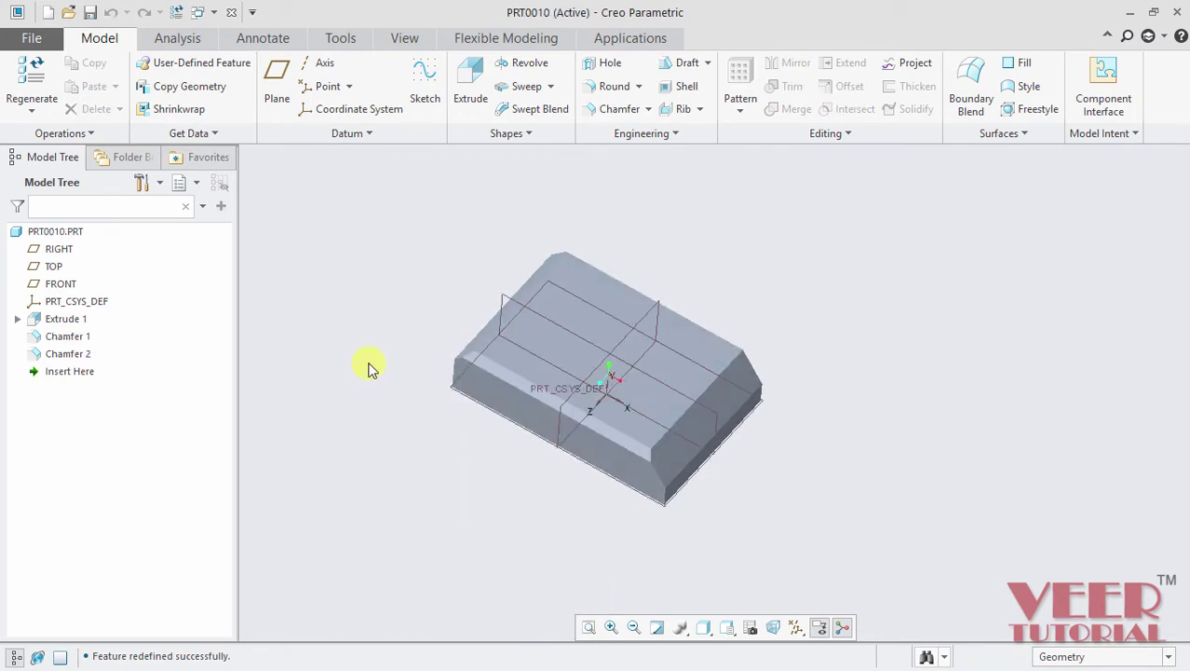
- Open the definition of Chamfer 2 in PRT0010, check the creation methods offered for Set 1, and accept the feature as is
scroll(368, 368, "down", 2)
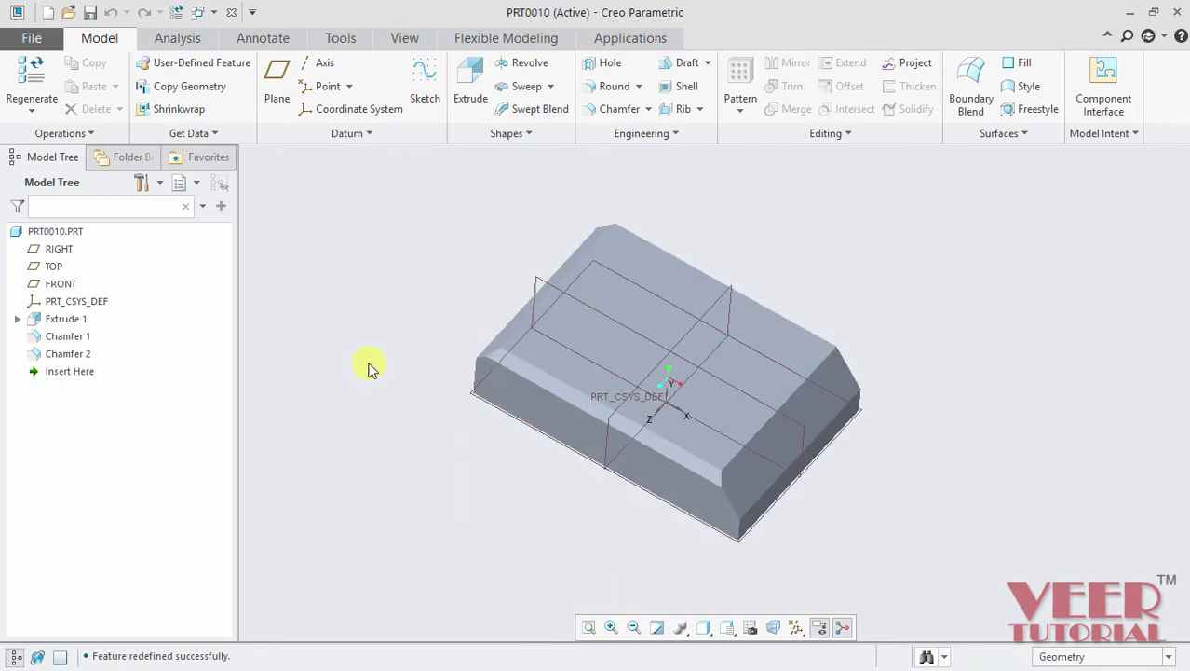
left_click(75, 353)
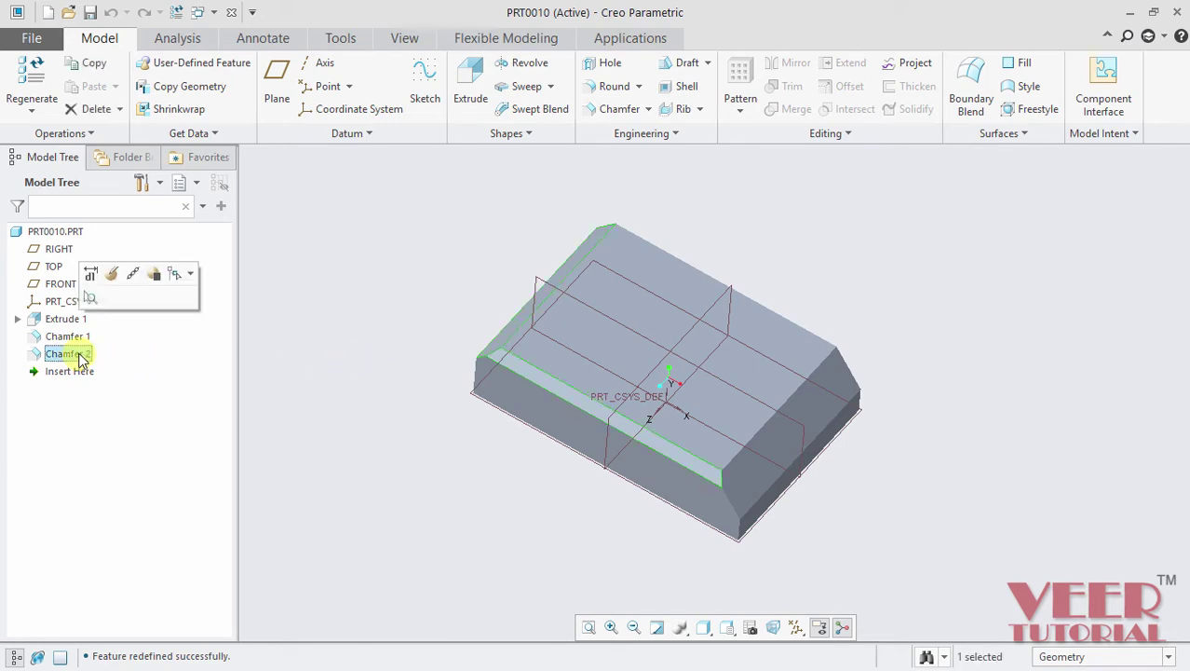
left_click(113, 276)
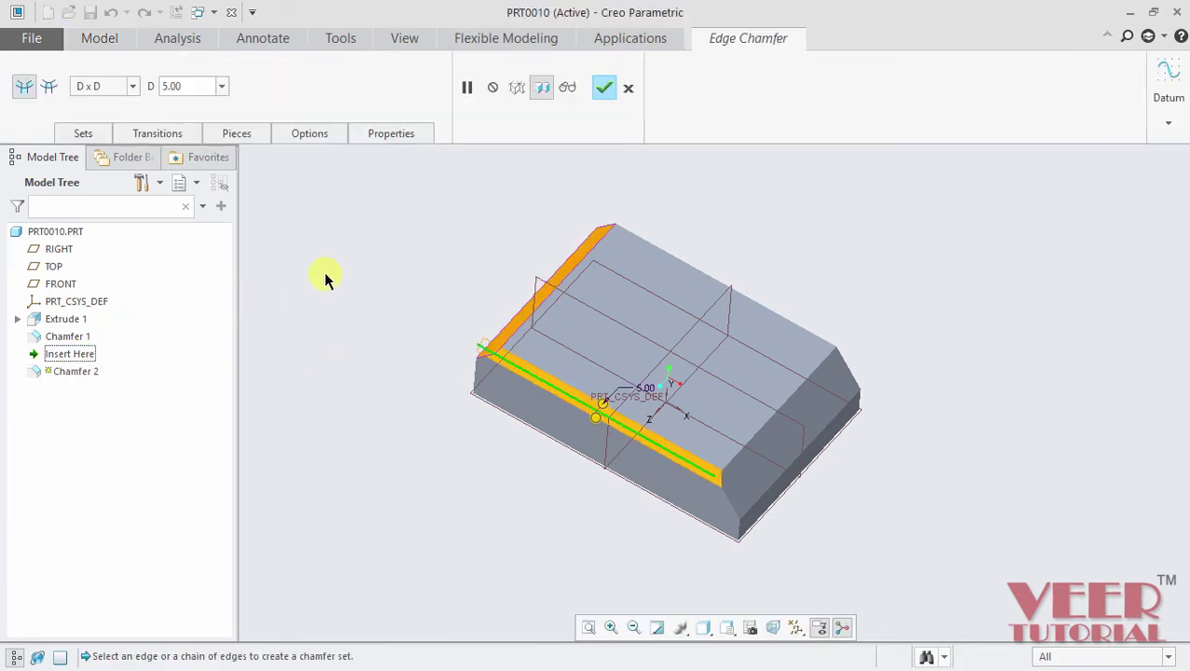
left_click(82, 135)
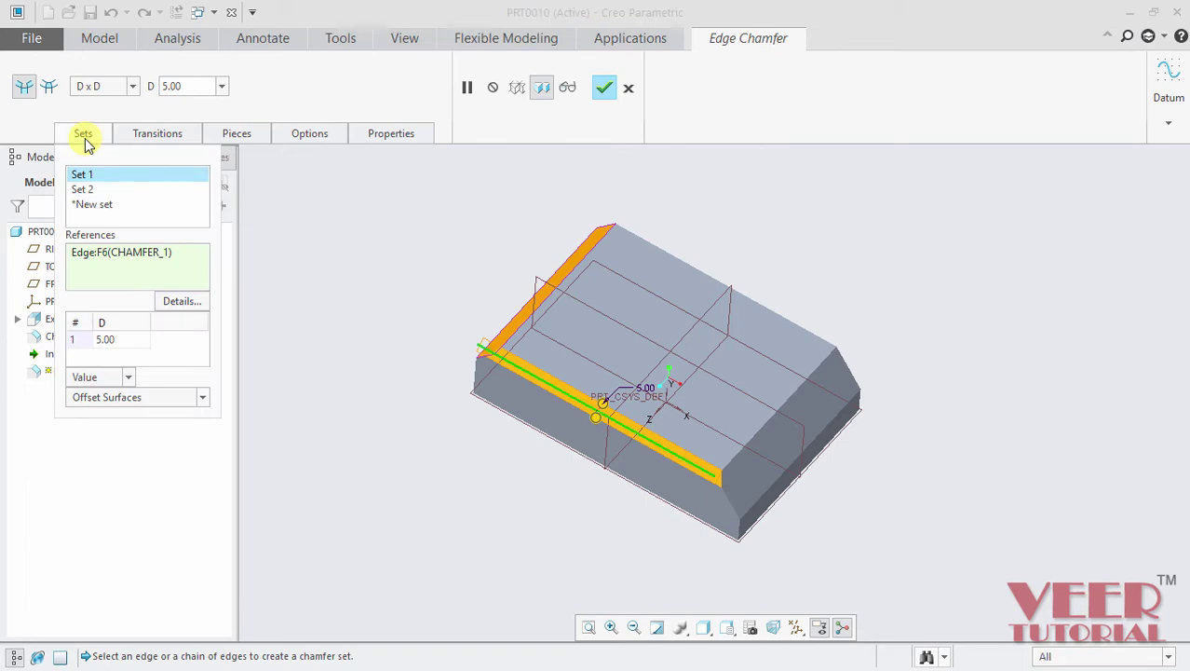
left_click(141, 406)
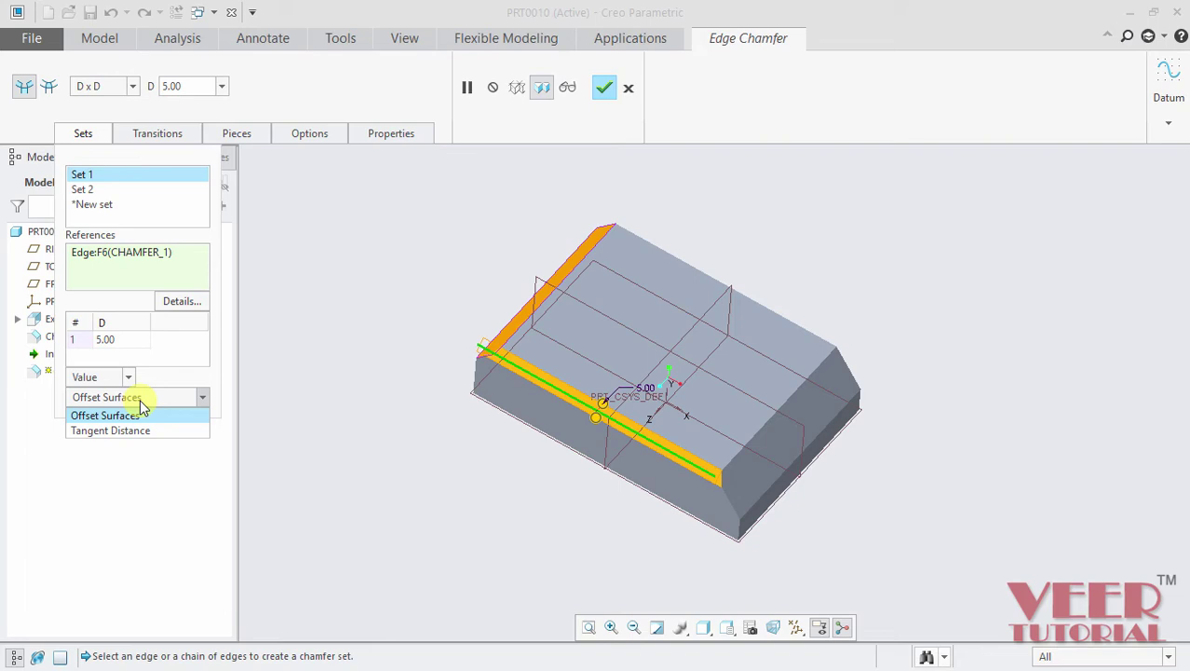
left_click(141, 400)
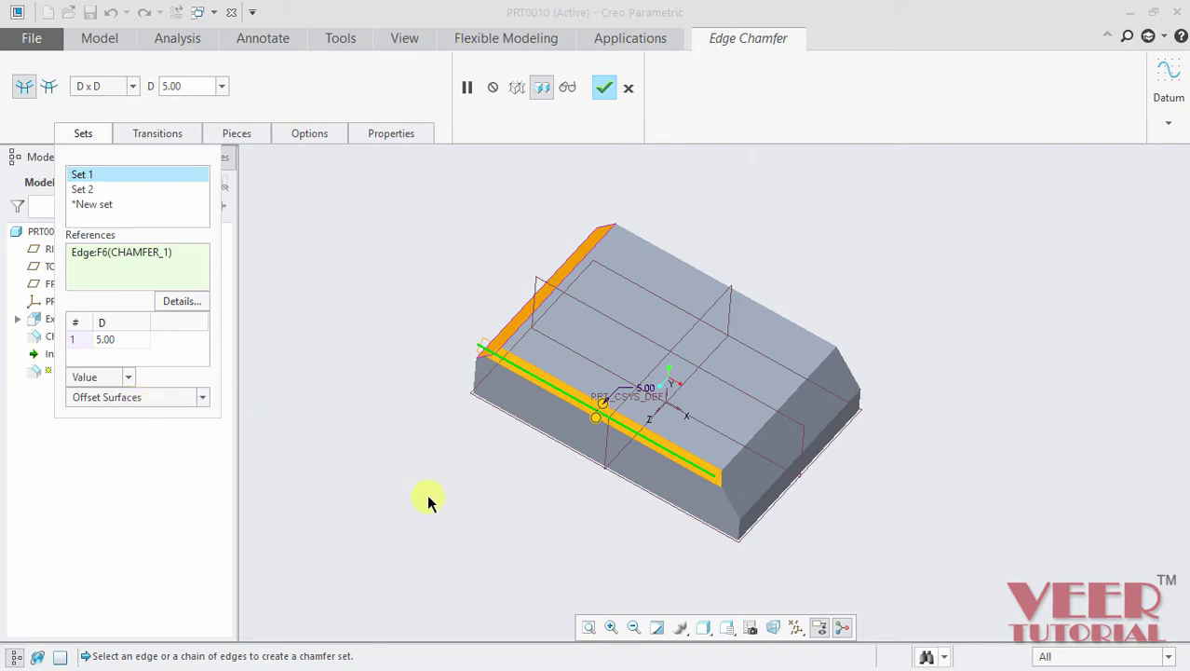
left_click(604, 88)
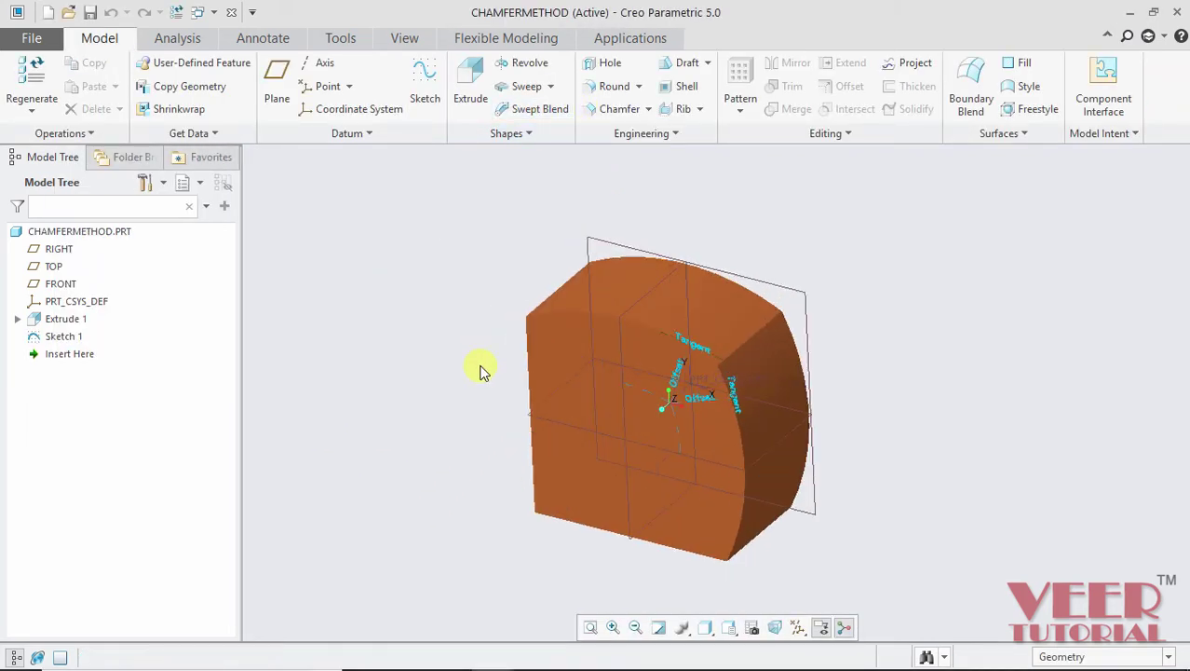
- In CHAMFERMETHOD, apply an edge chamfer to the edge between the two curved faces using O X O with an offset of 30
middle_click_drag(482, 371, 972, 340)
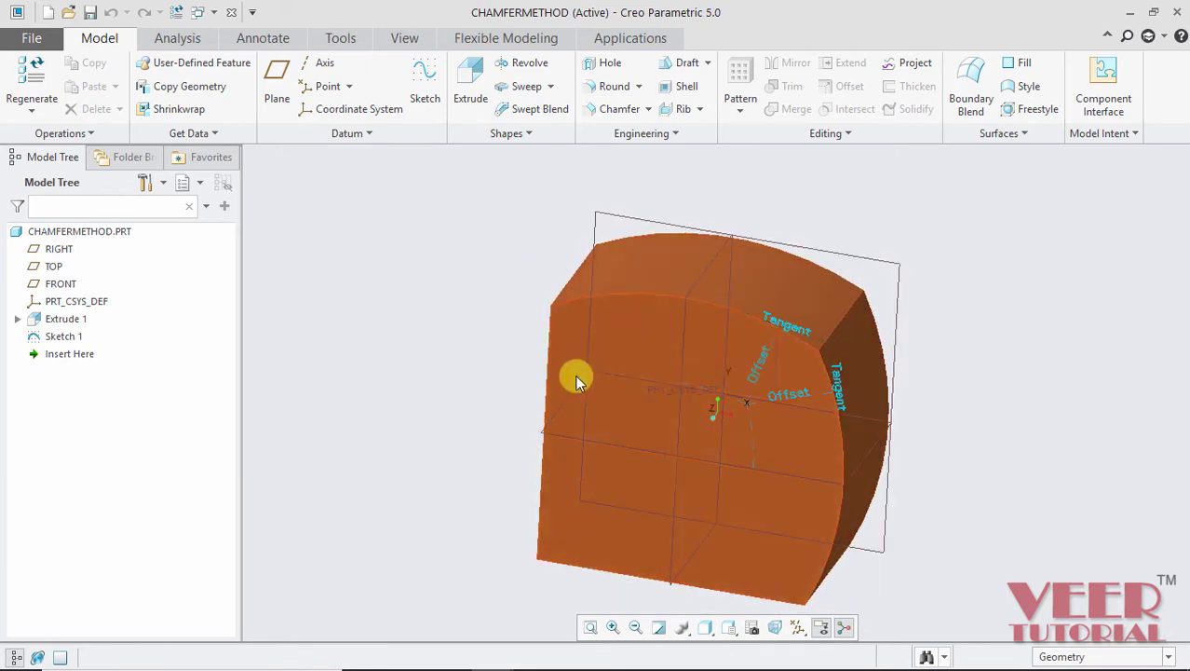
scroll(574, 380, "down", 3)
middle_click_drag(847, 333, 834, 350)
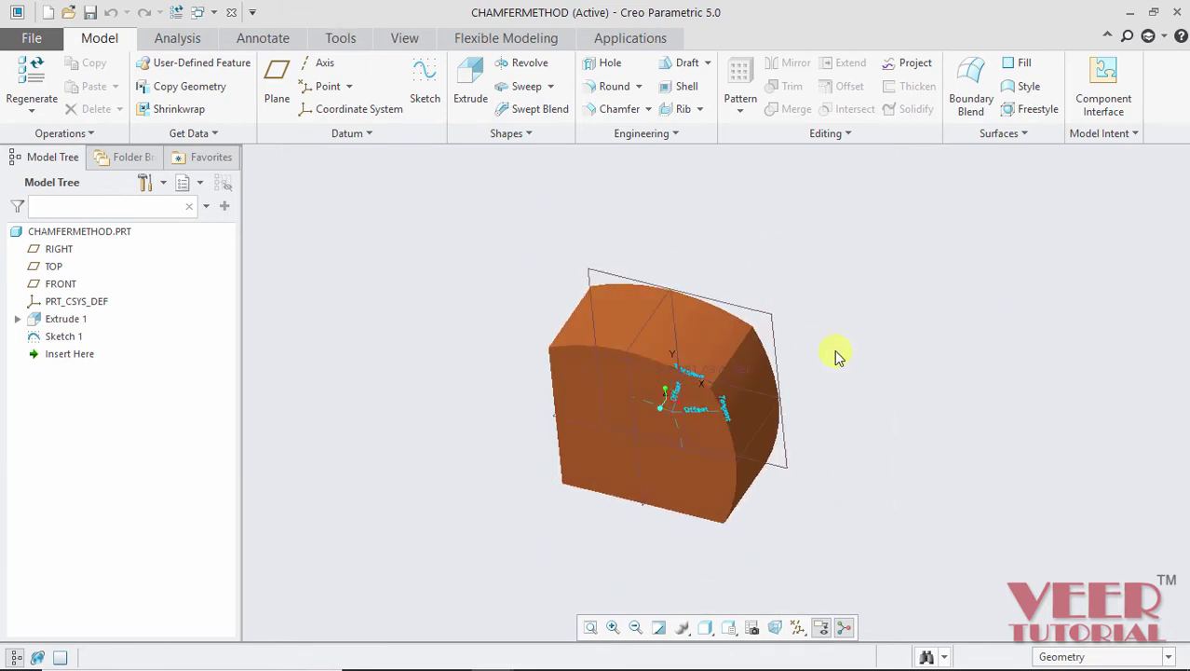
left_click(649, 110)
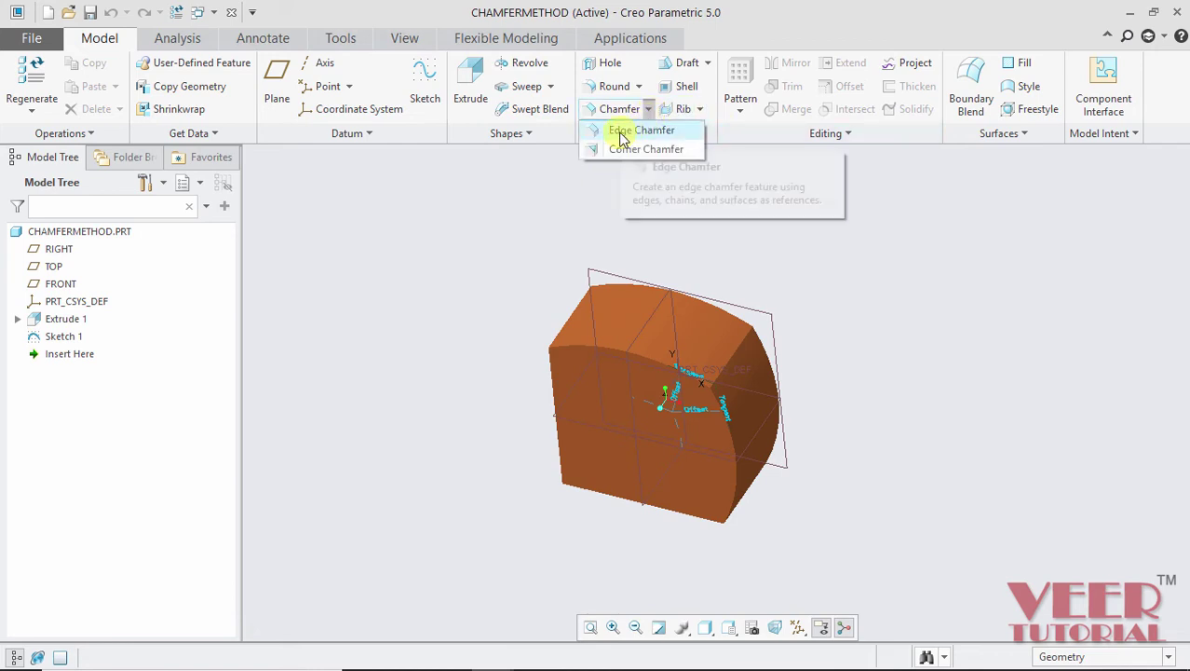
left_click(622, 132)
scroll(735, 382, "up", 3)
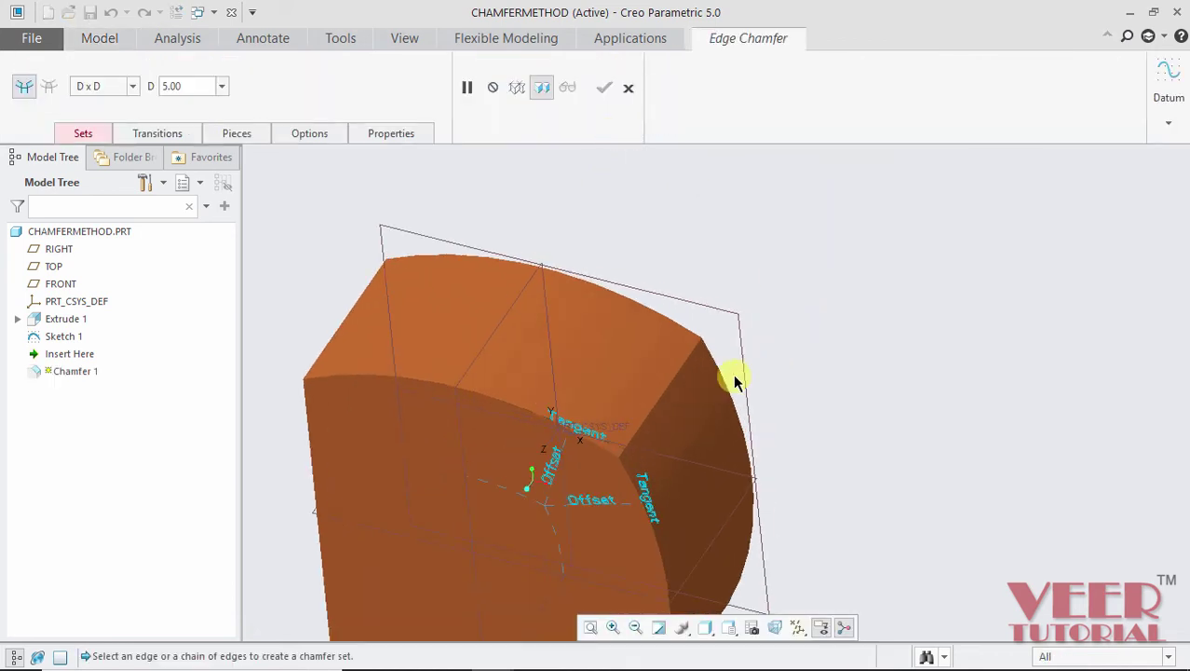
left_click(664, 380)
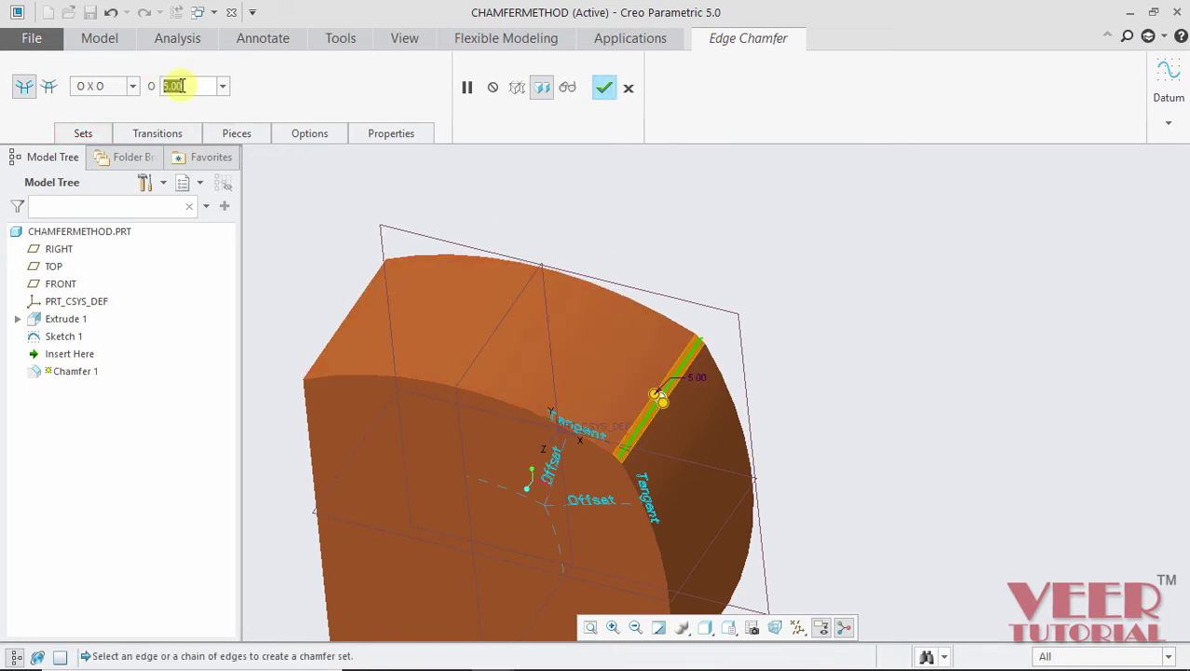
type("3")
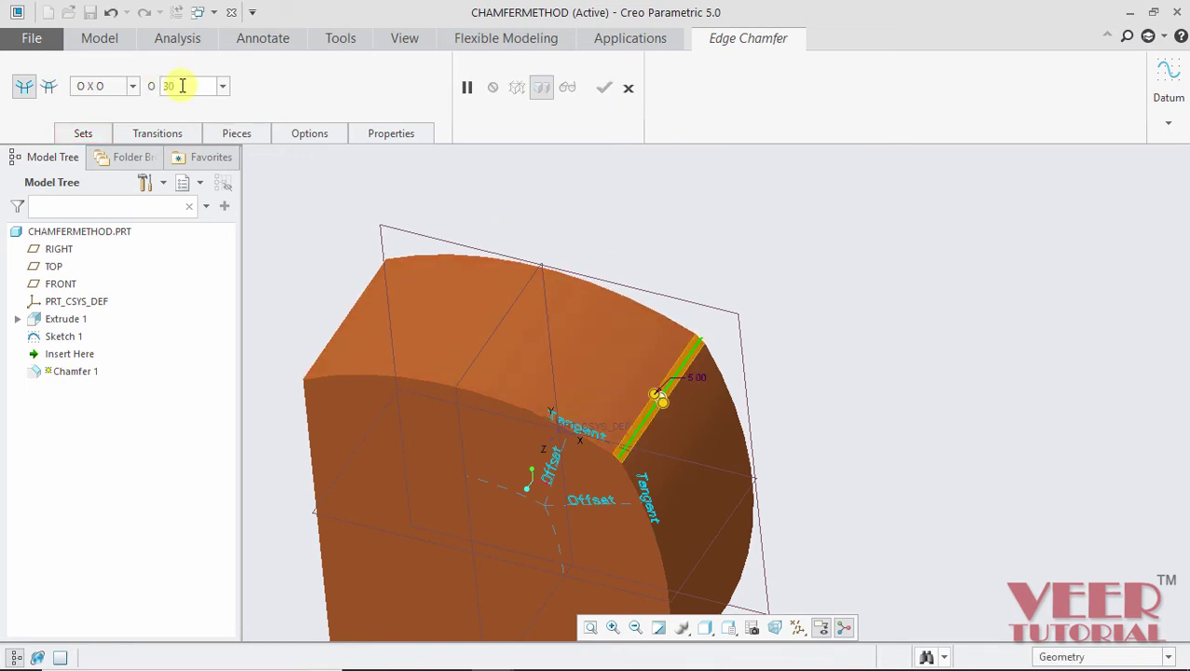
type("0")
key("Return")
- Keep the O X O scheme, check that the chamfer set uses the Offset Surfaces method, and accept the chamfer
left_click(130, 86)
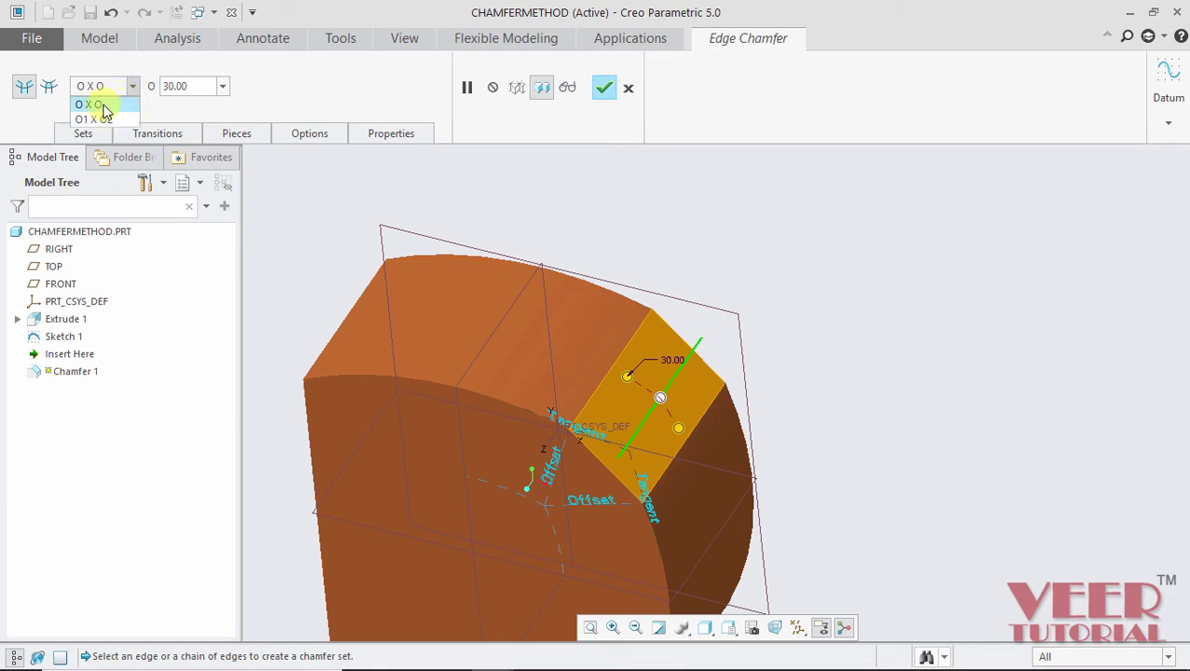
left_click(94, 105)
left_click(84, 134)
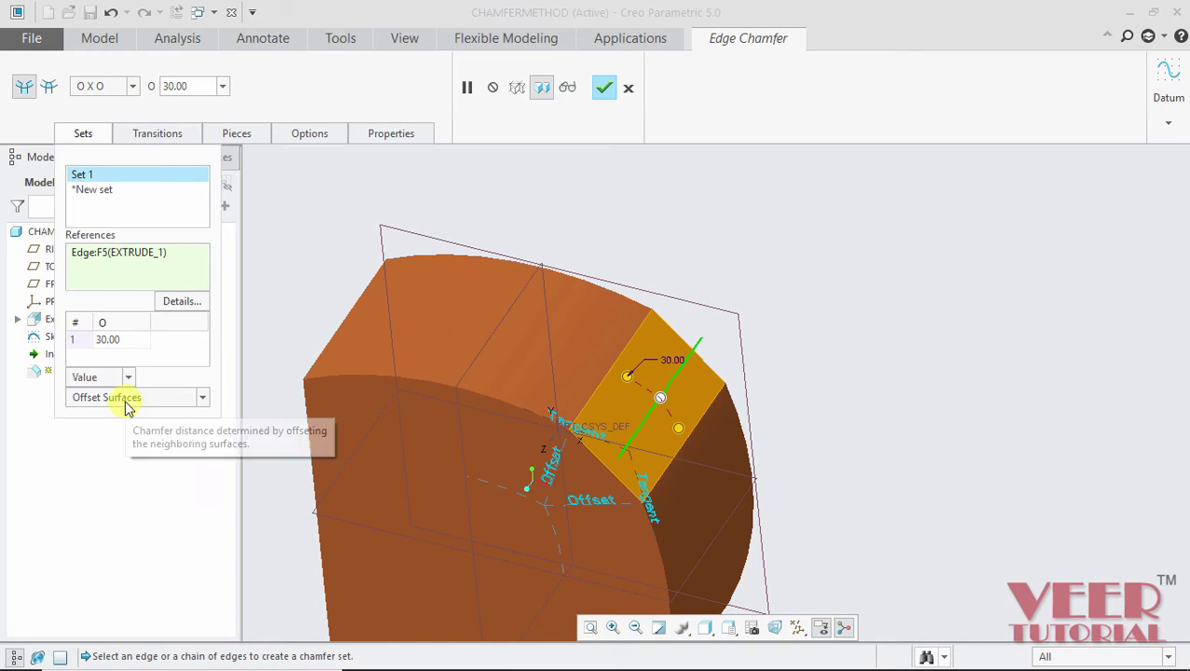
left_click(604, 86)
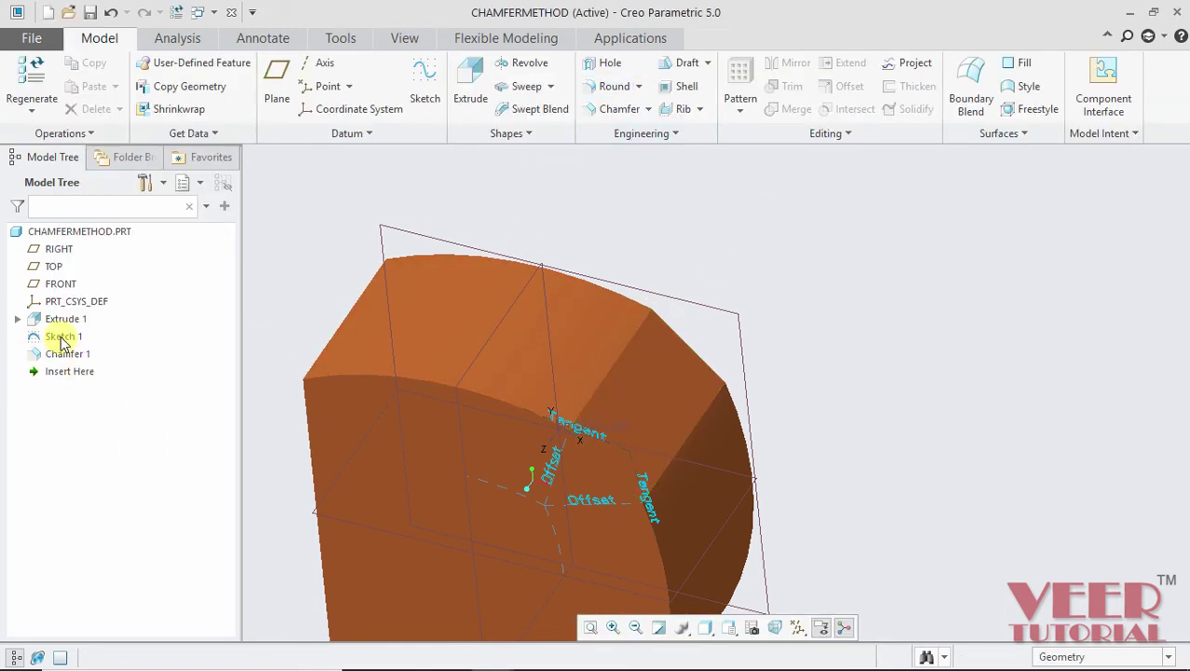
- Open Sketch 1 of CHAMFERMETHOD in 2D orientation to examine the offset and tangent distances against the chamfer
left_click(60, 337)
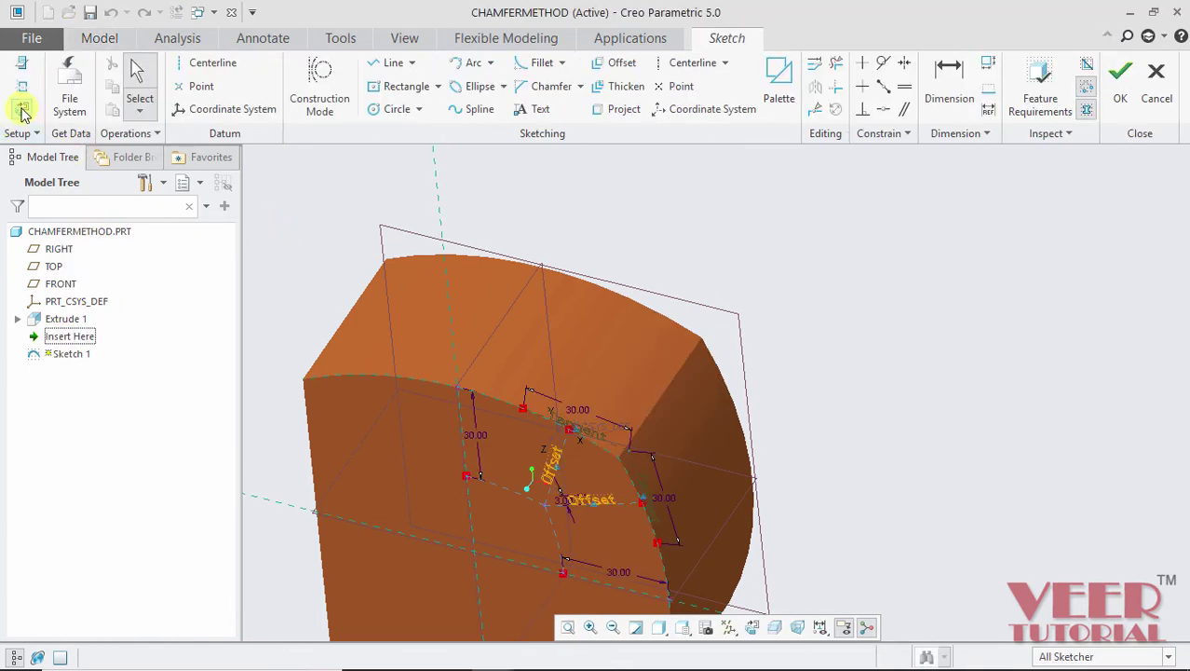
left_click(23, 112)
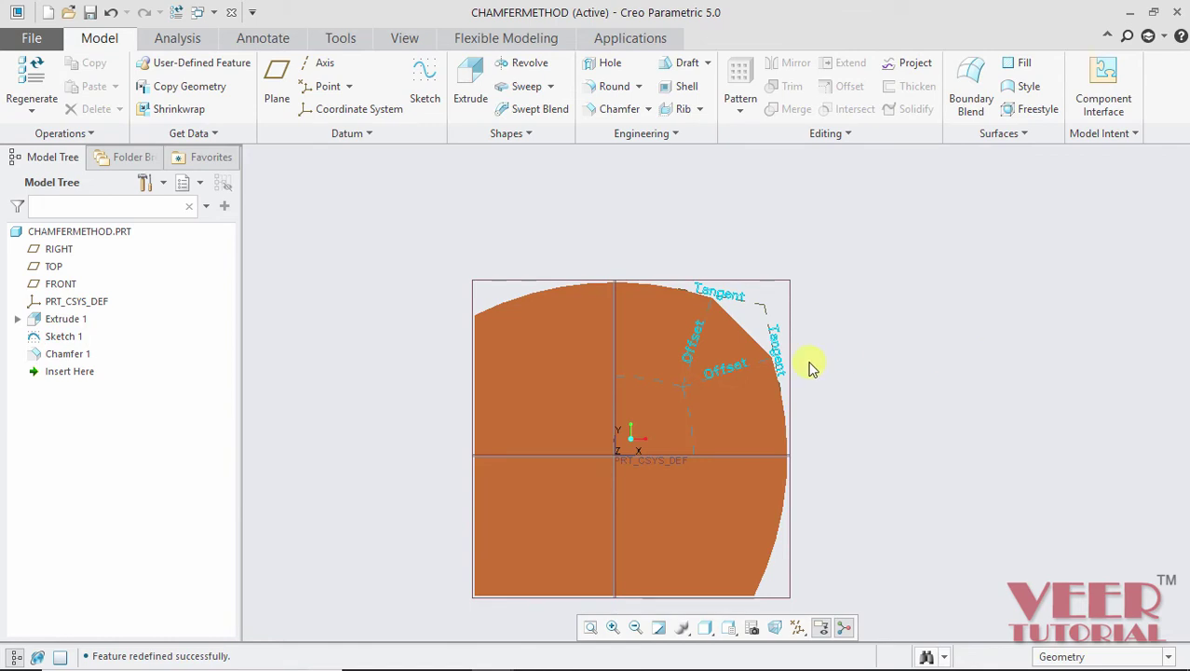
- Examine where the chamfer's ends lie relative to the Offset and Tangent reference lines of Sketch 1
scroll(810, 299, "up", 1)
scroll(607, 374, "up", 3)
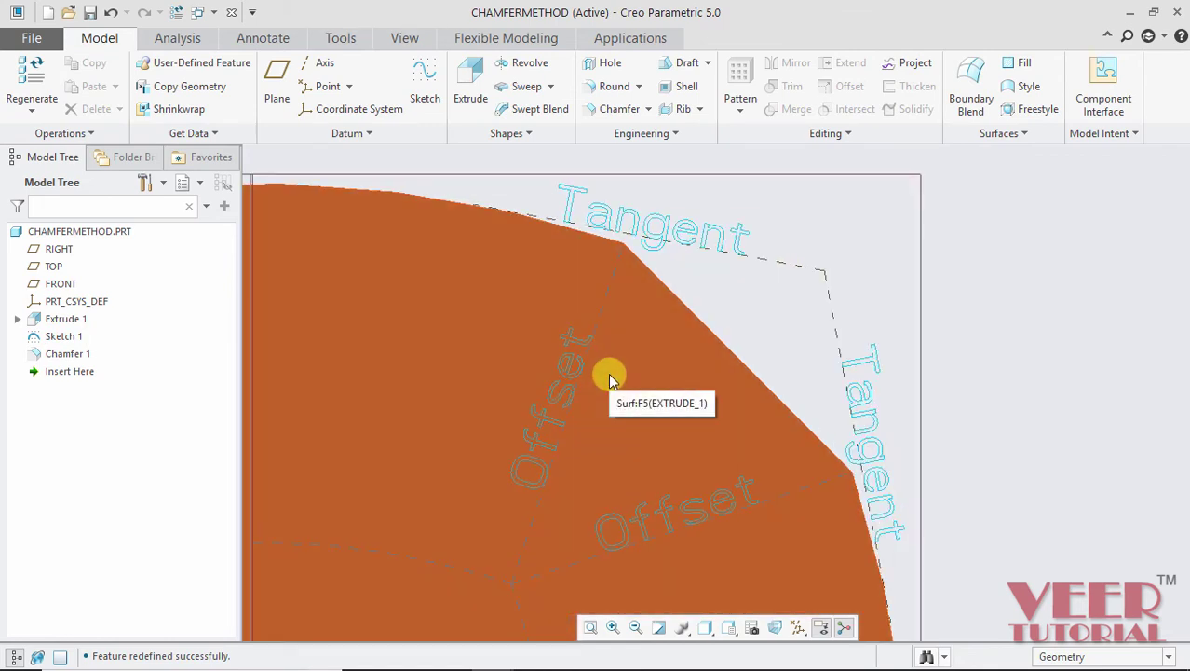
scroll(610, 377, "down", 1)
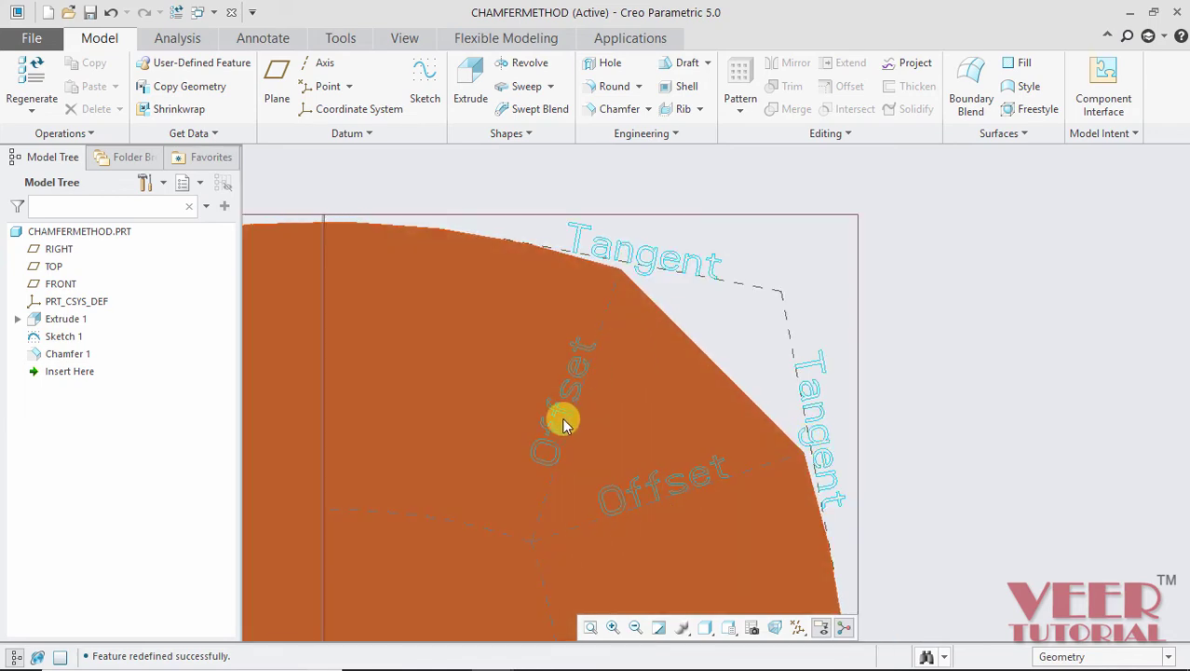
scroll(630, 273, "up", 1)
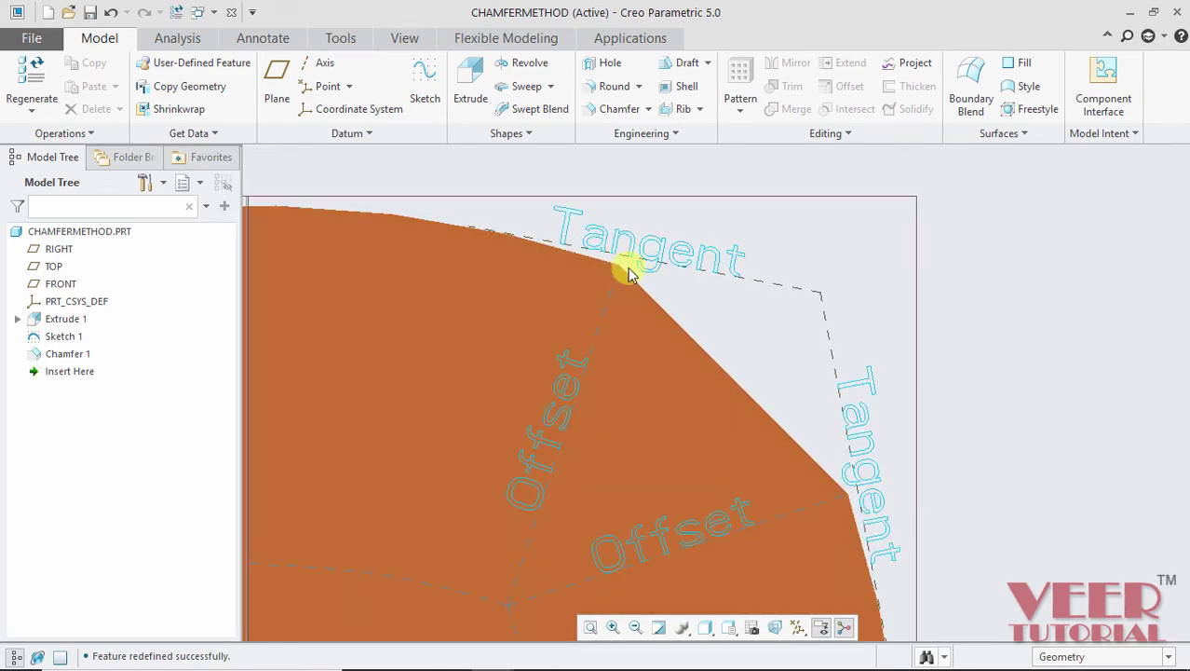
scroll(505, 249, "up", 2)
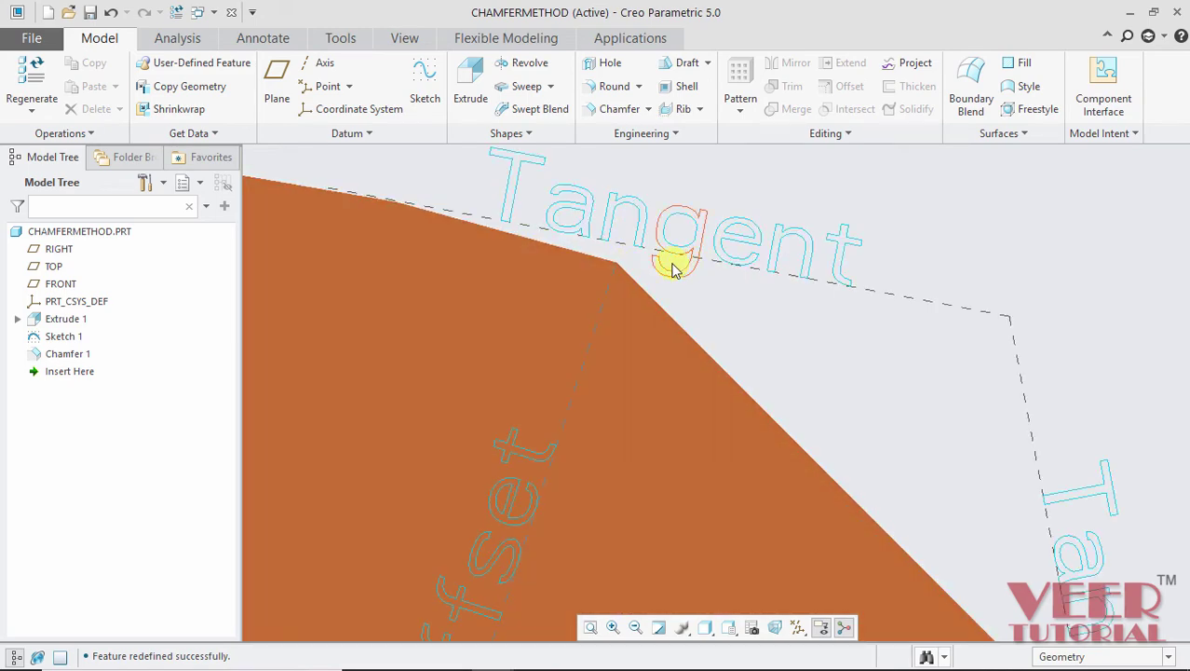
scroll(674, 280, "down", 2)
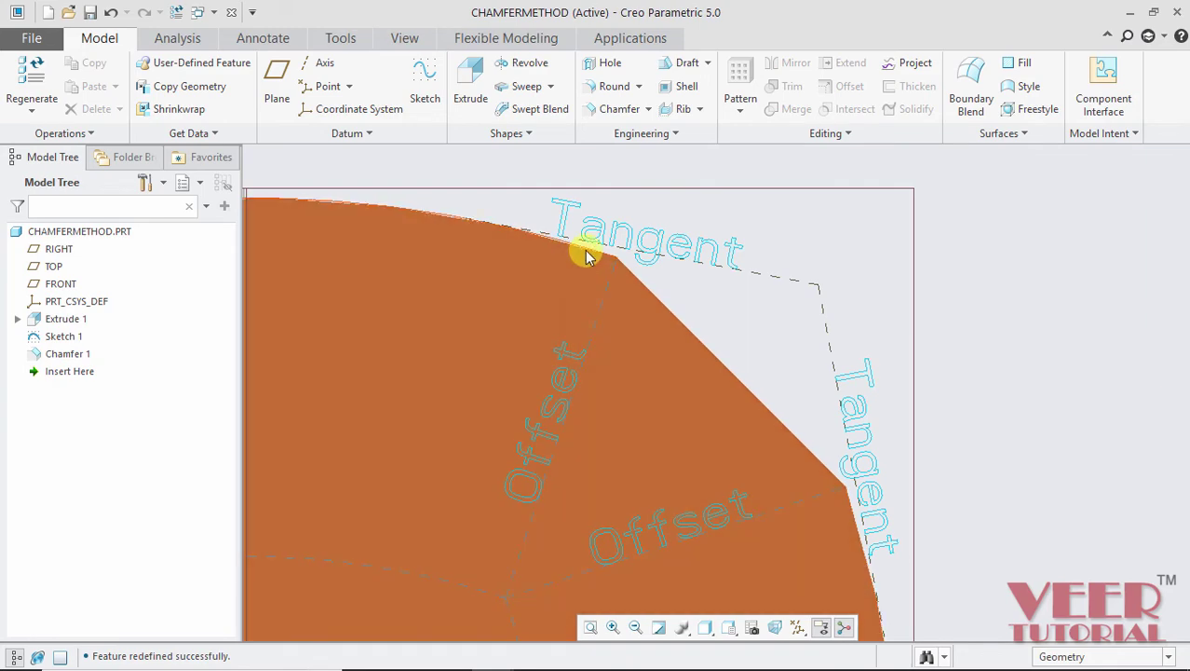
scroll(676, 339, "down", 1)
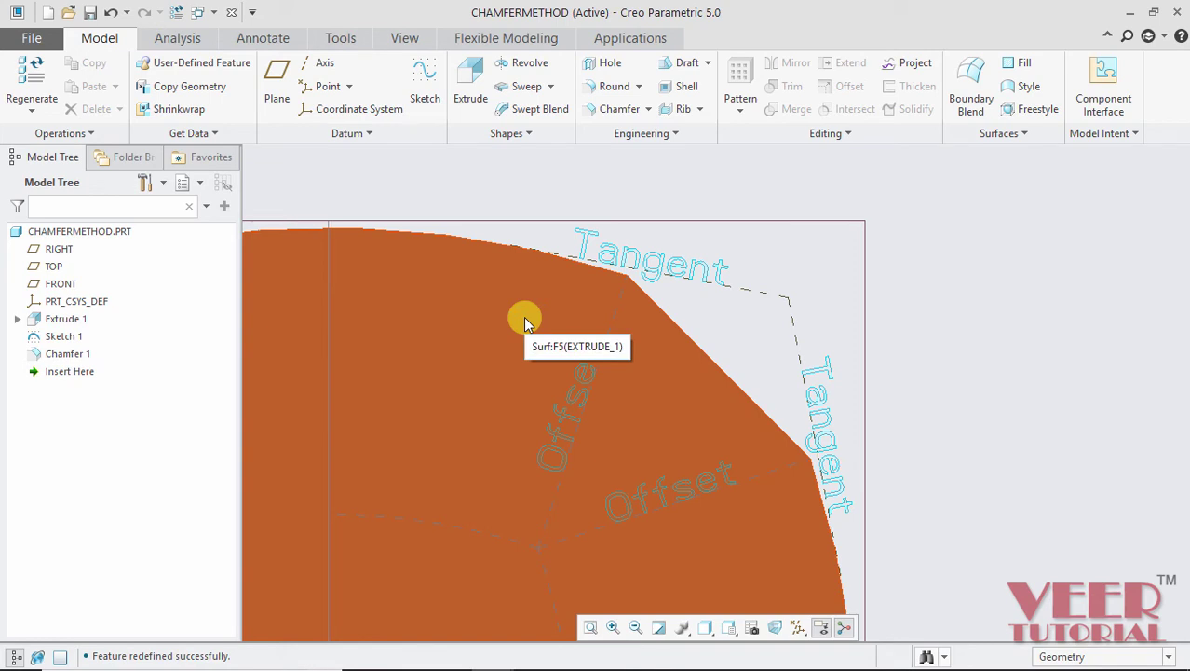
- Redefine Chamfer 1 in CHAMFERMETHOD to use the Tangent Distance method for Set 1 and accept it
left_click(64, 358)
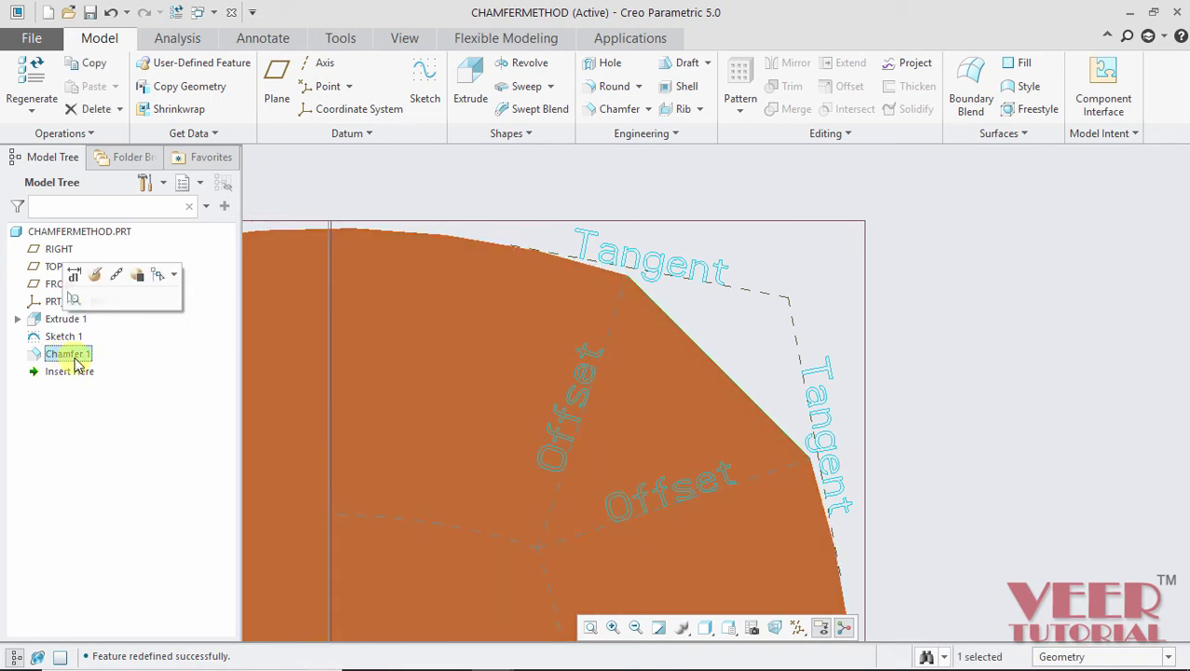
left_click(99, 270)
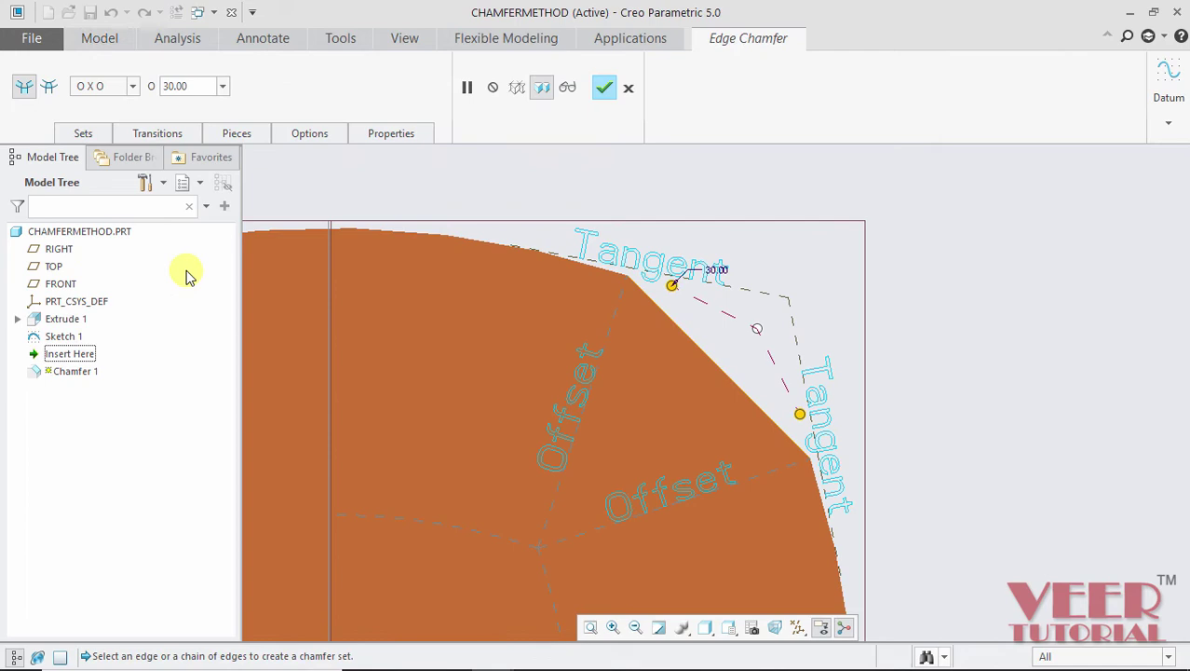
left_click(84, 131)
left_click(109, 399)
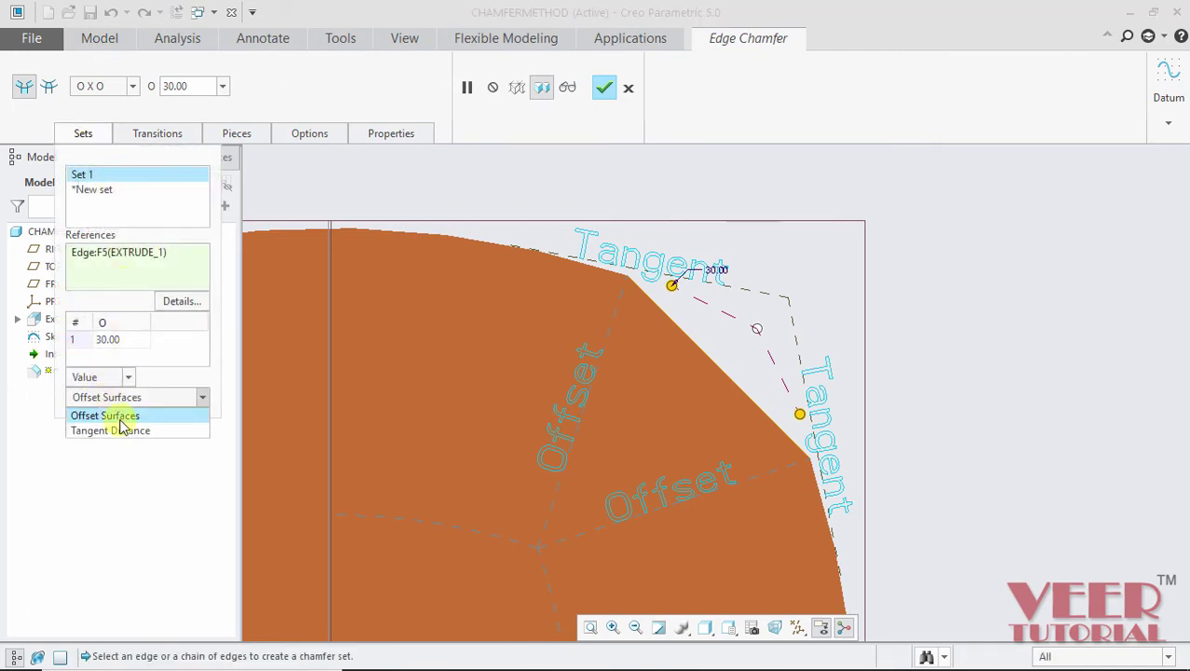
left_click(115, 430)
middle_click(115, 437)
- Edit the definition of Chamfer 1 again, set its D x D distance to 30, and accept the chamfer
left_click(67, 354)
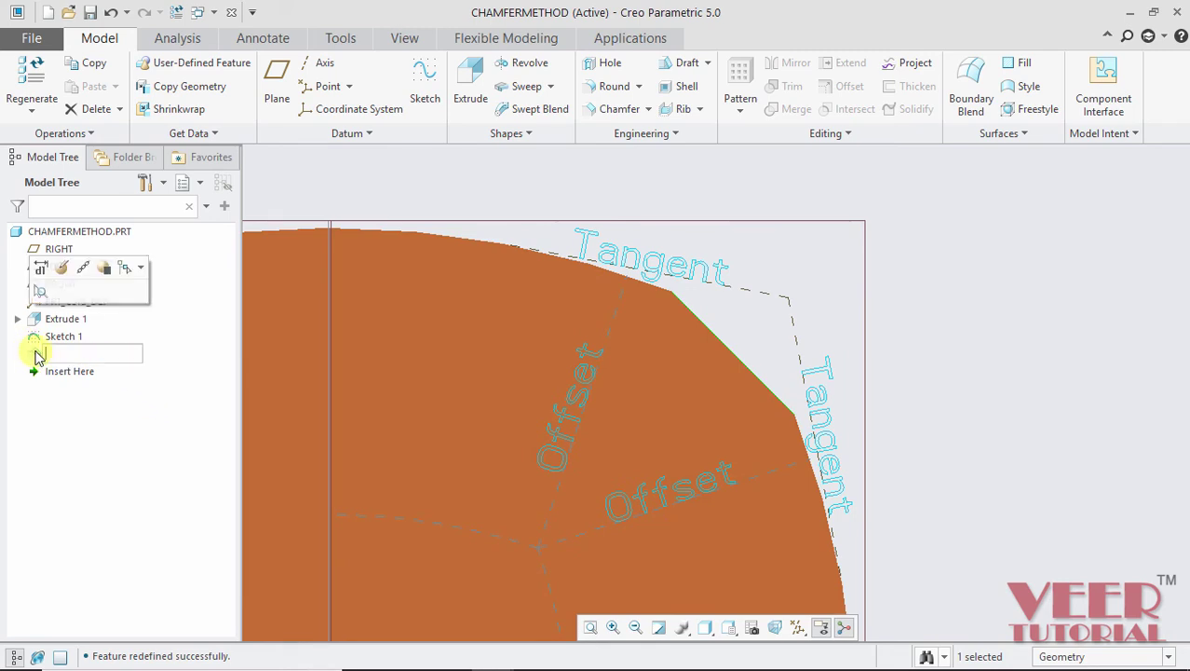
left_click(59, 269)
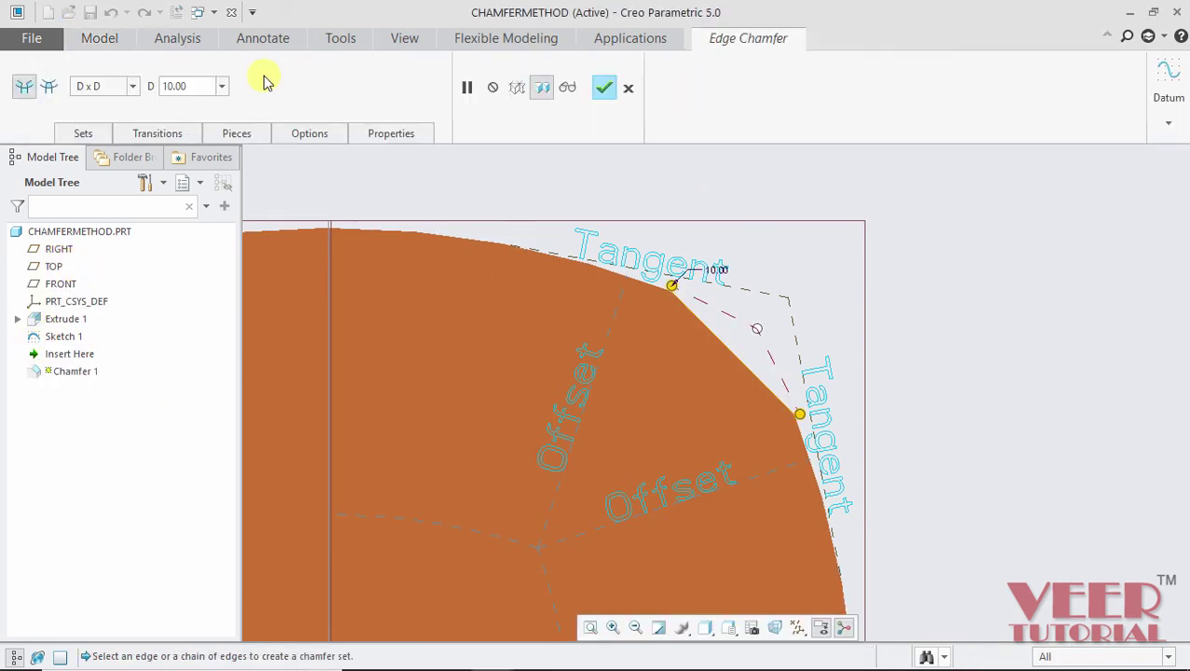
double_click(197, 86)
type("3")
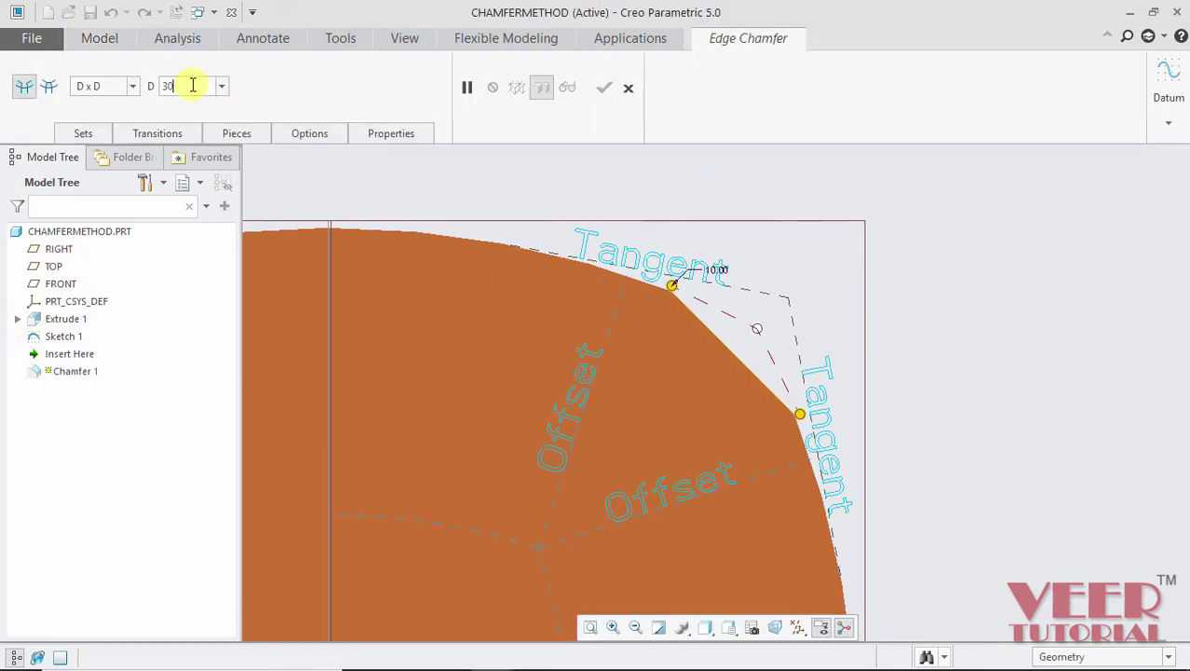
type("0")
key("Return")
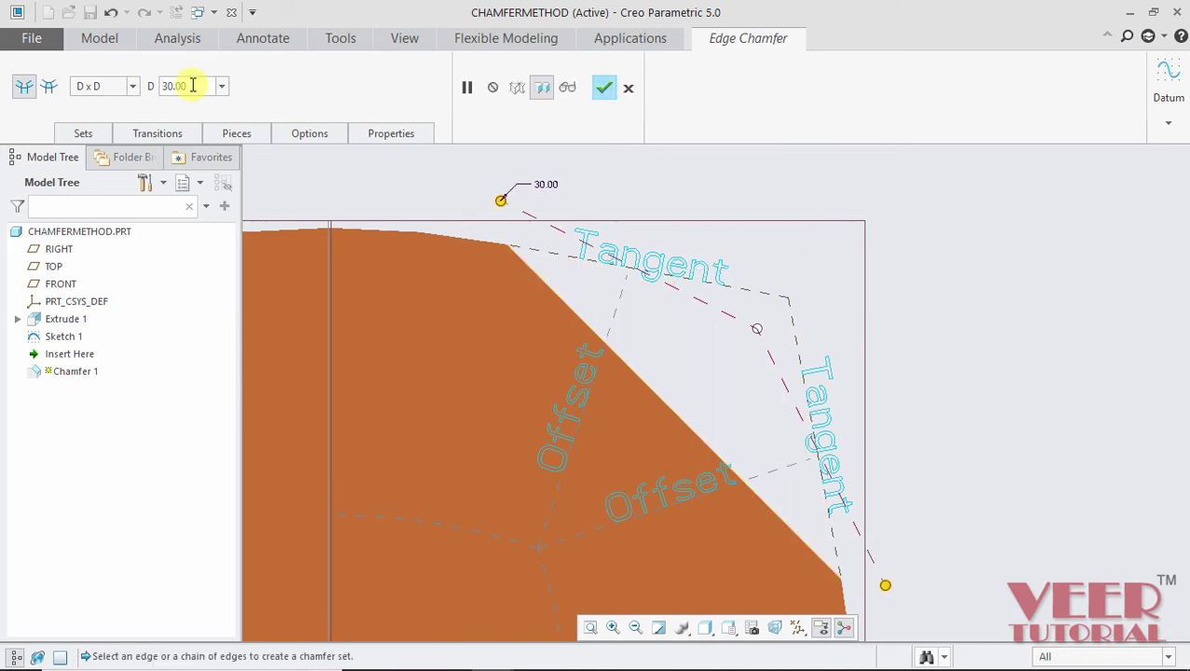
left_click(604, 87)
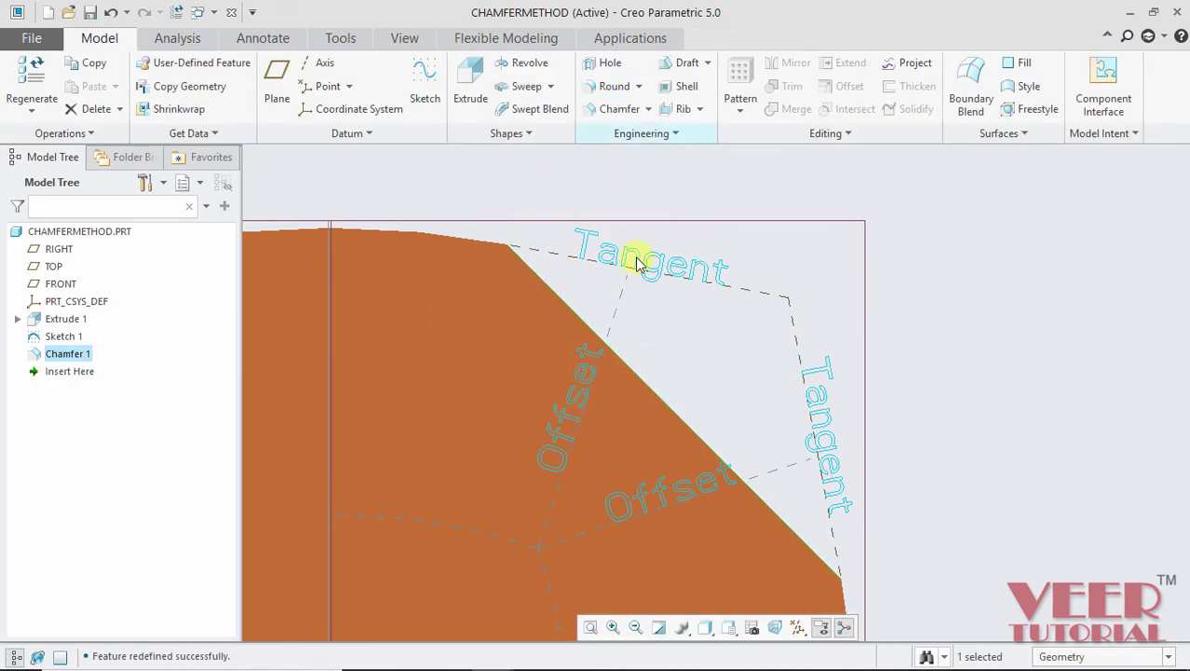
- Examine how the Tangent Distance chamfer's ends relate to the sketched tangent lines, leaving nothing selected
scroll(638, 252, "down", 3)
scroll(708, 233, "up", 4)
scroll(710, 237, "down", 2)
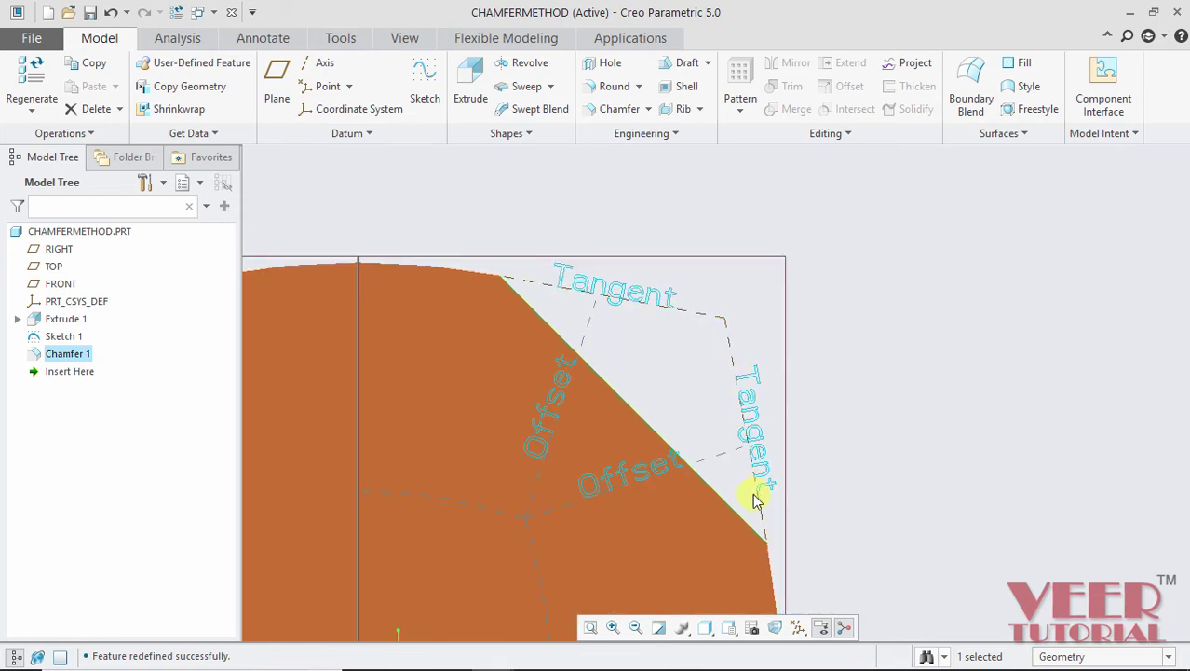
scroll(736, 354, "down", 1)
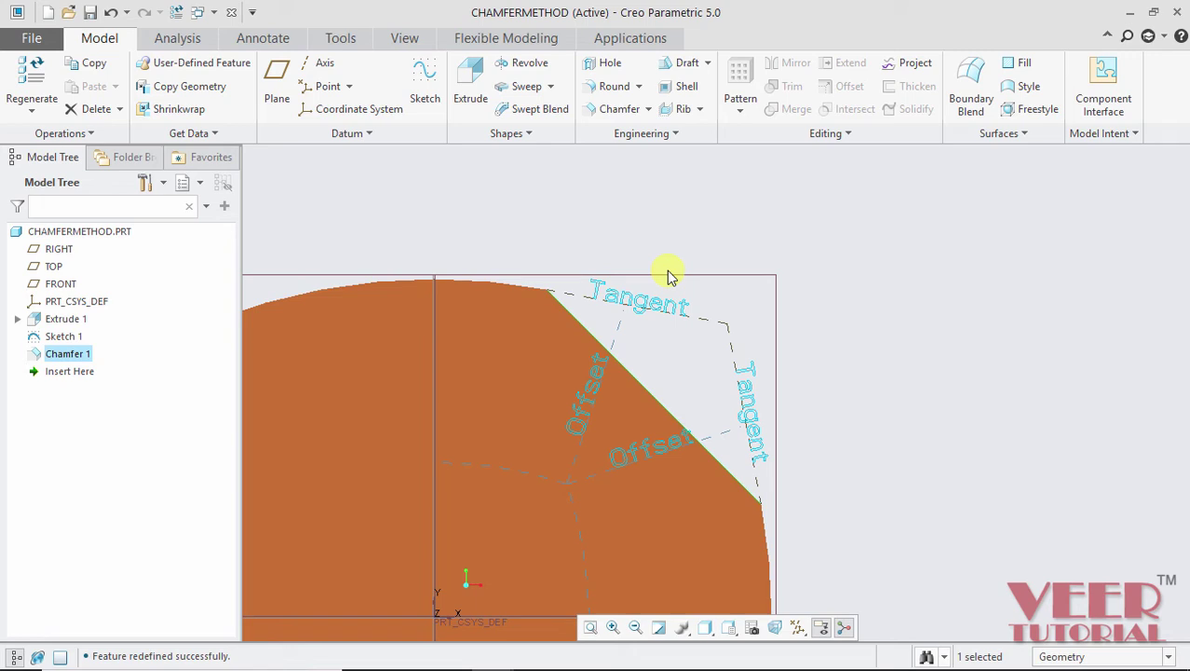
scroll(668, 276, "up", 2)
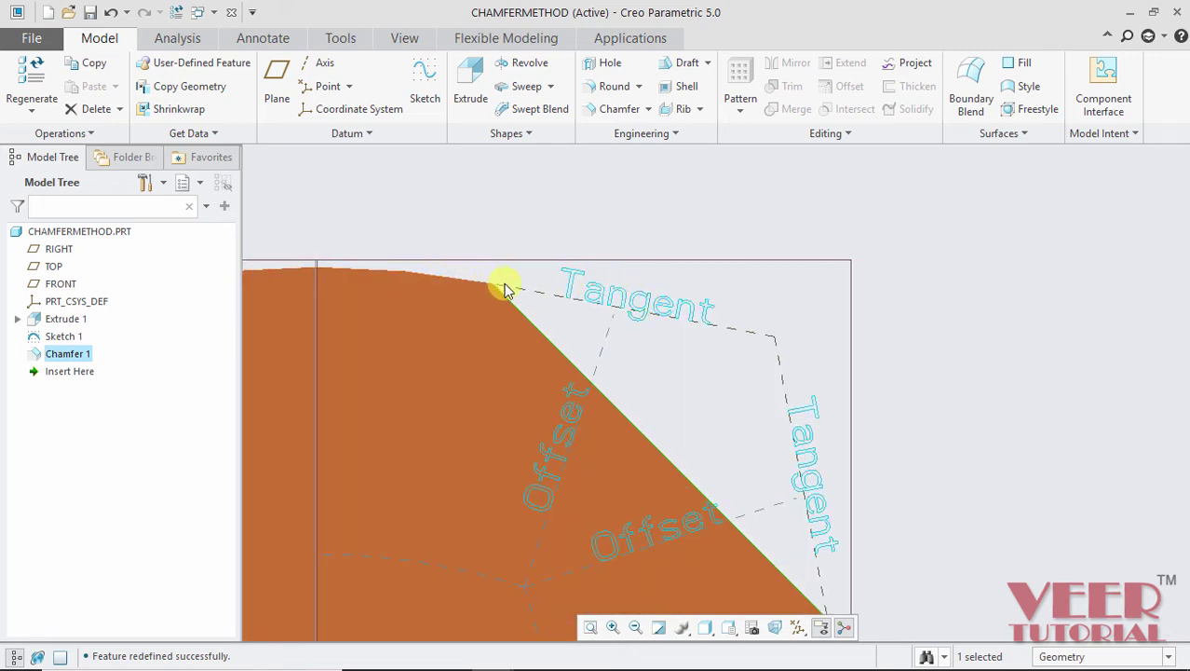
scroll(757, 328, "down", 2)
scroll(817, 501, "up", 1)
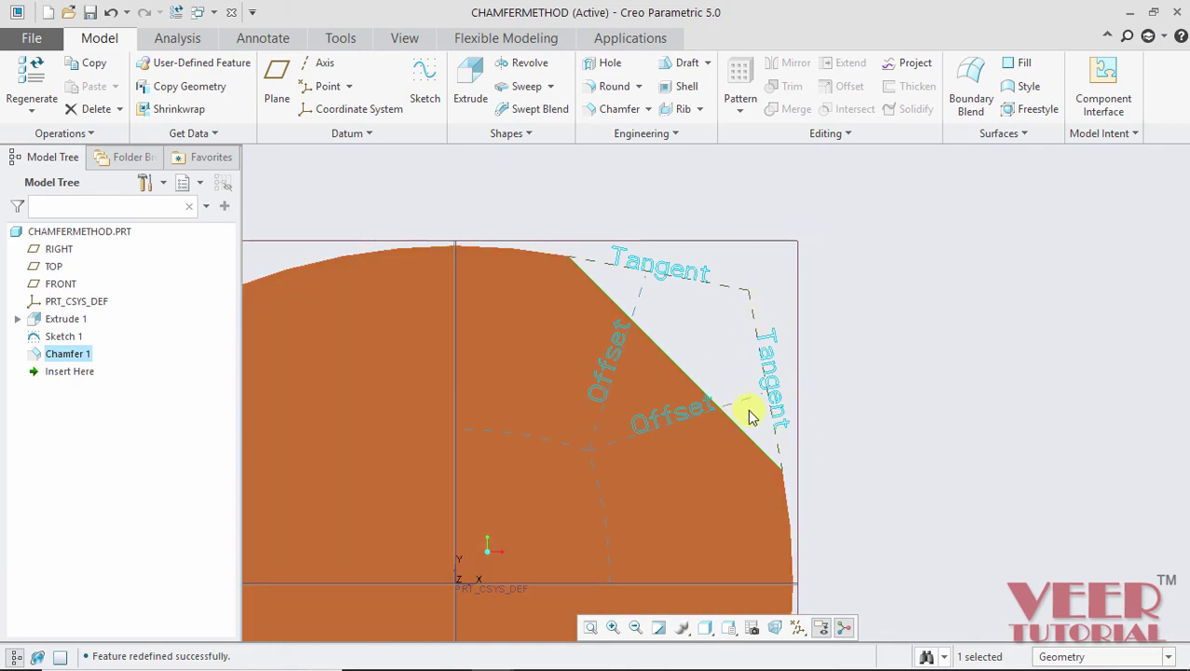
left_click(932, 378)
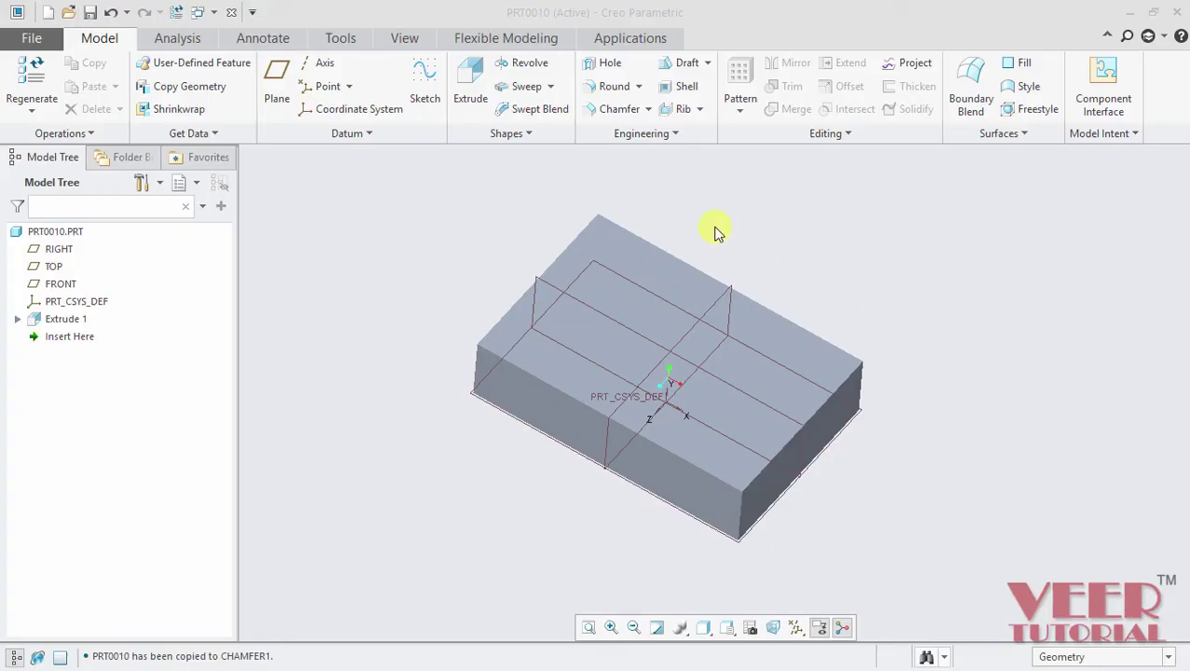
- In PRT0010, start an edge chamfer on the block's long front top edge using D x D with a distance of 10
left_click(648, 109)
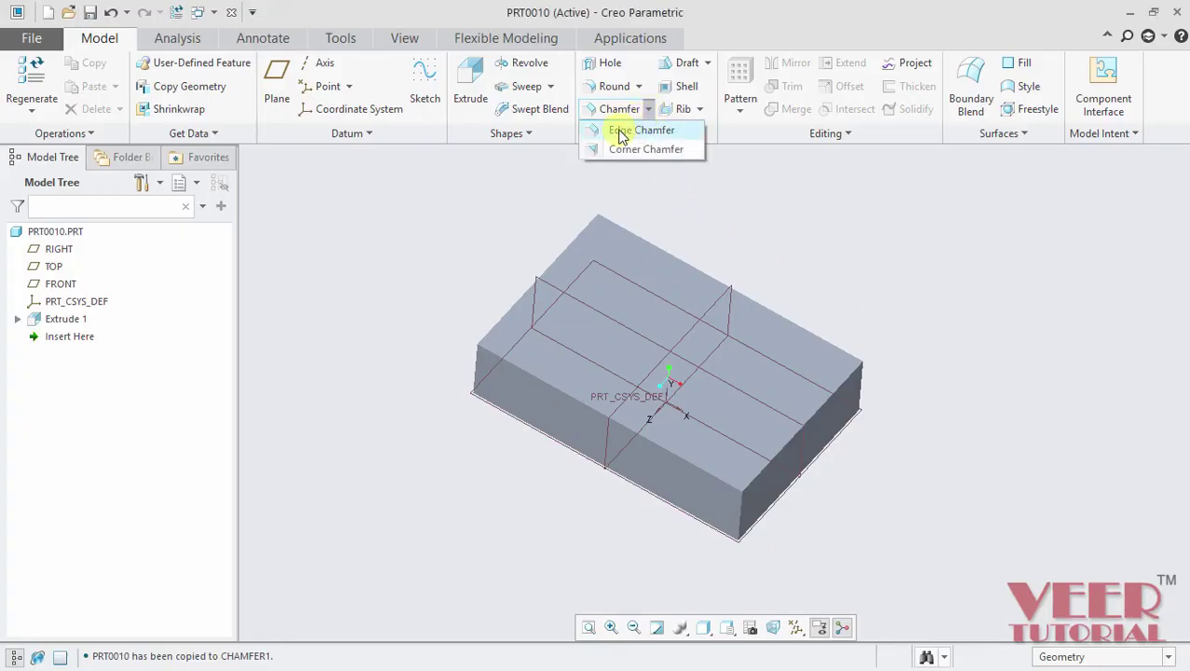
left_click(622, 133)
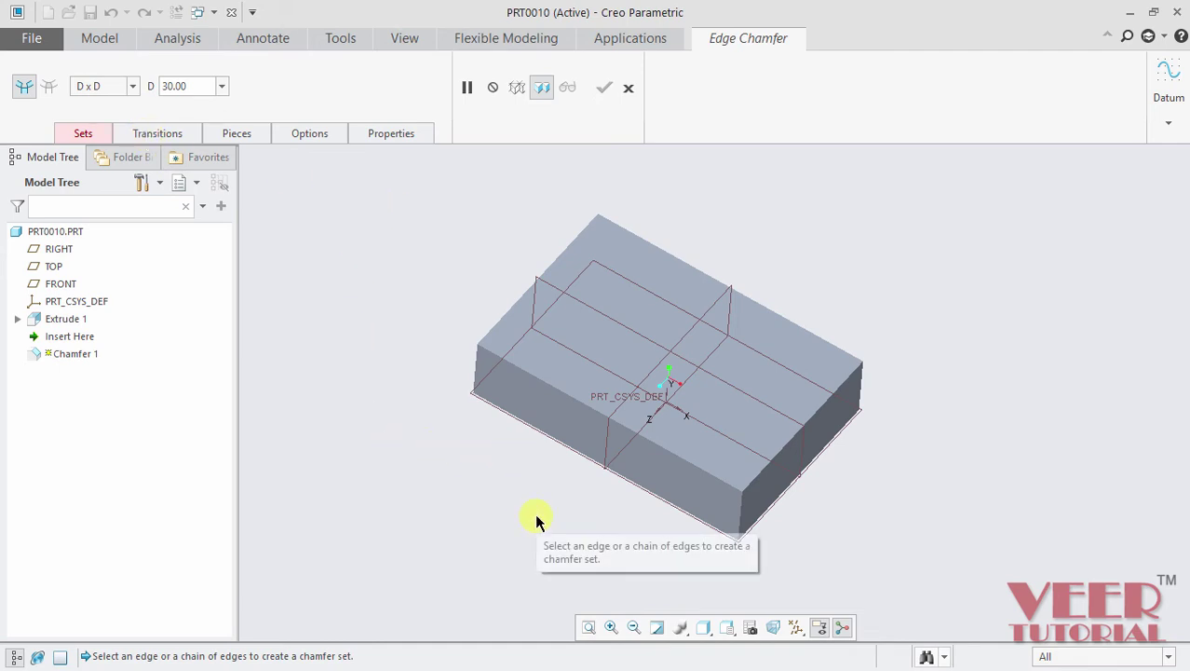
scroll(767, 551, "up", 5)
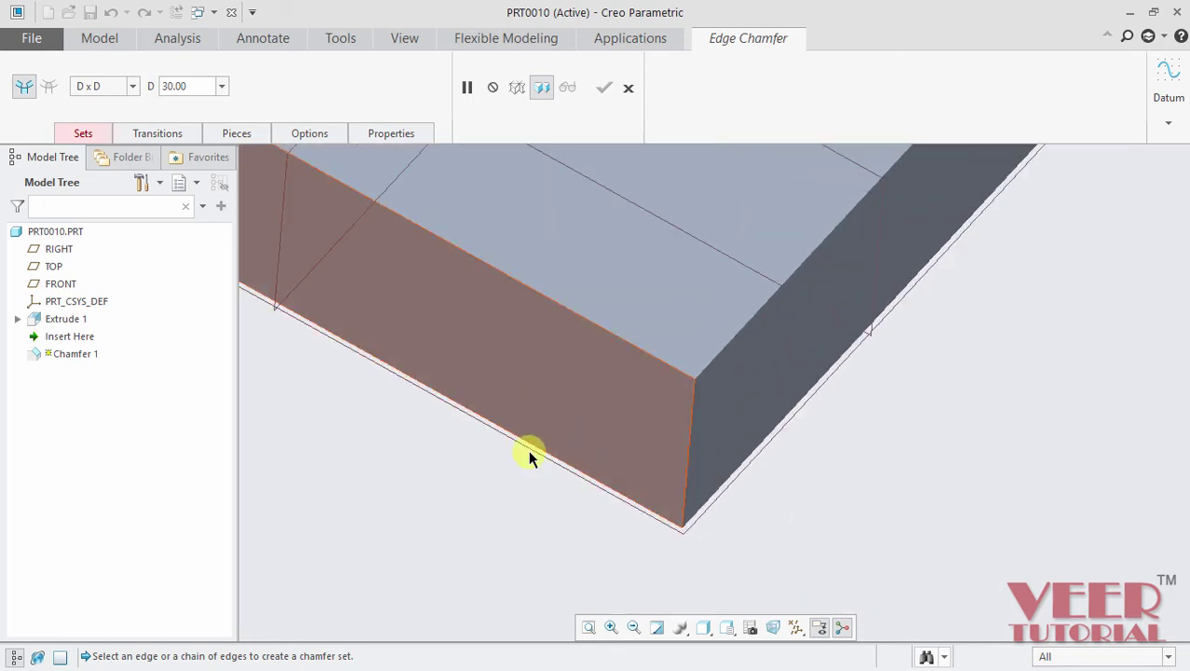
left_click(624, 345)
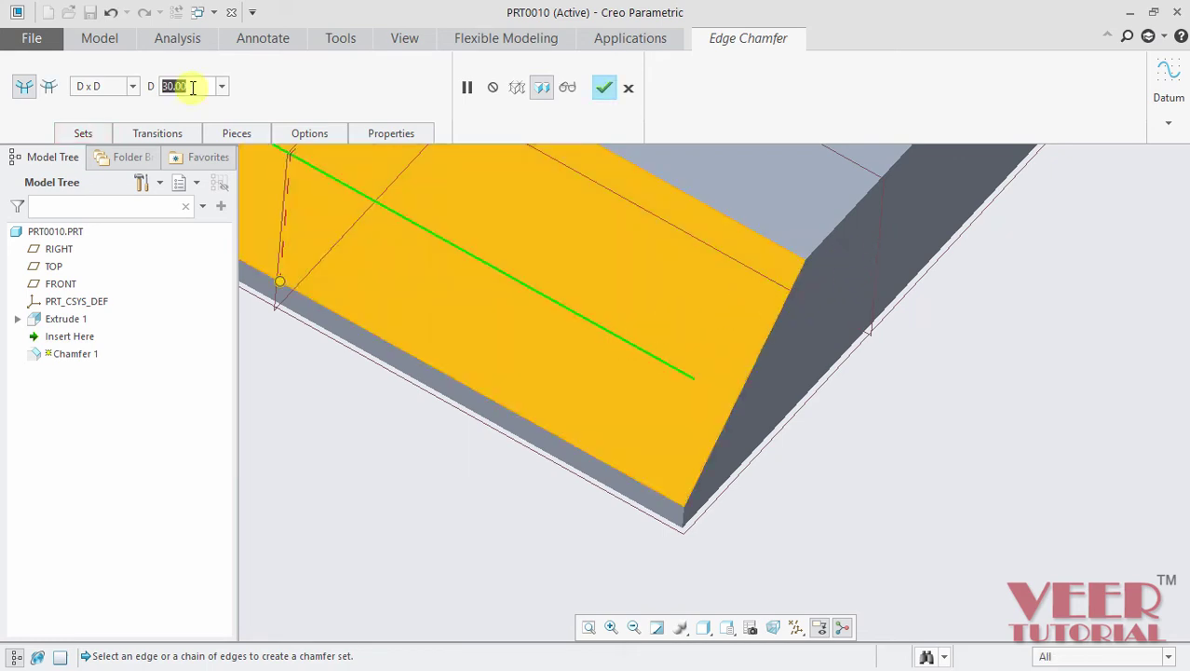
type("5")
key("Return")
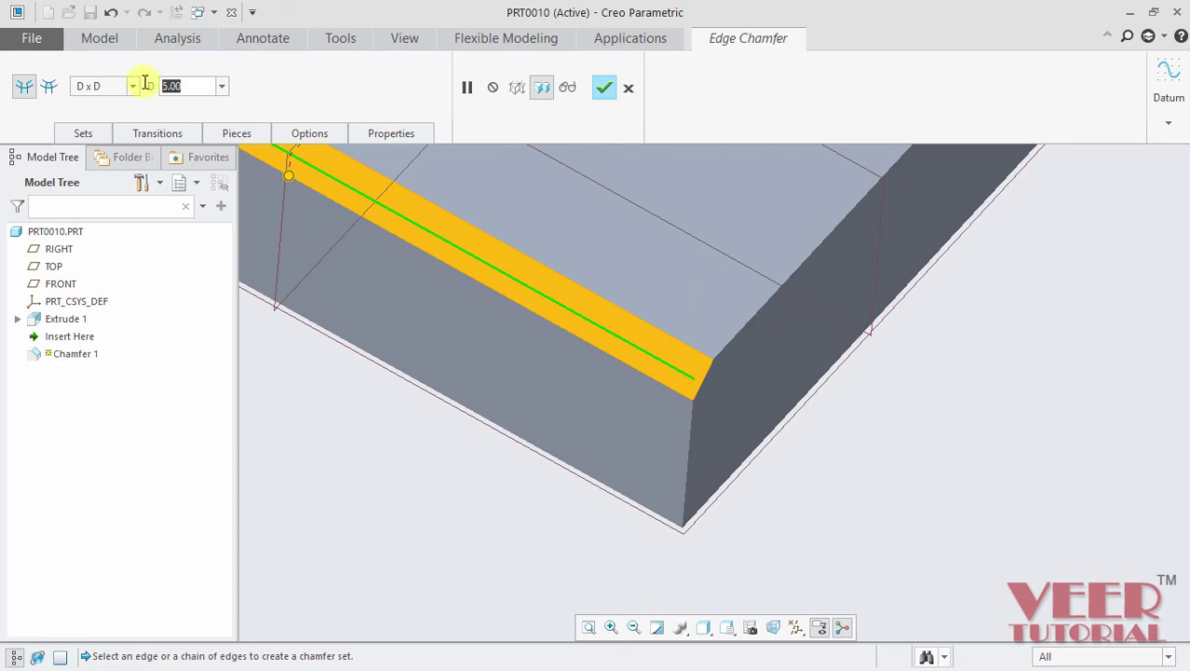
type("10")
key("Return")
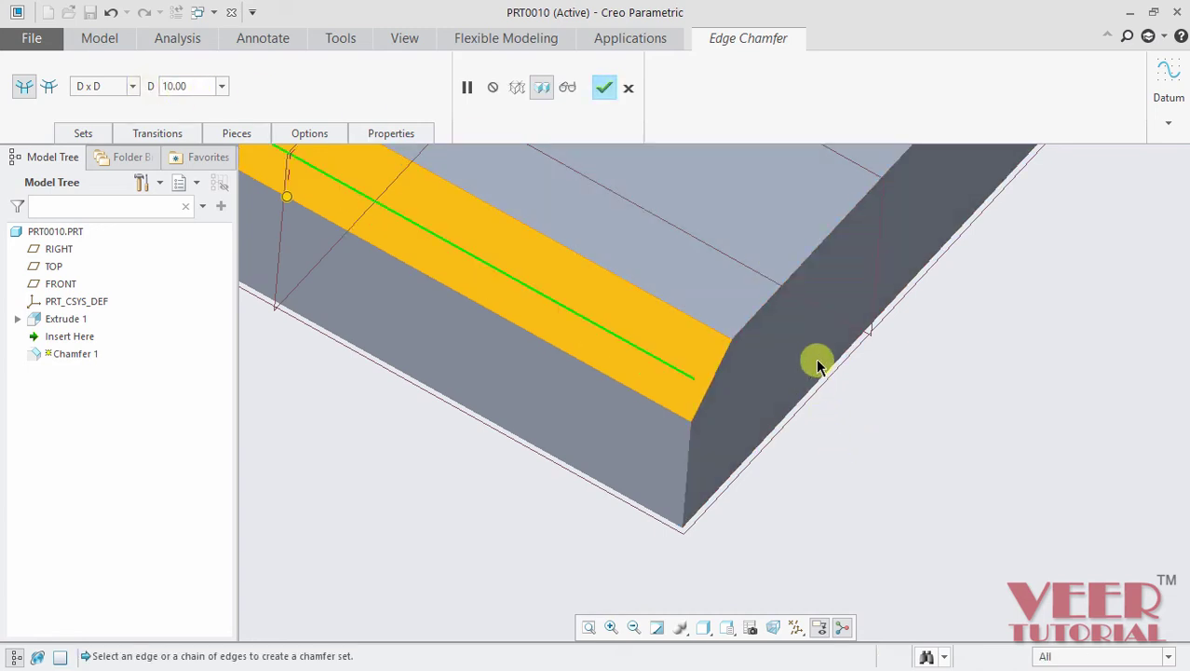
- Add the adjoining top edge and the vertical edge at the same corner to the chamfer set, and set D to 5
left_click(805, 258, "ctrl")
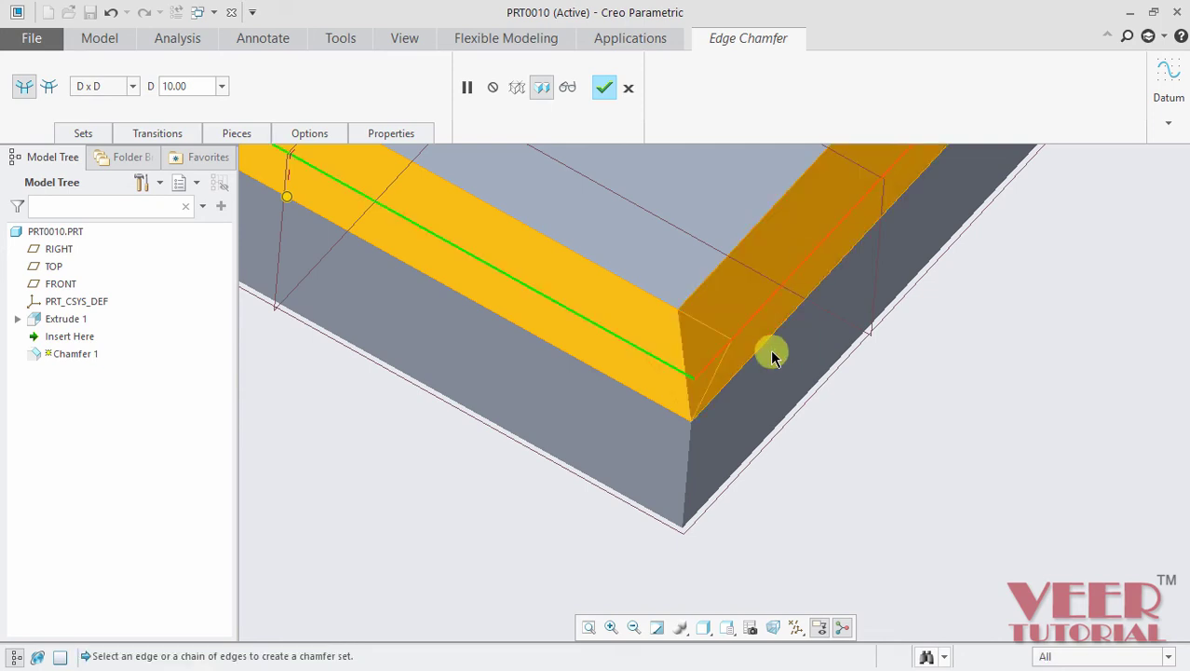
left_click(689, 445, "ctrl")
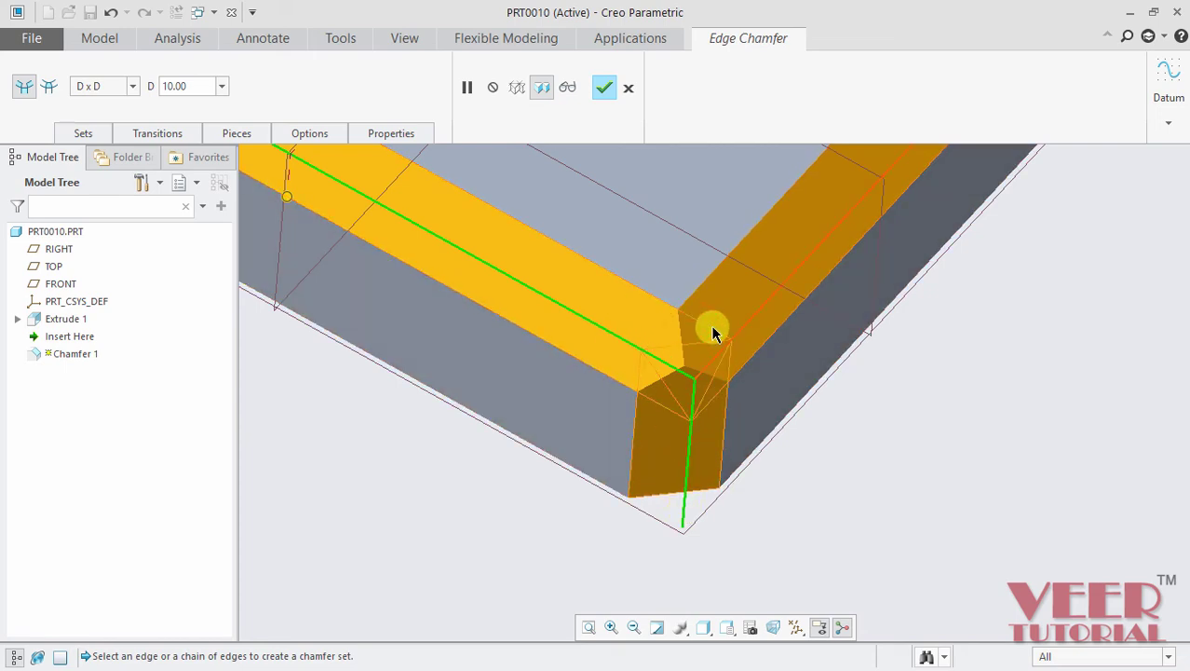
double_click(186, 90)
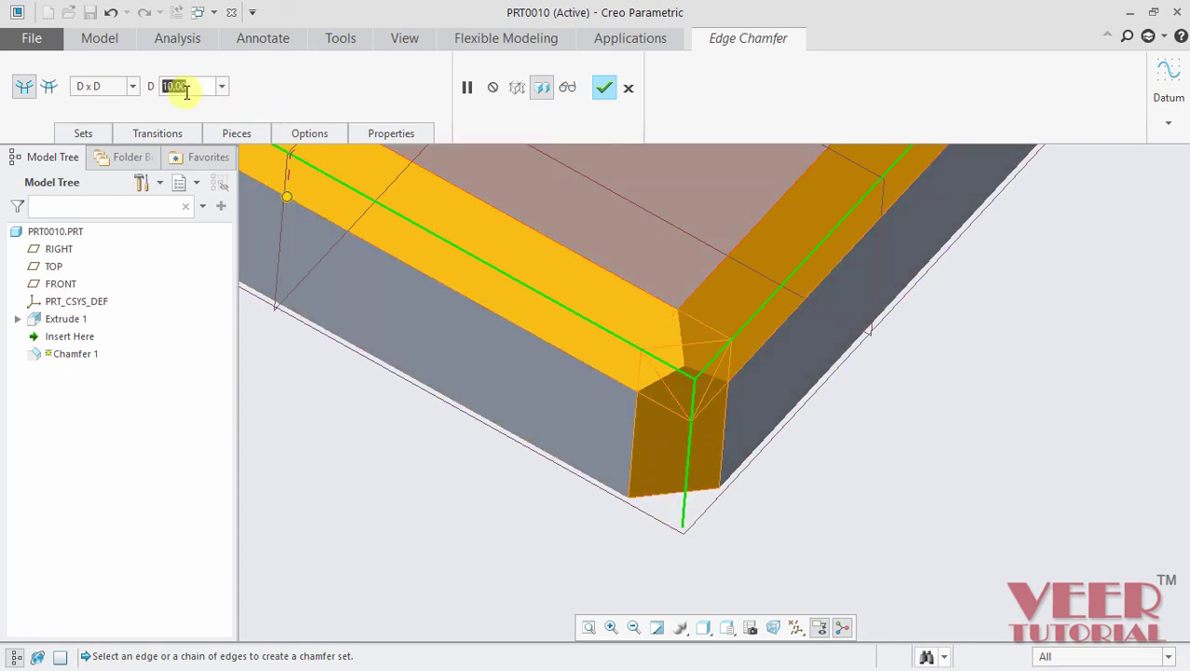
type("5")
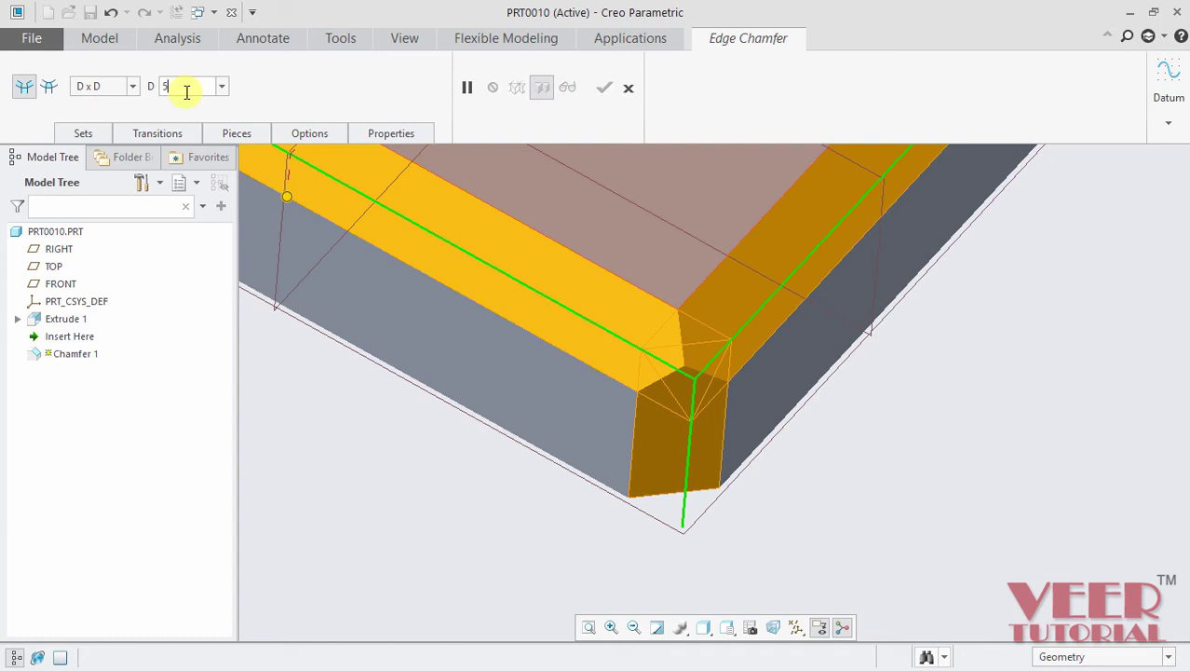
key("Return")
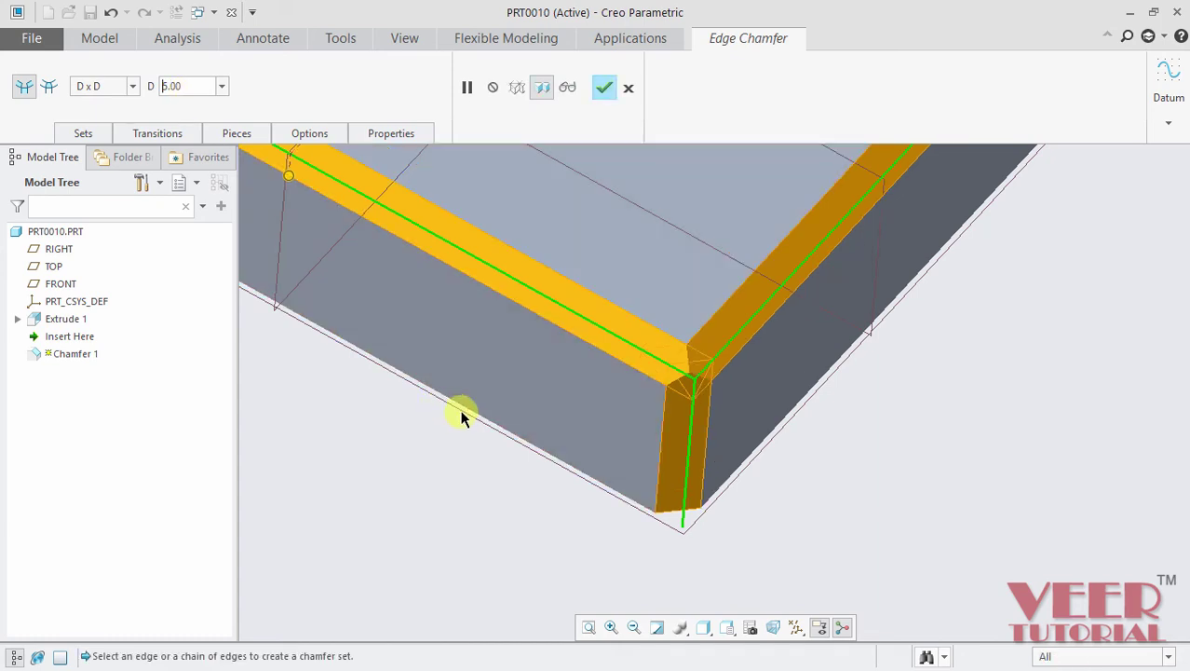
- Switch the edge chamfer to transition mode and select the transition where the three chamfered edges meet
scroll(773, 346, "up", 4)
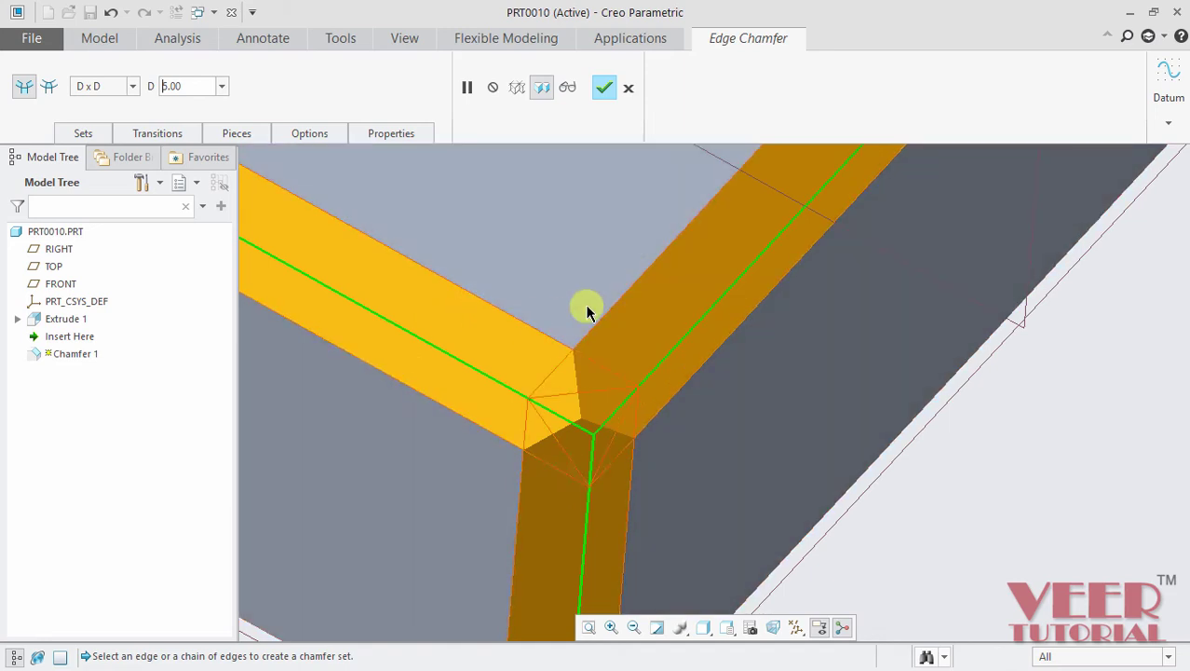
scroll(703, 292, "down", 2)
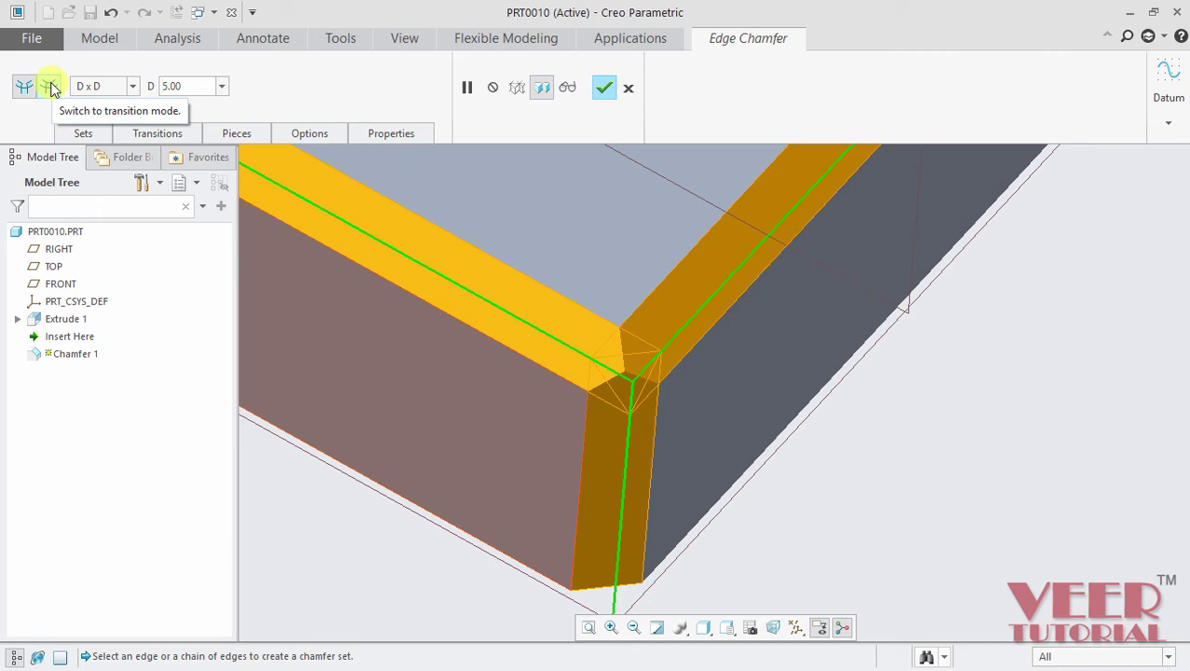
left_click(51, 88)
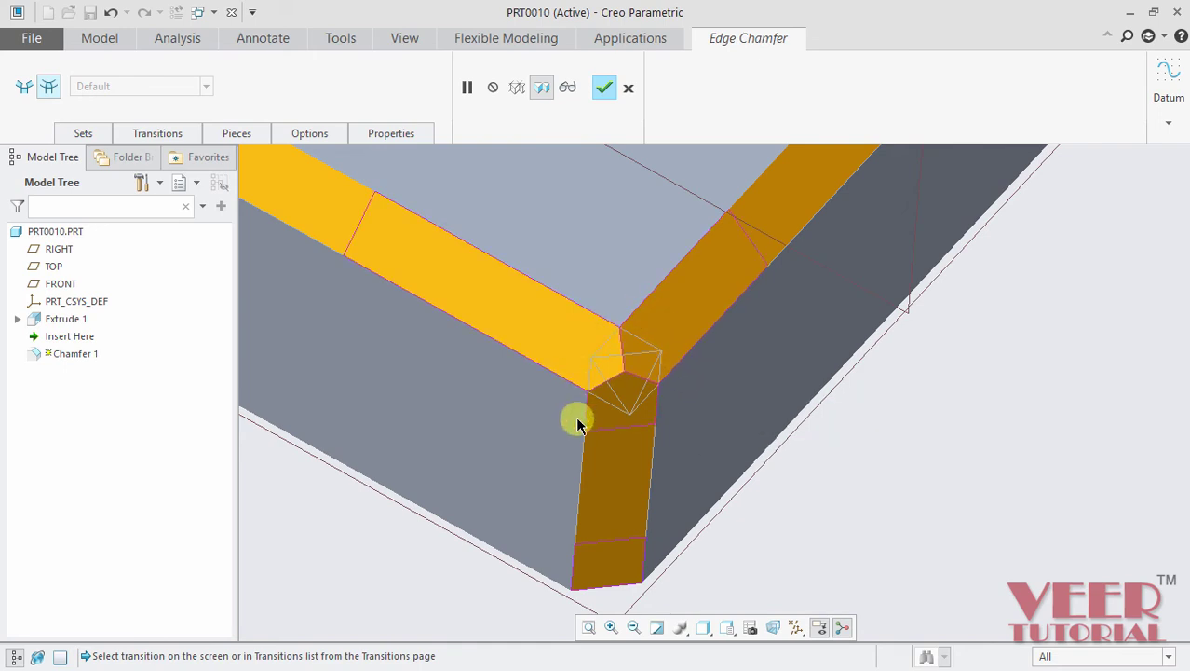
scroll(639, 352, "up", 3)
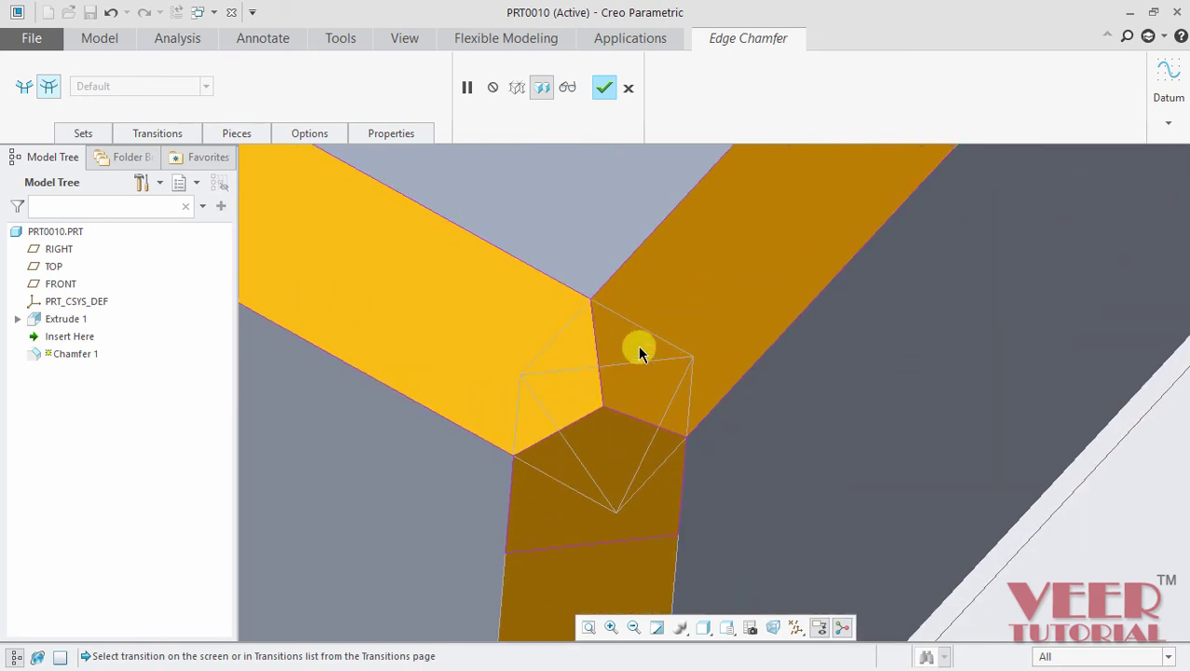
left_click(601, 395)
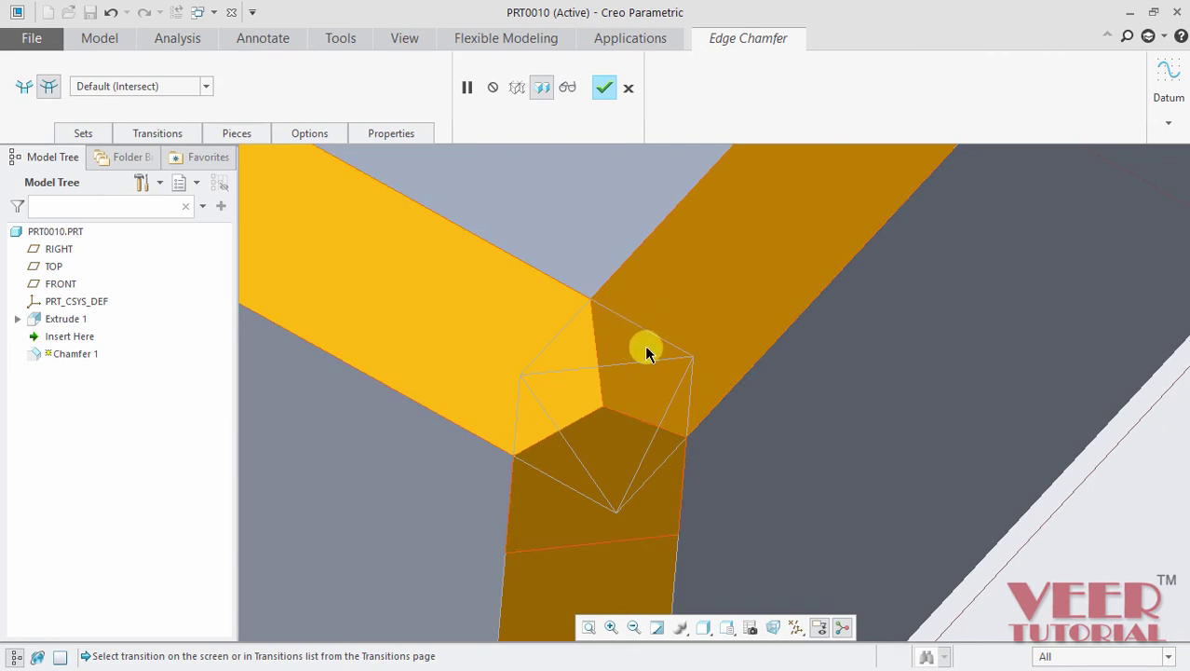
scroll(645, 346, "down", 3)
scroll(630, 367, "down", 1)
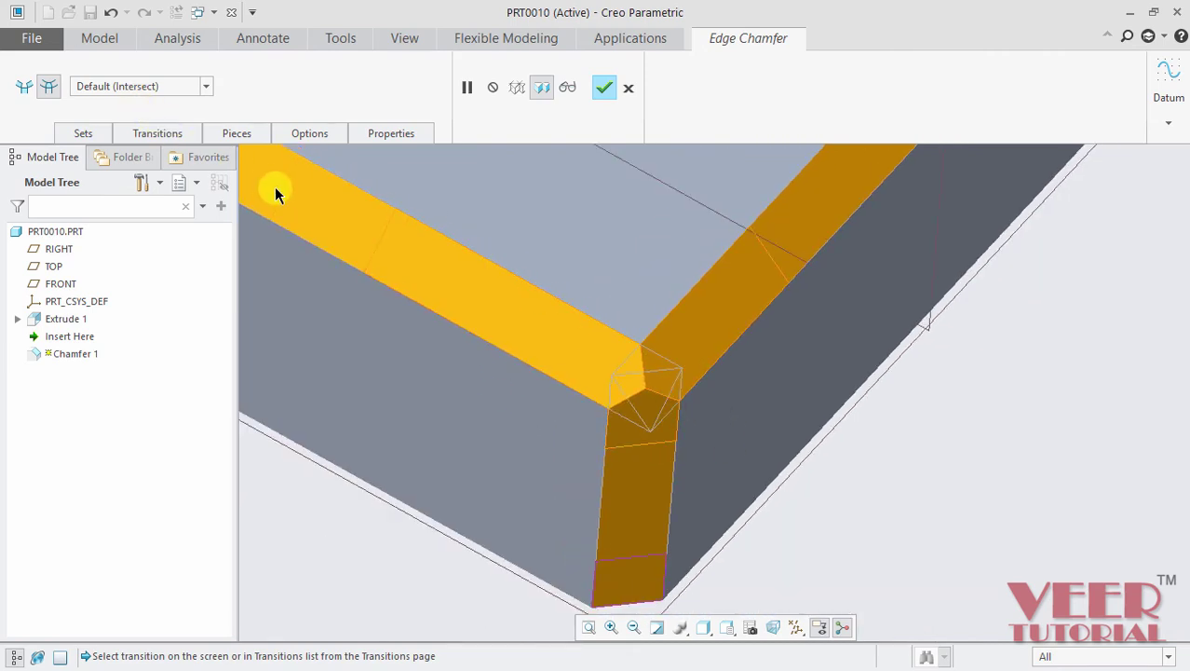
- Choose Default (Intersect) for the selected corner transition and examine how the three chamfer surfaces meet
left_click(206, 90)
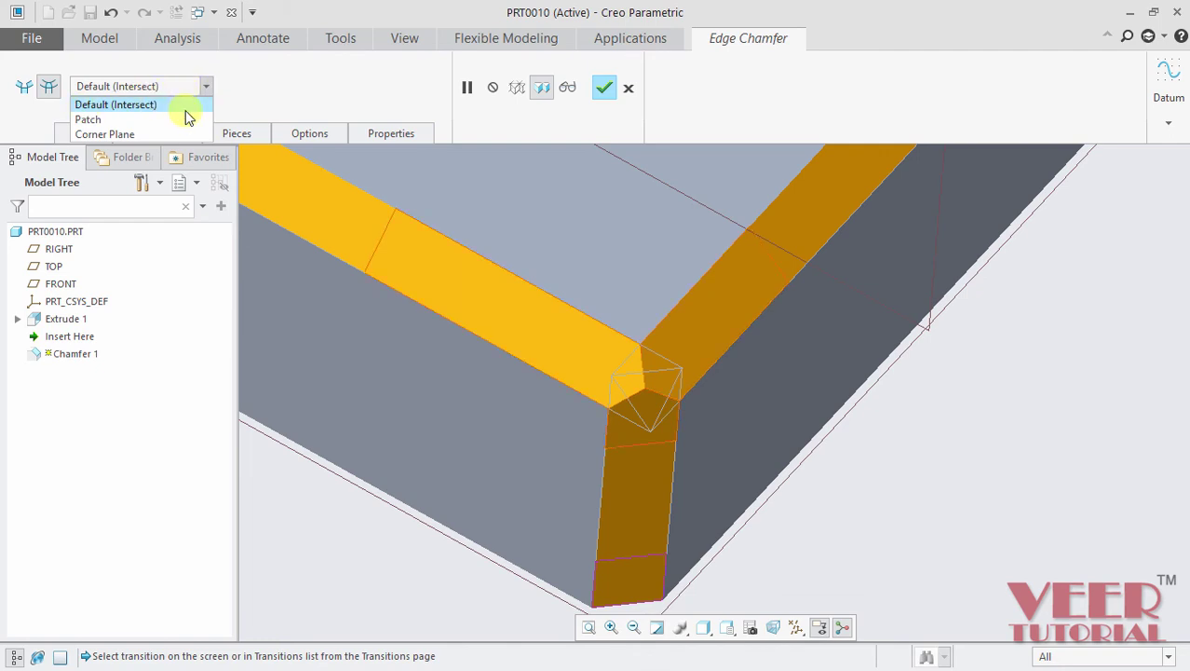
left_click(114, 104)
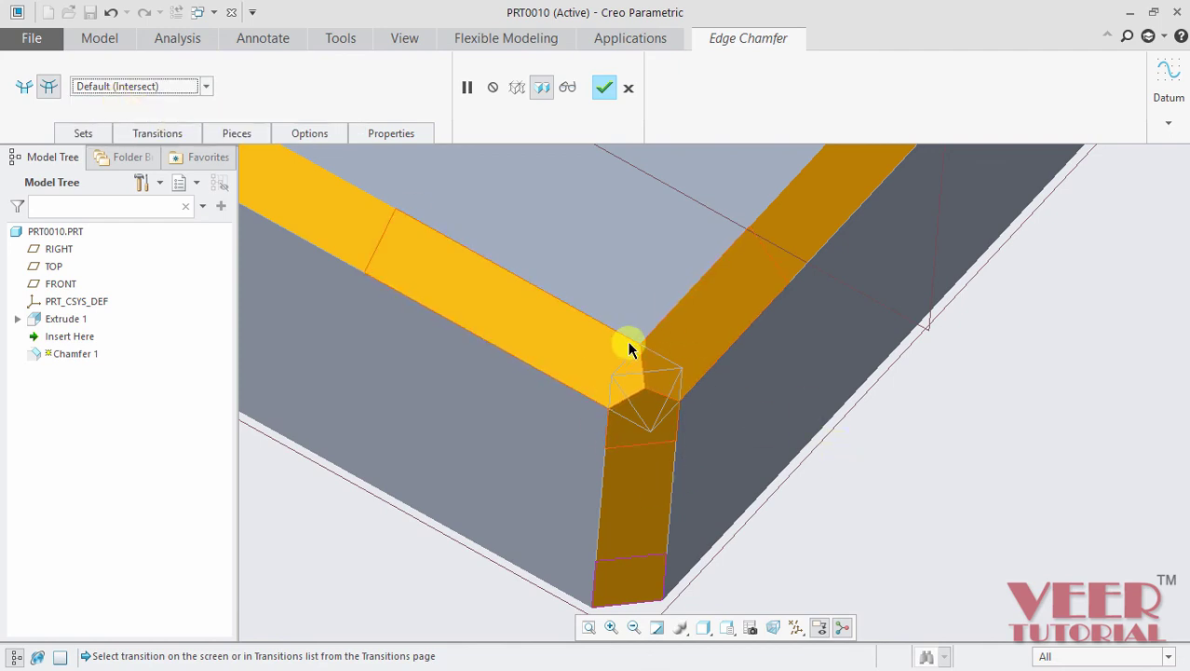
scroll(649, 378, "up", 3)
scroll(696, 393, "down", 3)
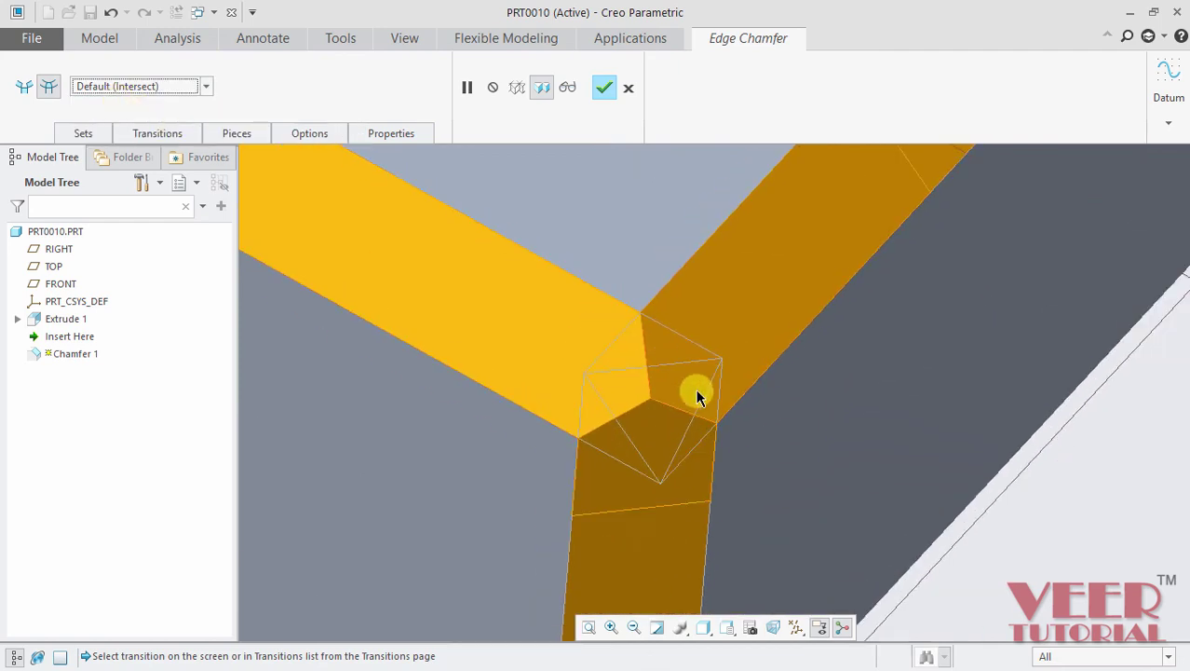
- Try the Patch and Corner Plane transition types on the three-edge corner
left_click(206, 86)
left_click(110, 121)
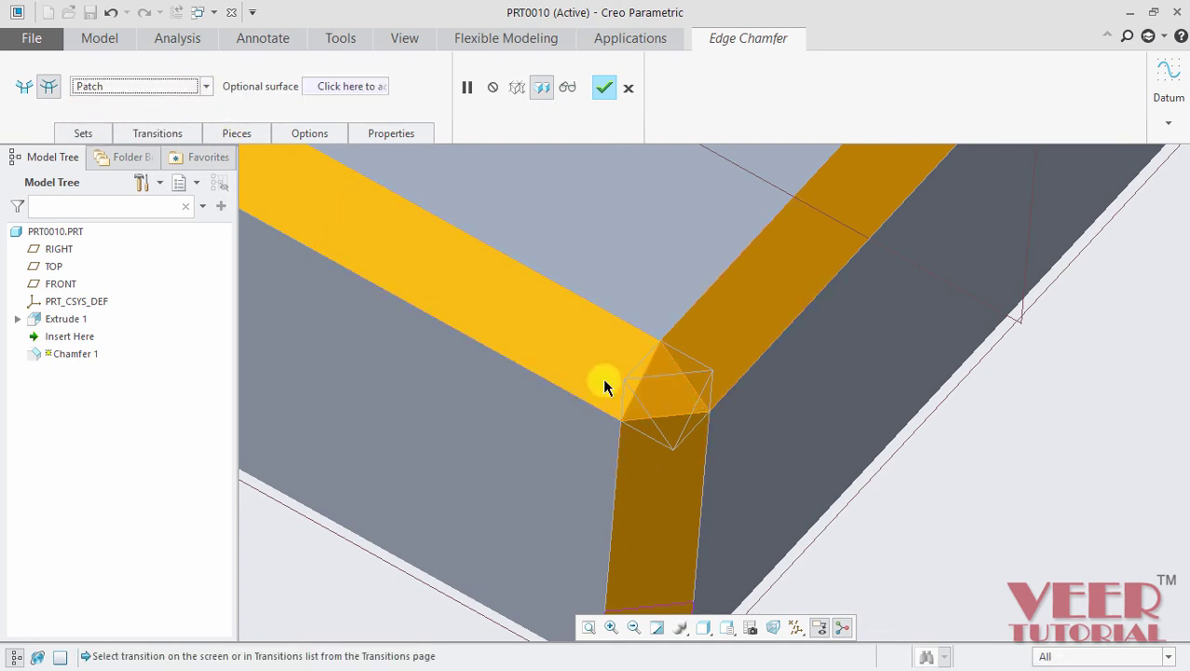
scroll(606, 396, "up", 2)
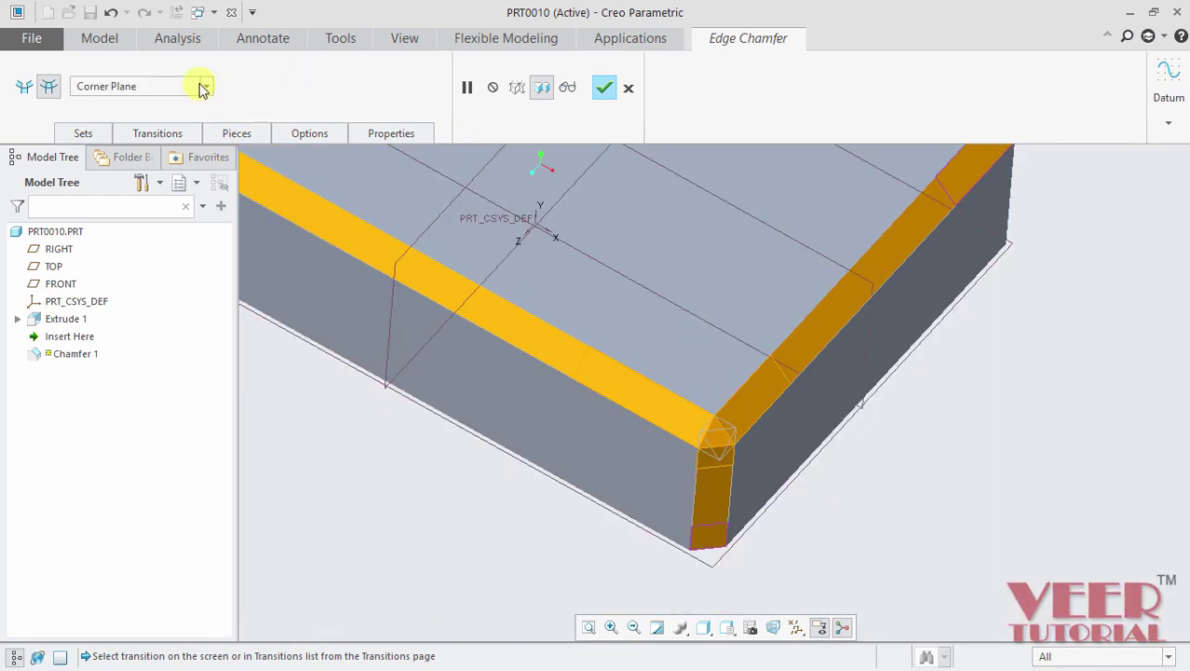
left_click(206, 87)
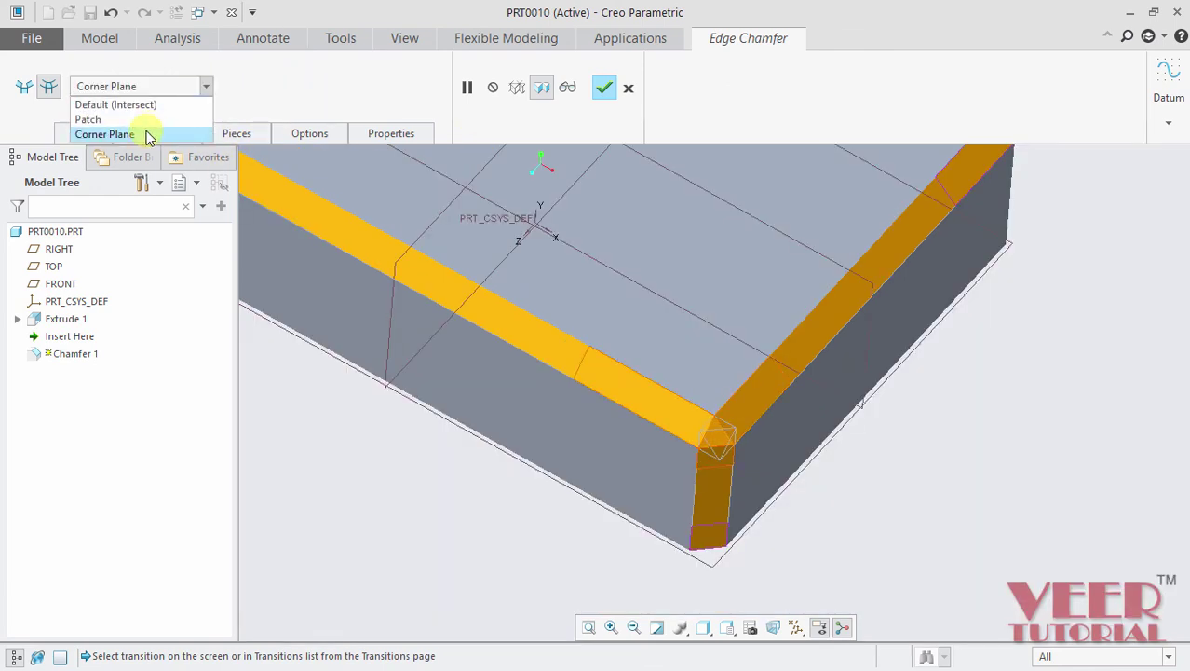
left_click(146, 133)
scroll(756, 451, "down", 2)
- Set the corner transition back to Default (Intersect) and accept the edge chamfer
left_click(107, 86)
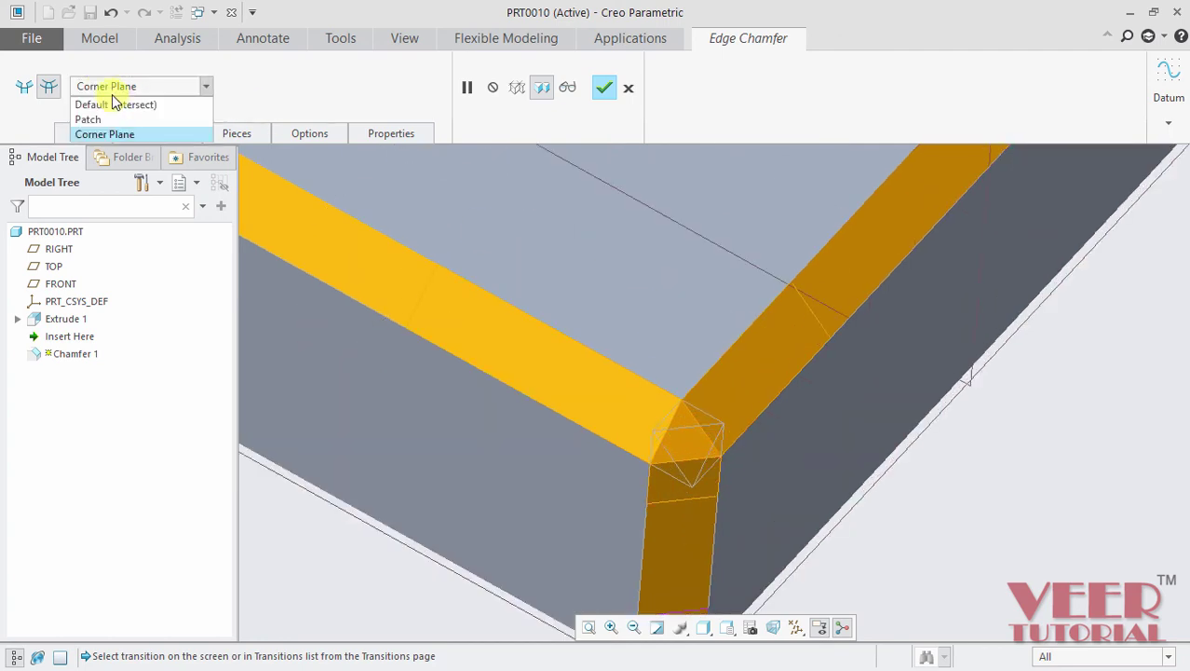
left_click(105, 109)
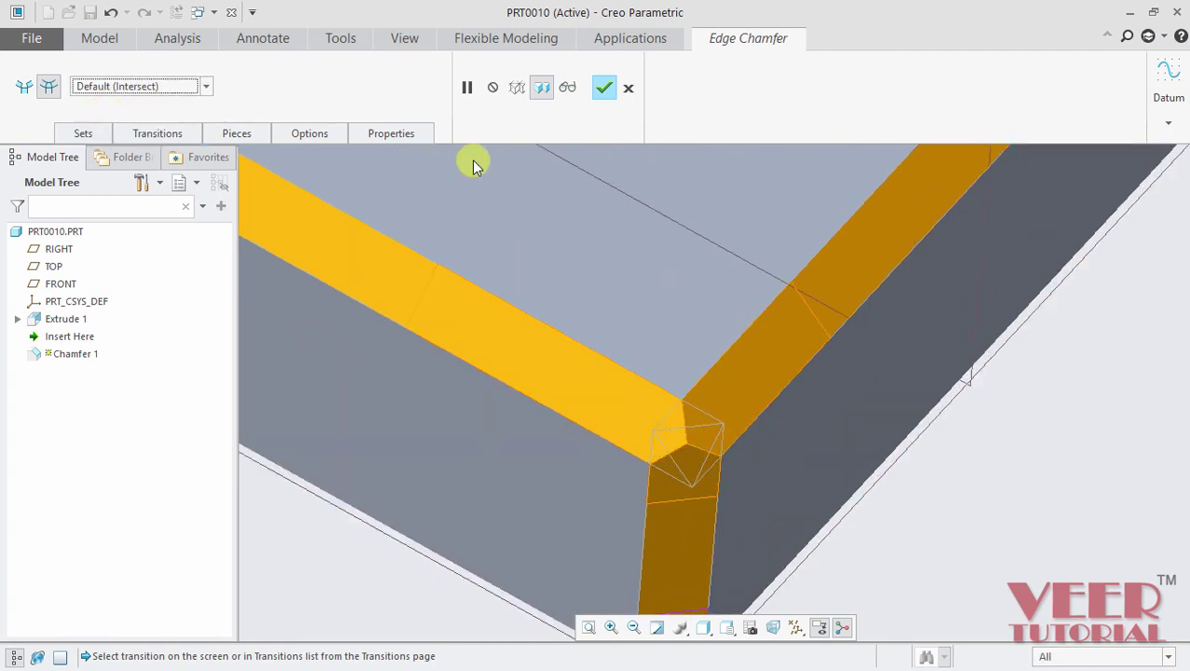
left_click(604, 88)
scroll(595, 393, "up", 5)
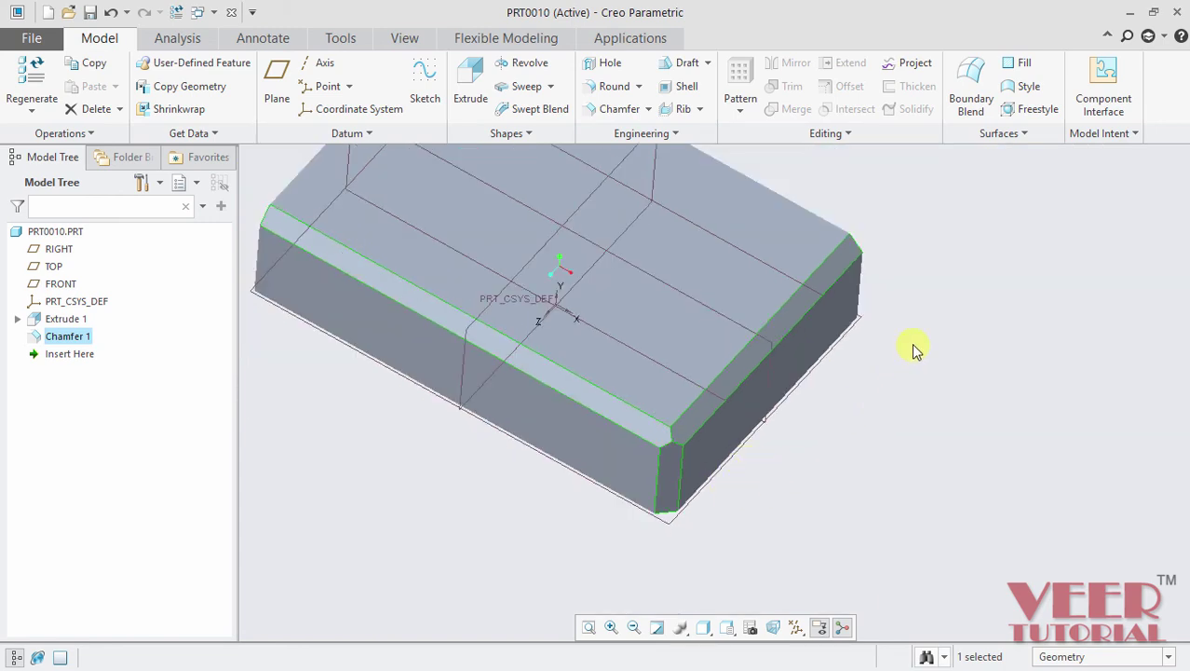
- Start a corner chamfer on the block's top-face vertex diagonally opposite the corner with the edge chamfers
middle_click_drag(900, 416, 822, 476)
middle_click_drag(714, 482, 906, 399)
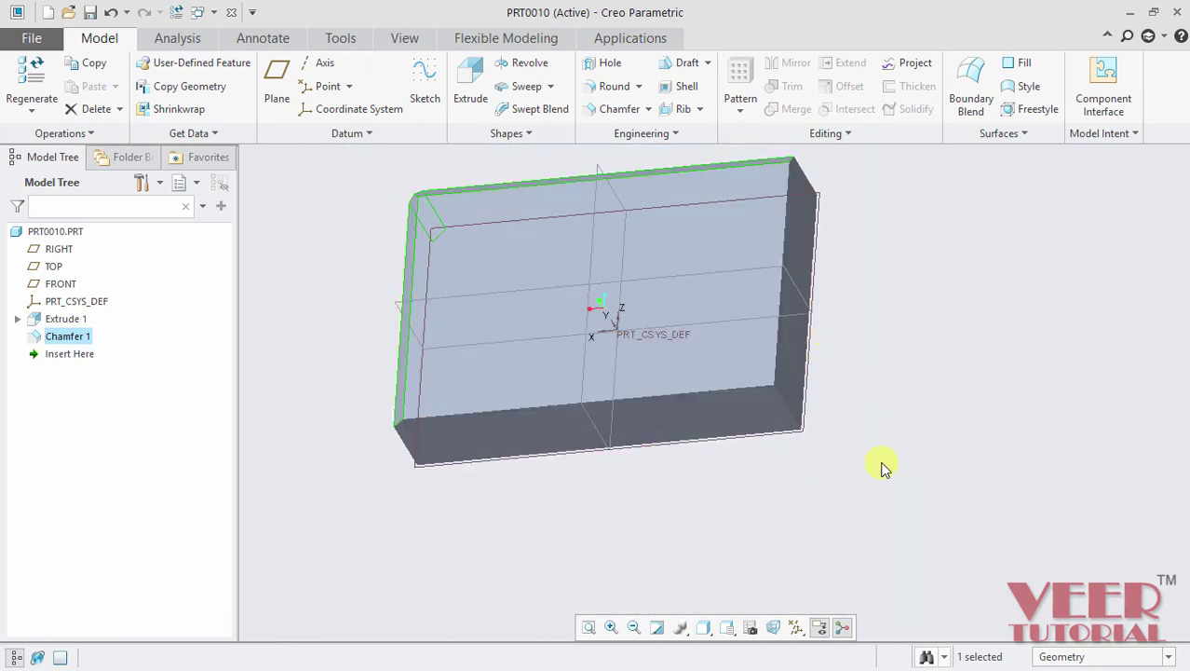
scroll(882, 507, "down", 2)
middle_click_drag(857, 473, 853, 365)
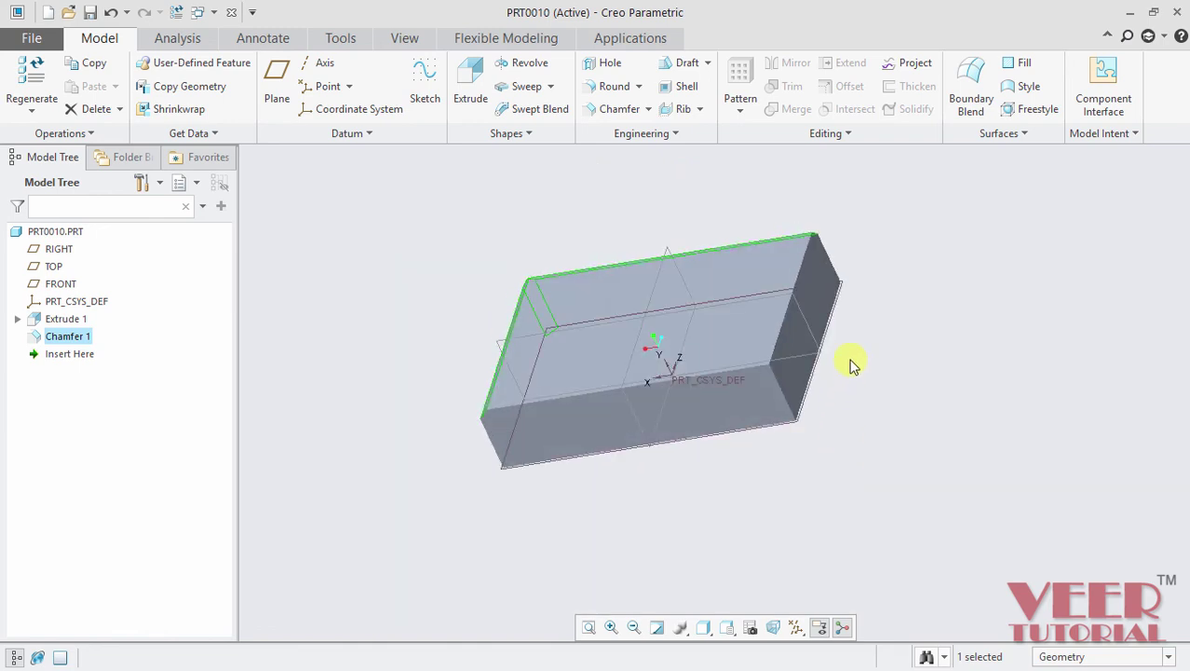
scroll(814, 311, "up", 2)
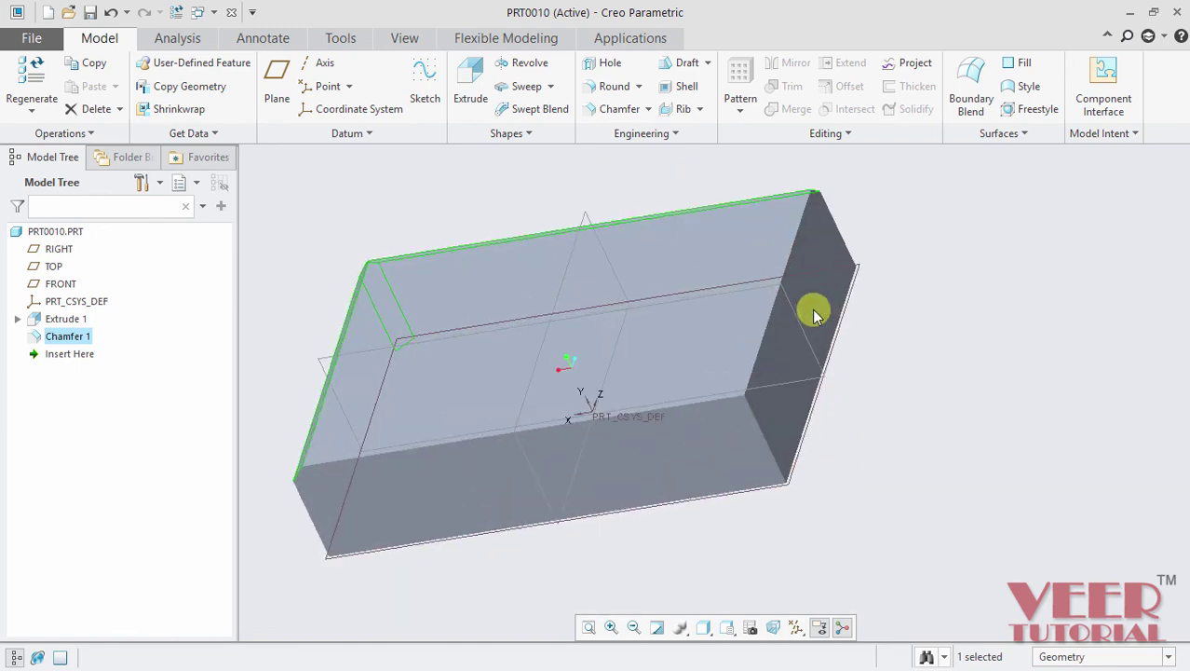
left_click(649, 110)
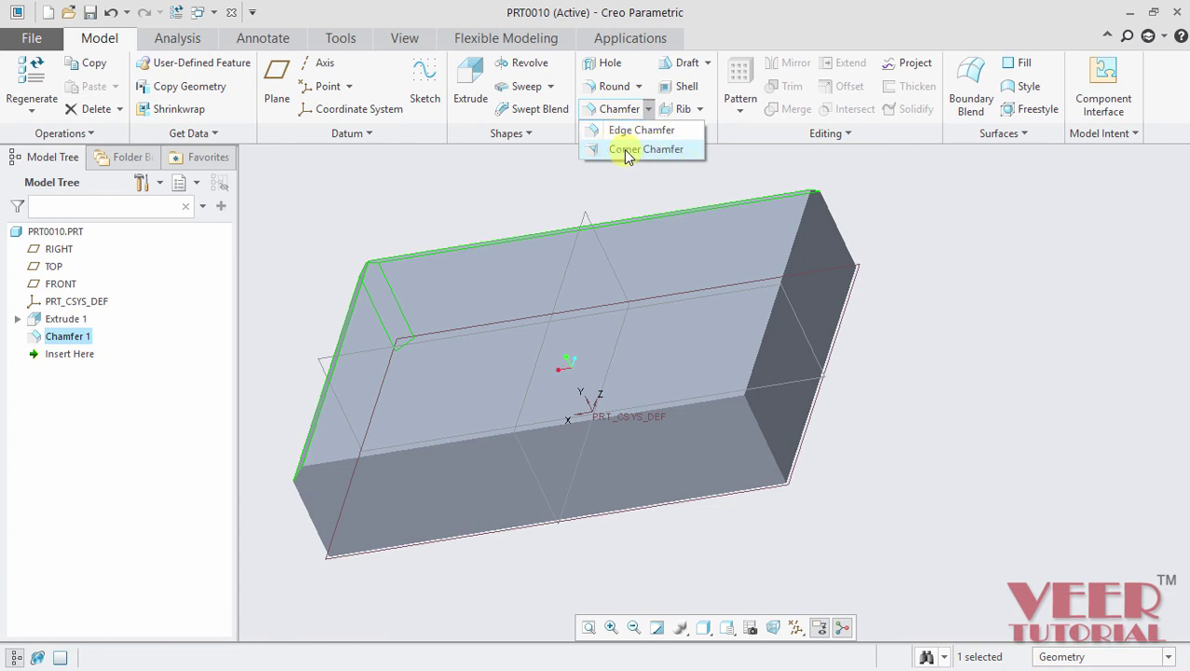
left_click(626, 153)
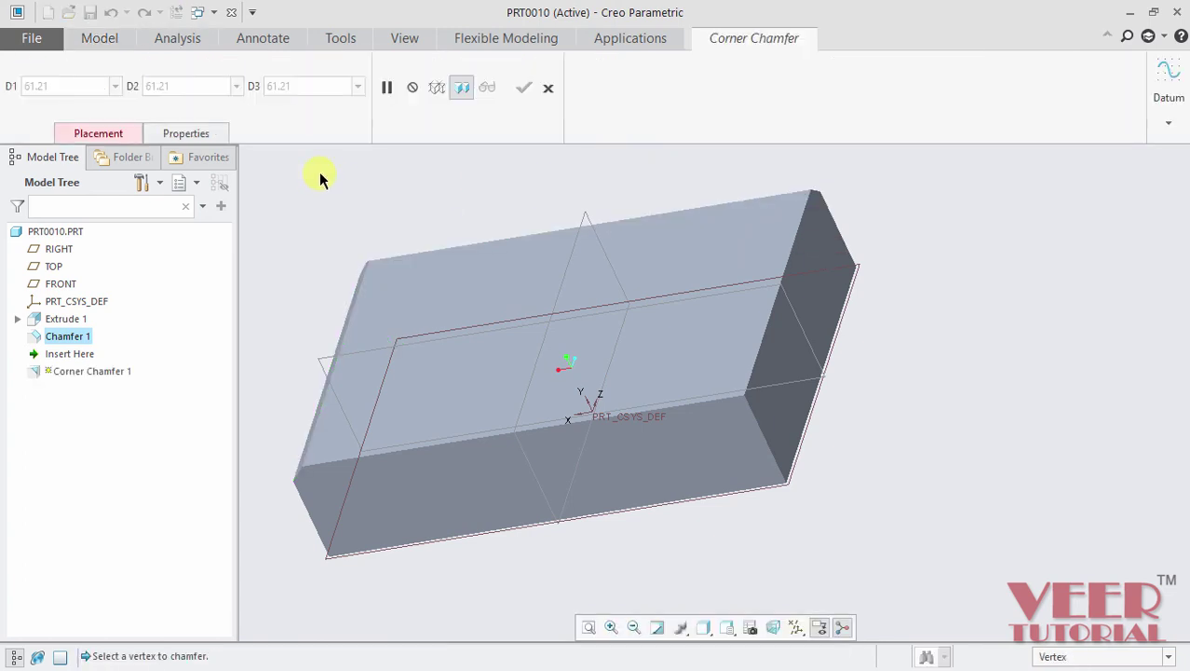
left_click(86, 136)
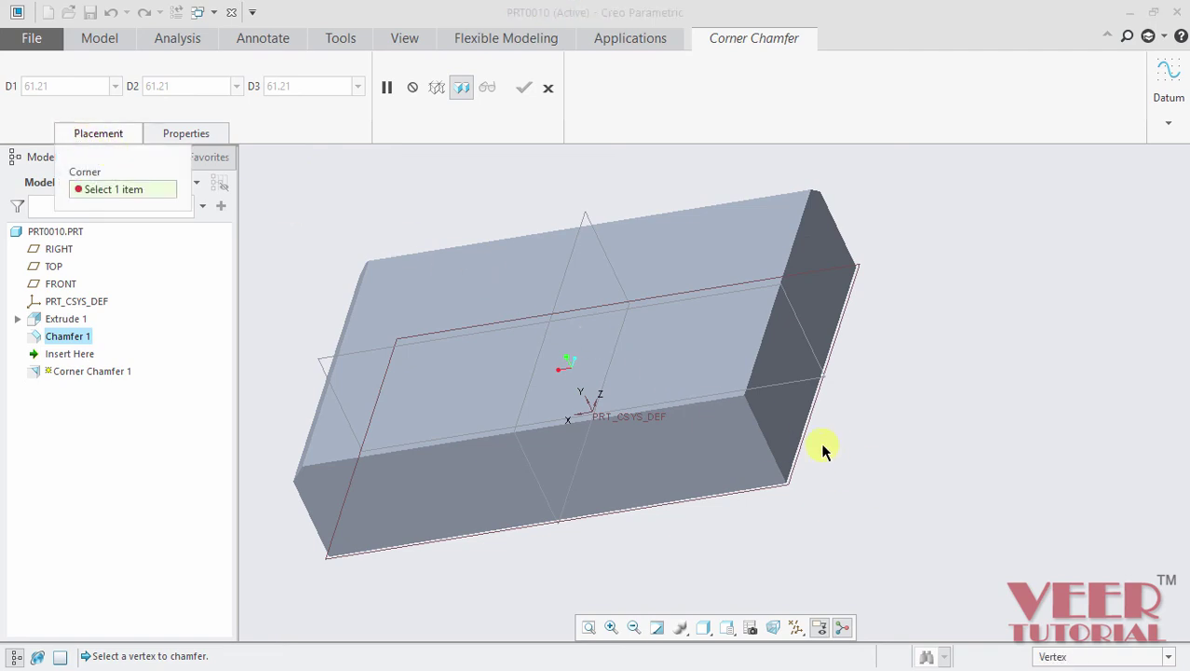
scroll(765, 387, "up", 3)
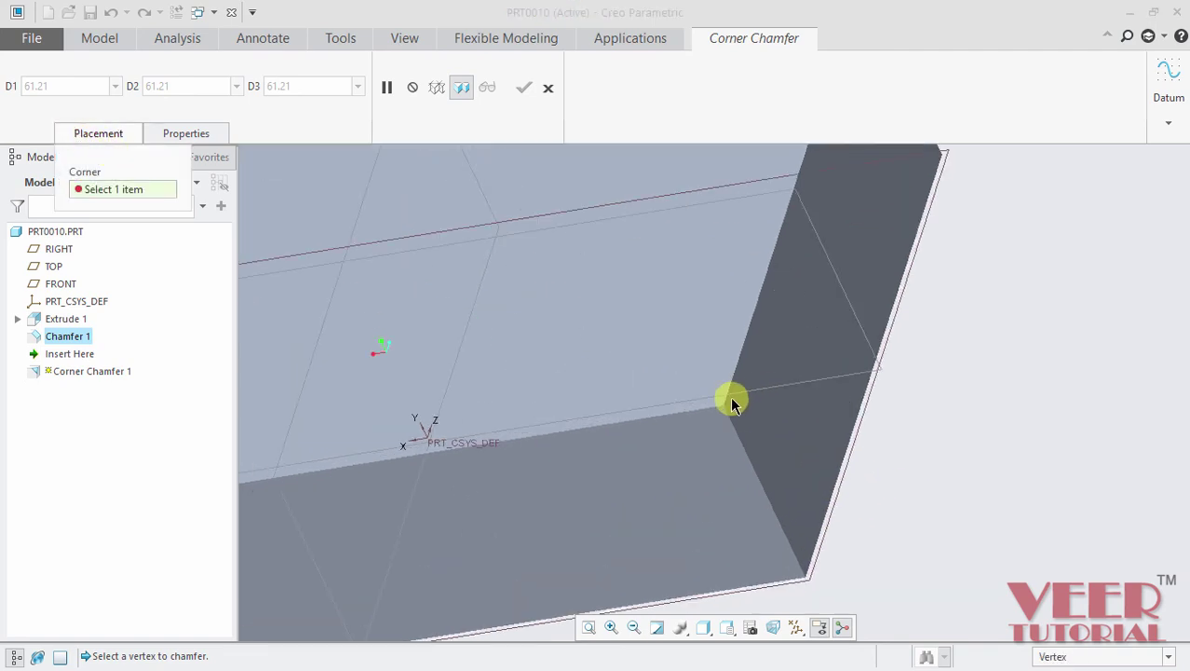
left_click(726, 406)
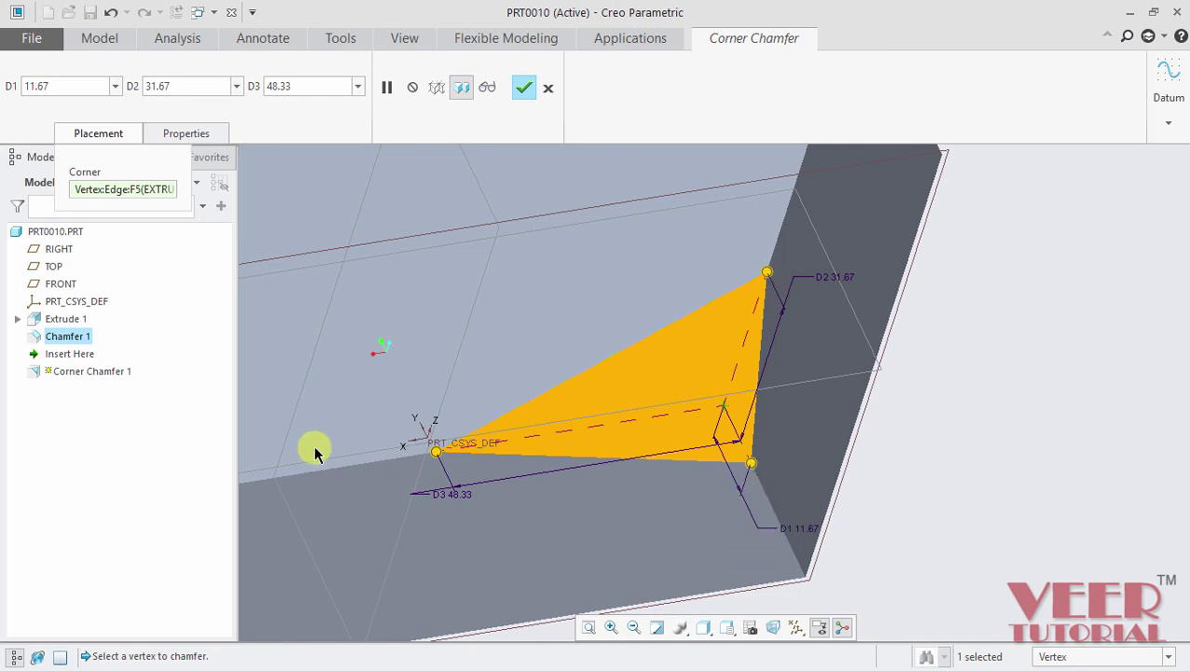
- Set the corner chamfer's D1, D2 and D3 distances to 10 each and accept the feature
double_click(47, 87)
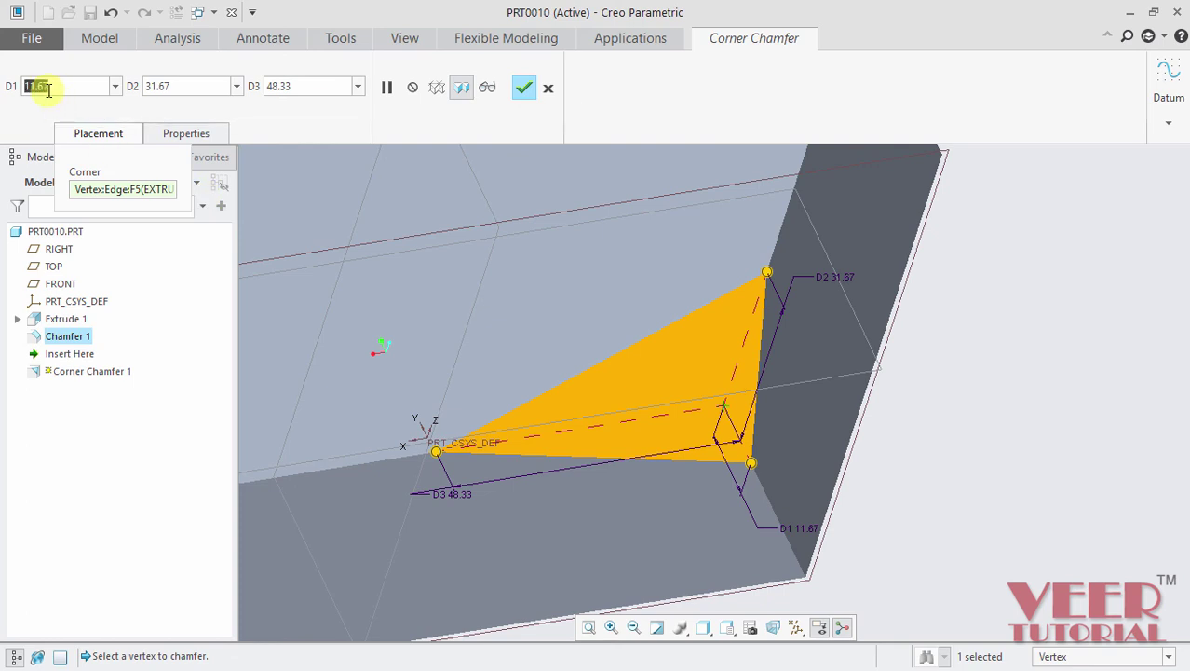
type("10")
key("Return")
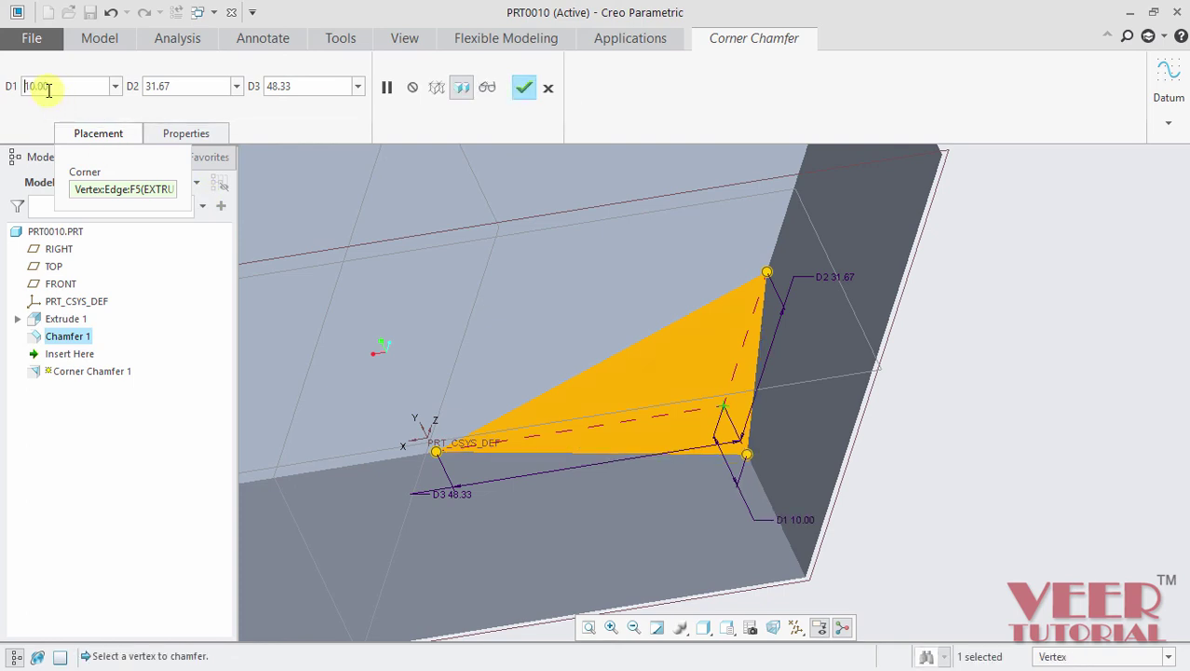
double_click(201, 83)
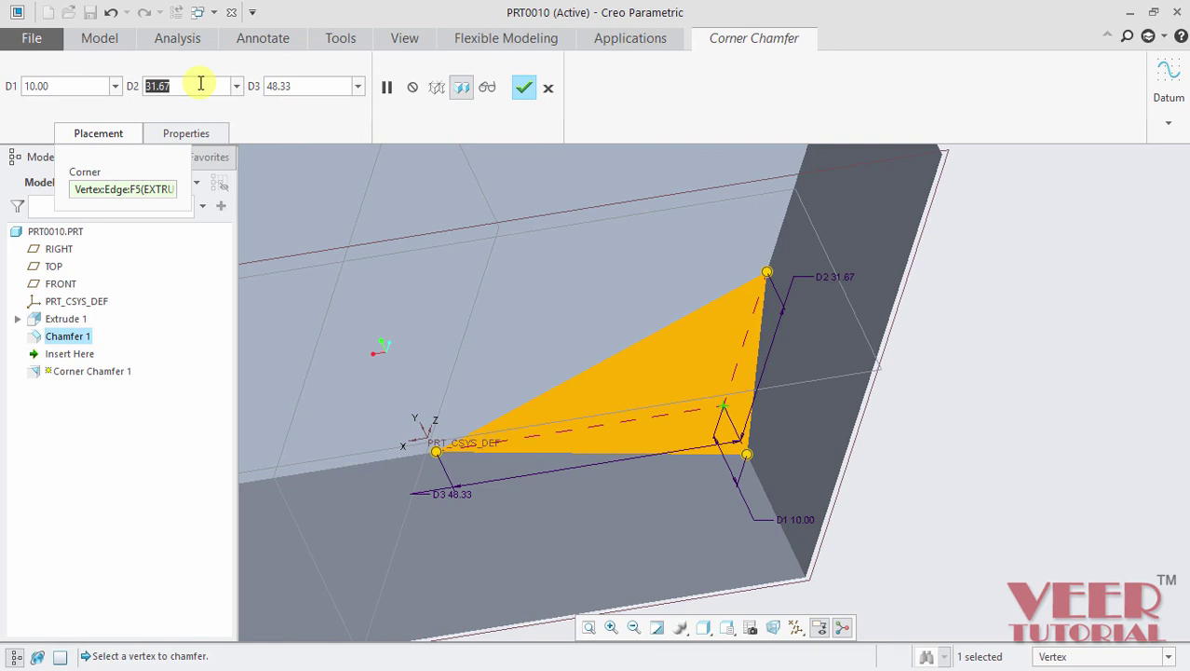
type("10")
key("Return")
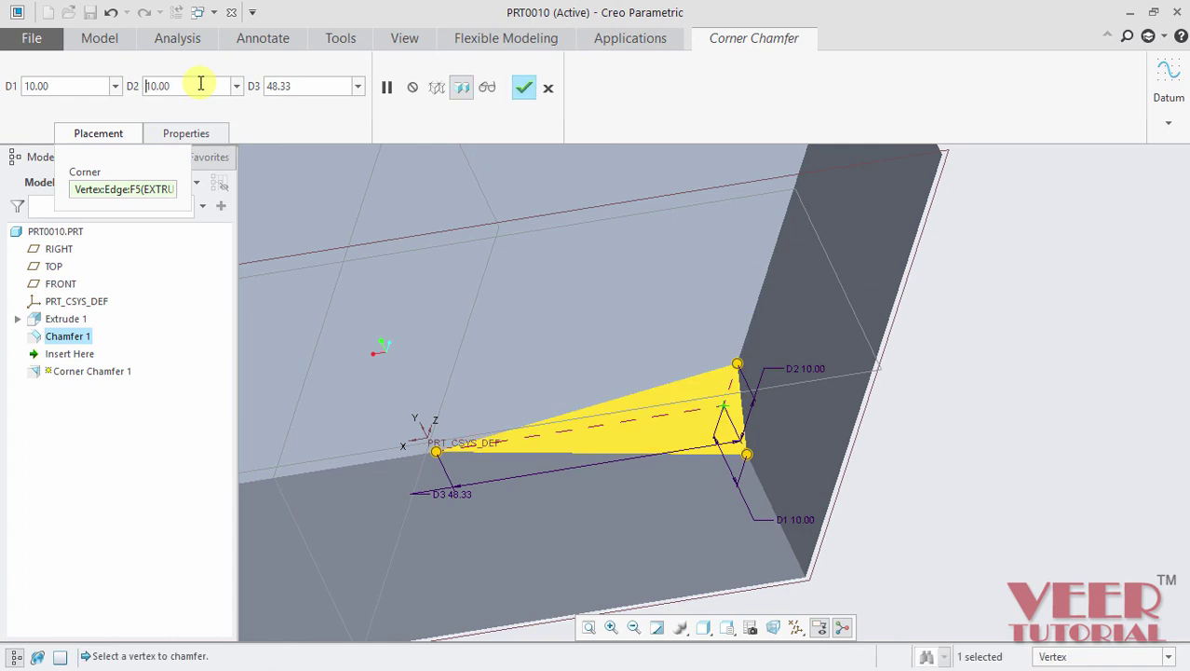
key("Tab")
type("10")
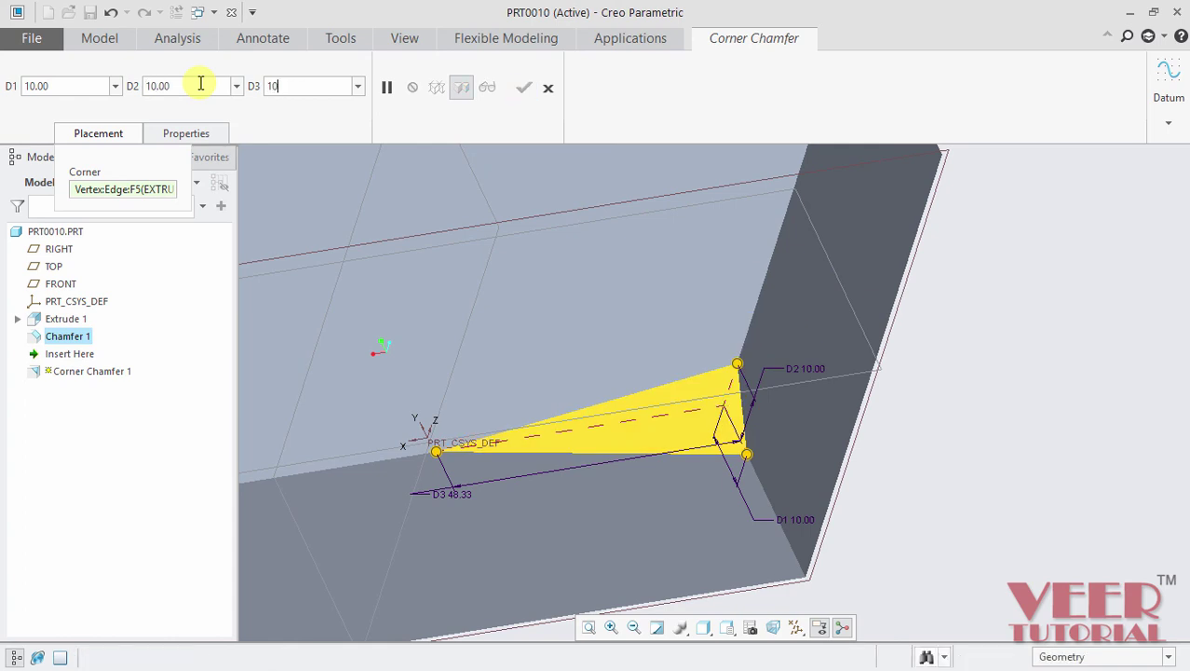
key("Return")
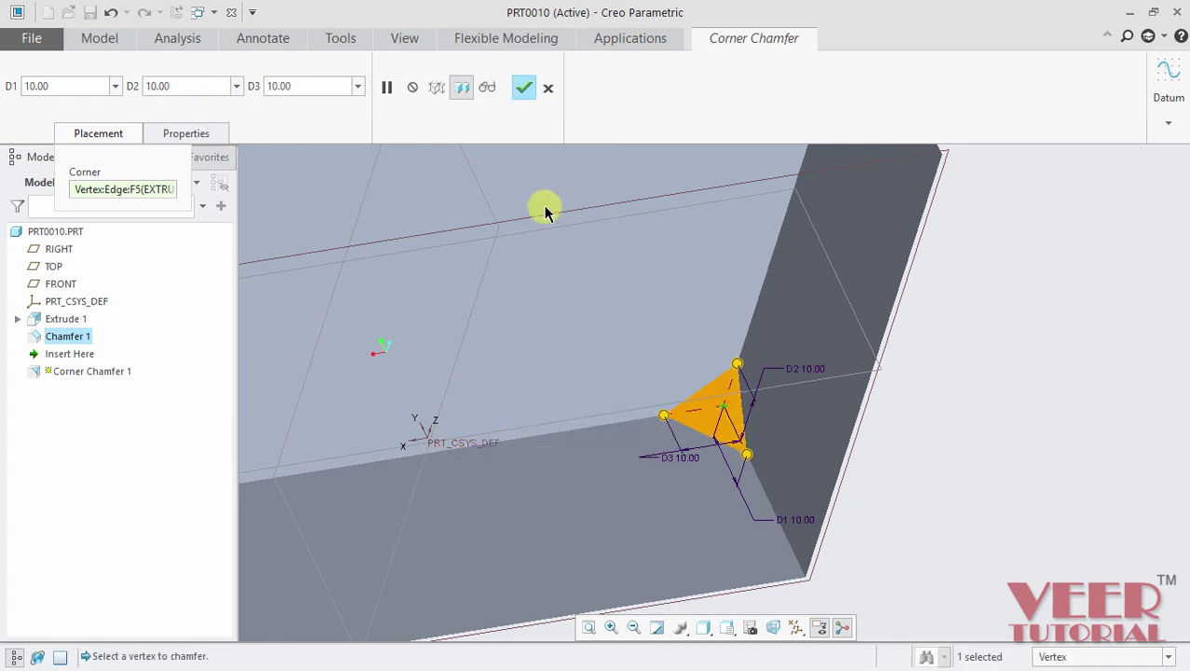
left_click(523, 88)
scroll(667, 470, "down", 3)
scroll(884, 471, "down", 2)
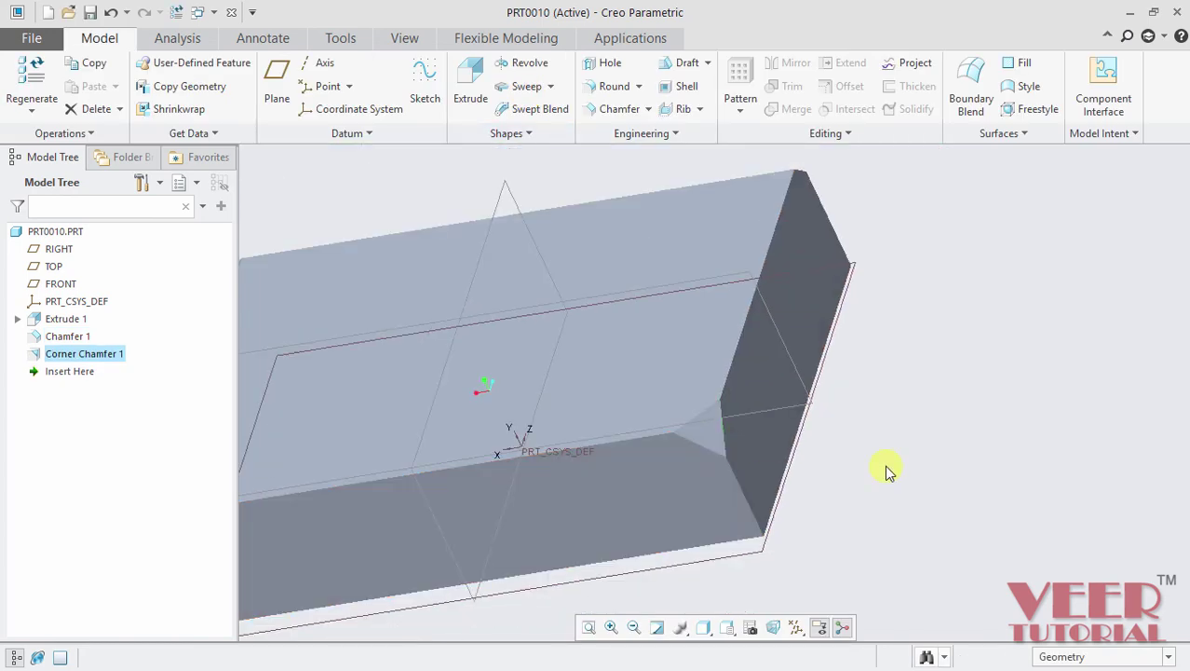